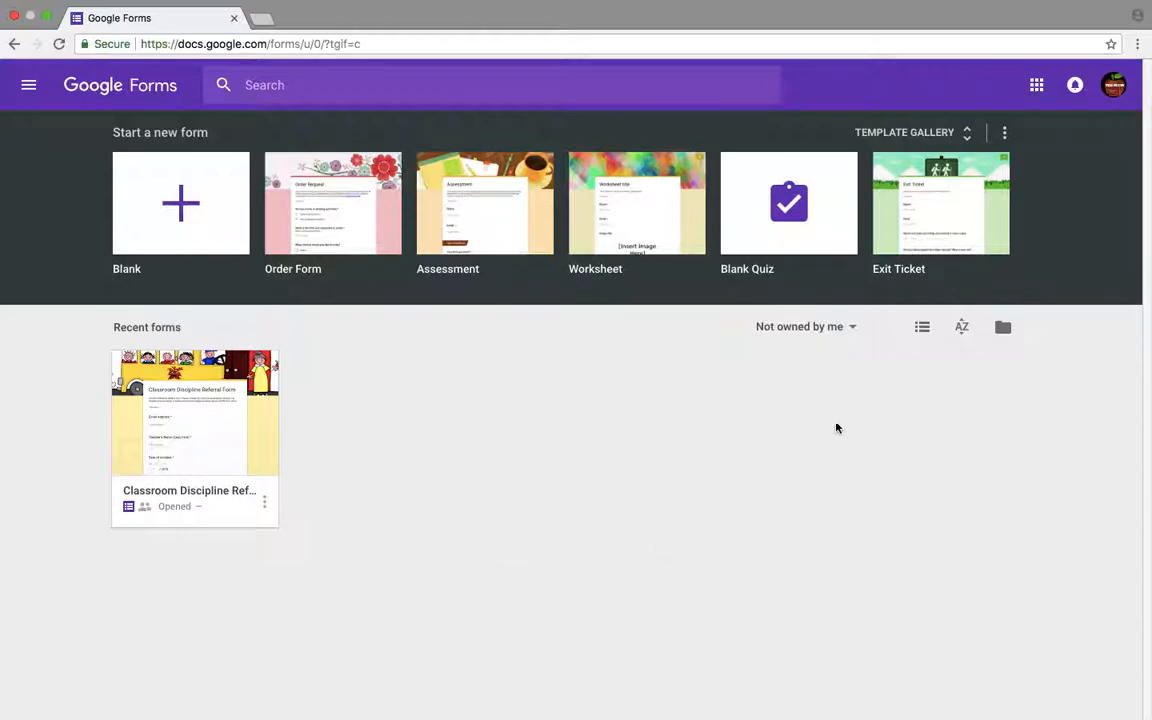
- Create a blank form and title it "Minnie Mouse's Goal Log"
left_click(196, 235)
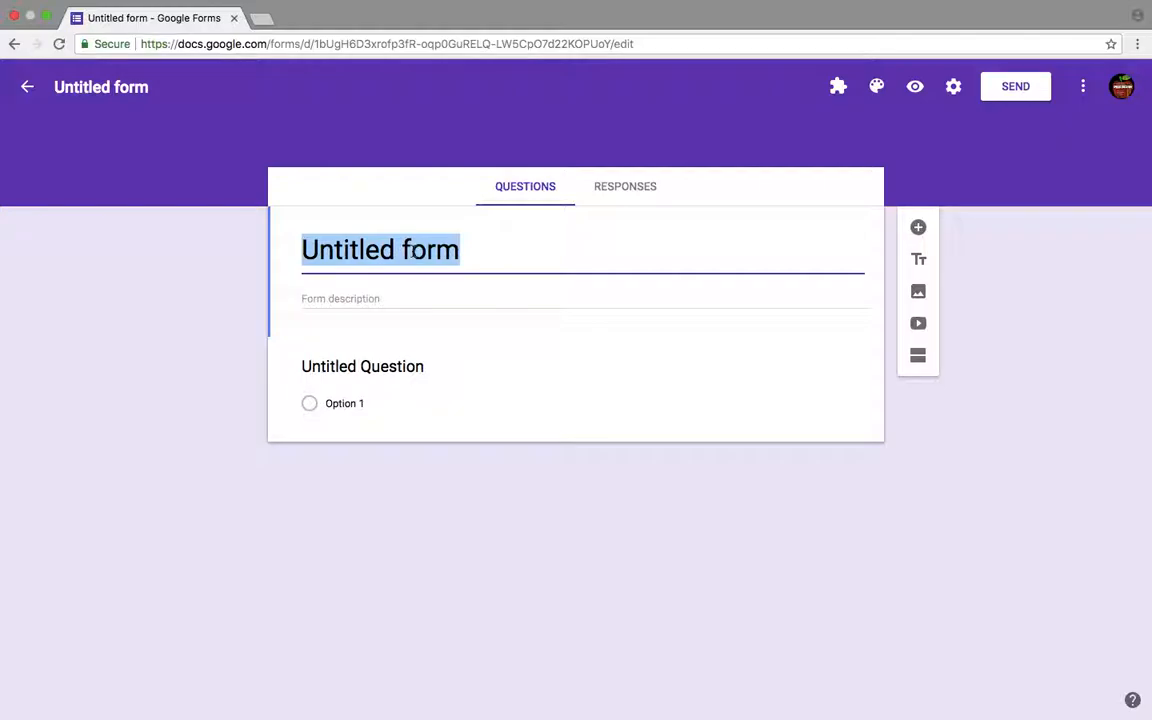
type("Minnie")
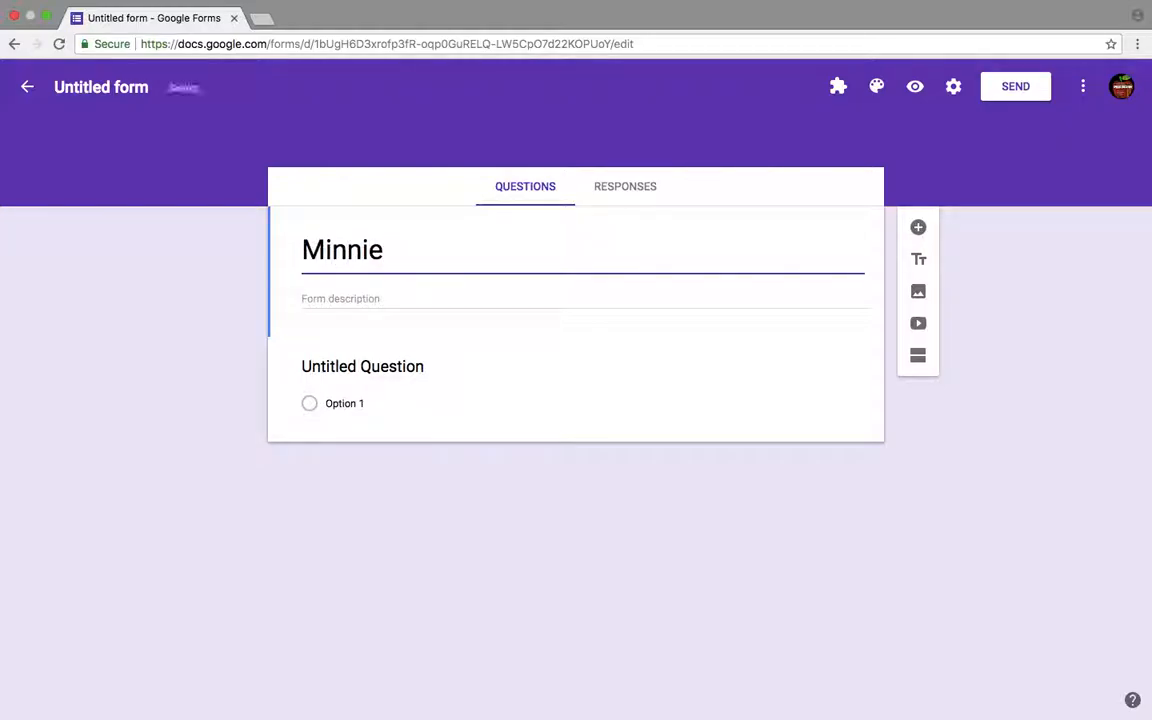
type(" Mouse")
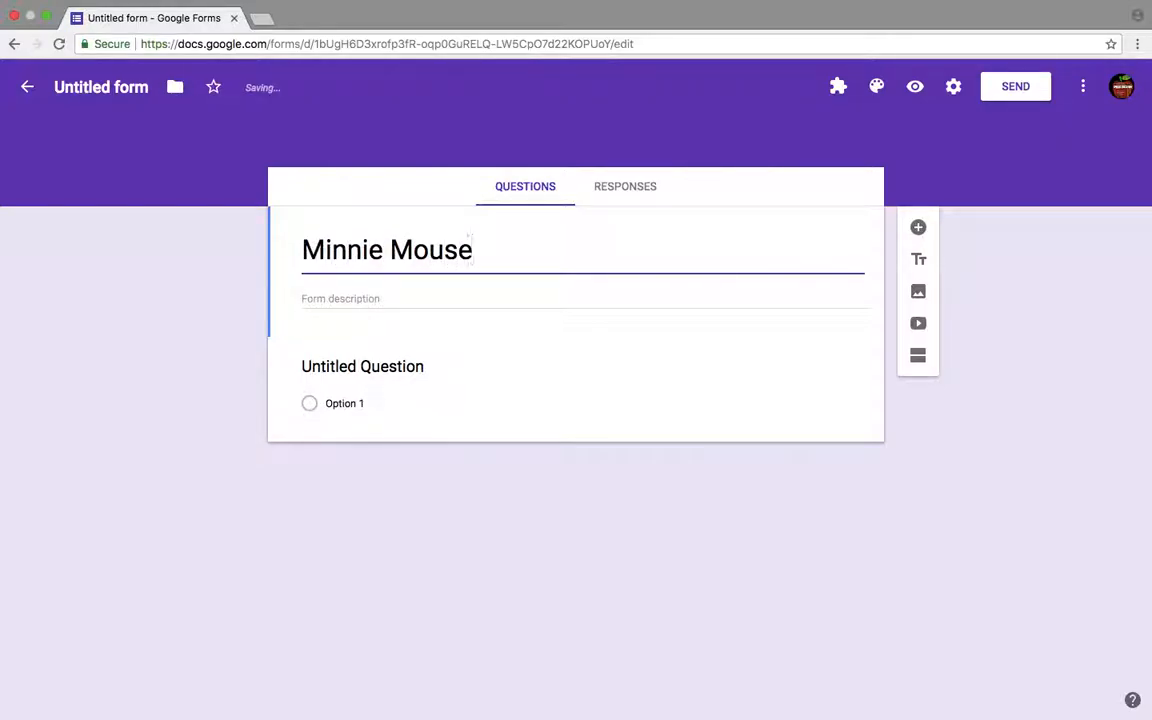
type("'s Goal Log")
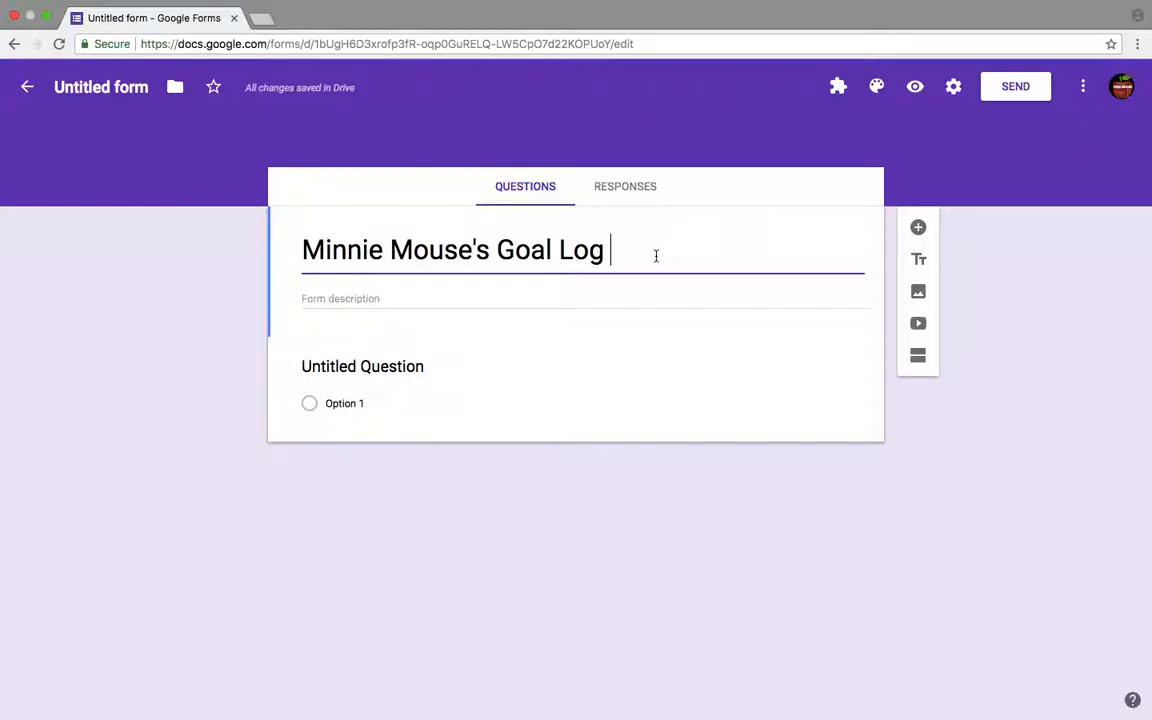
- Make the first question a Date question and mark it as required
left_click(505, 385)
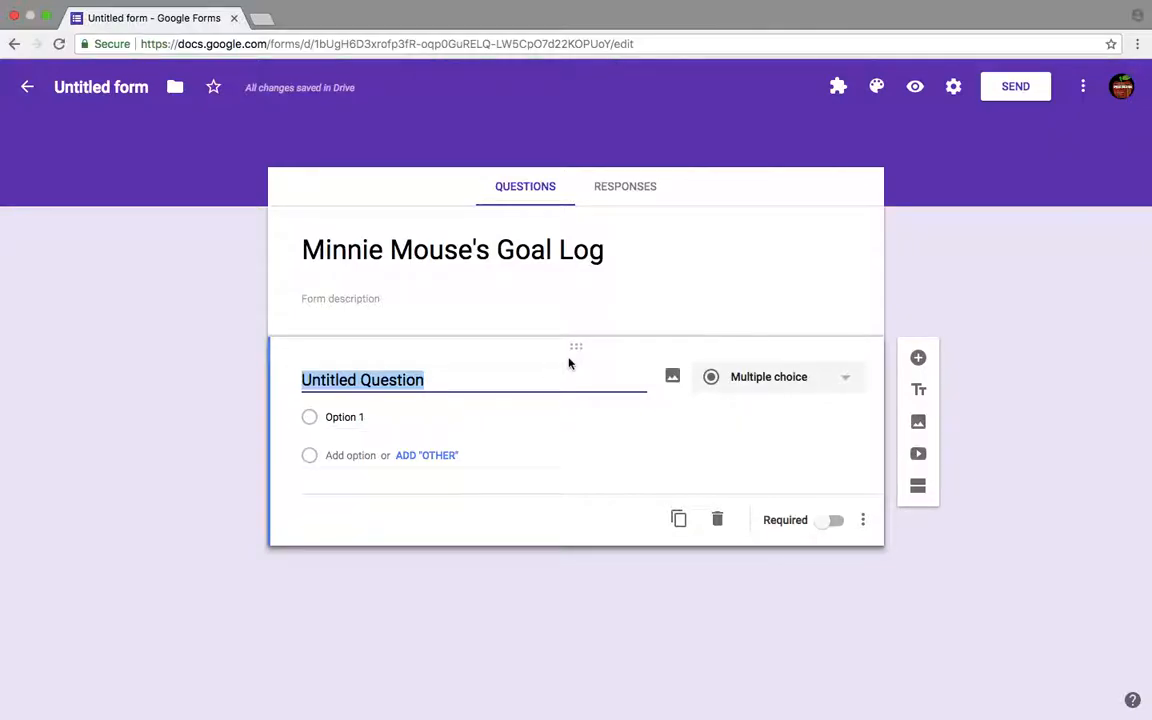
left_click(751, 376)
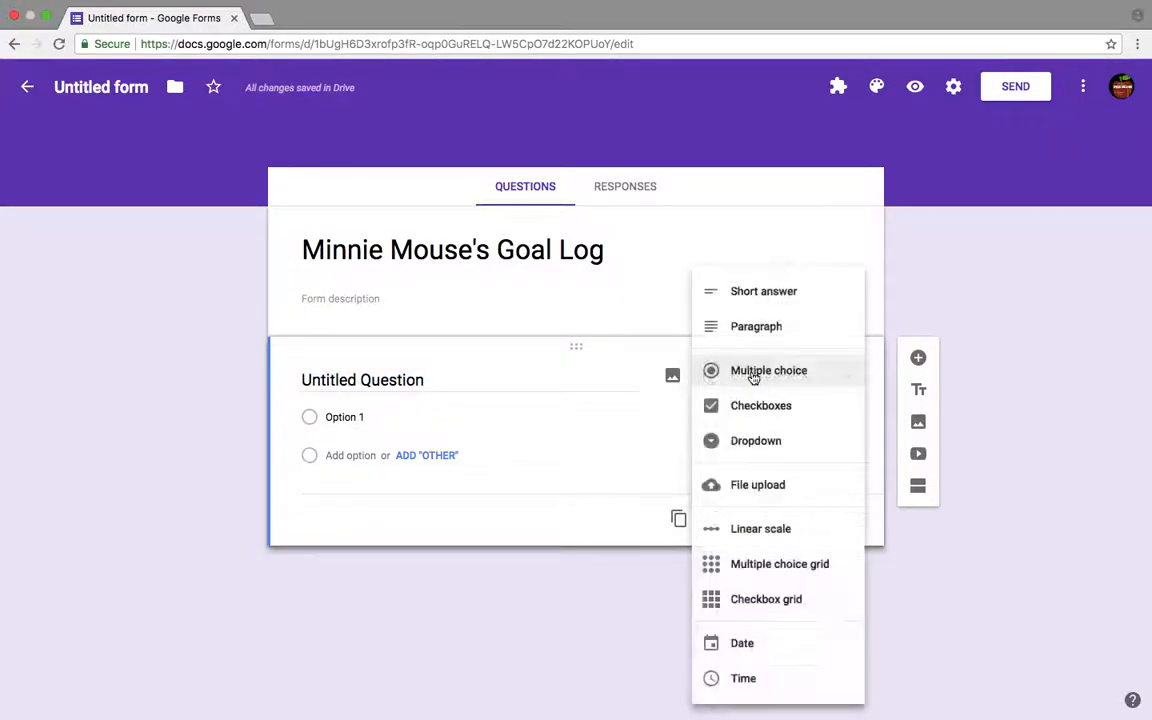
left_click(743, 645)
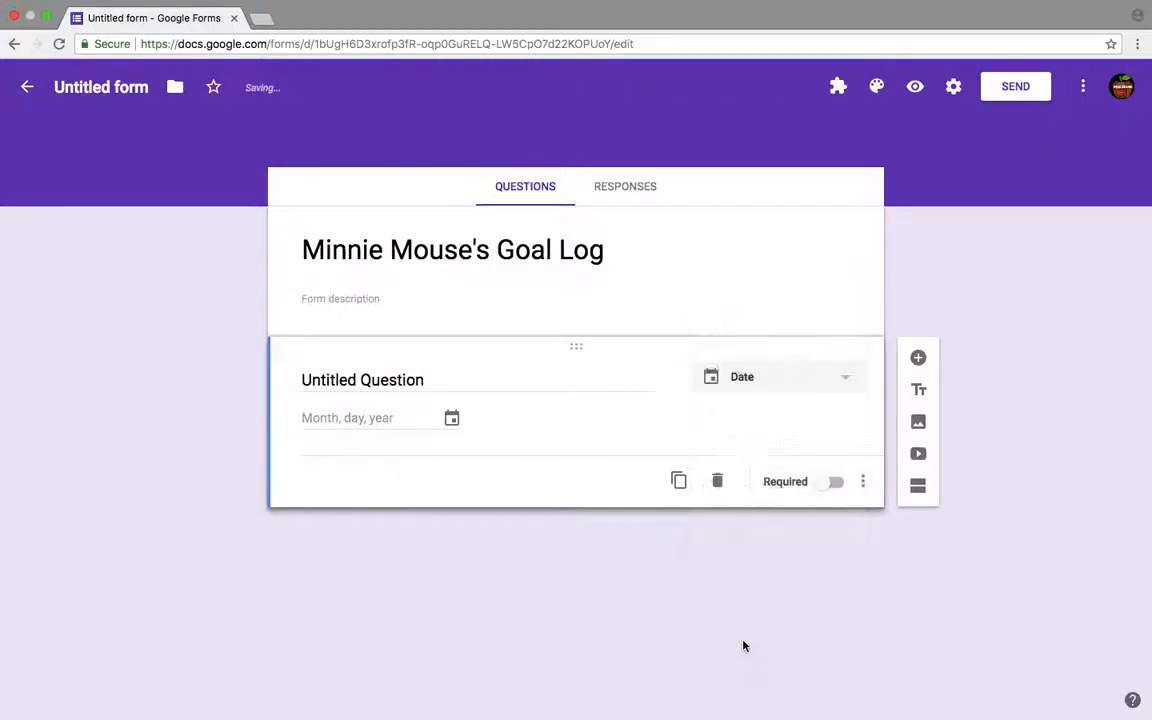
left_click(823, 488)
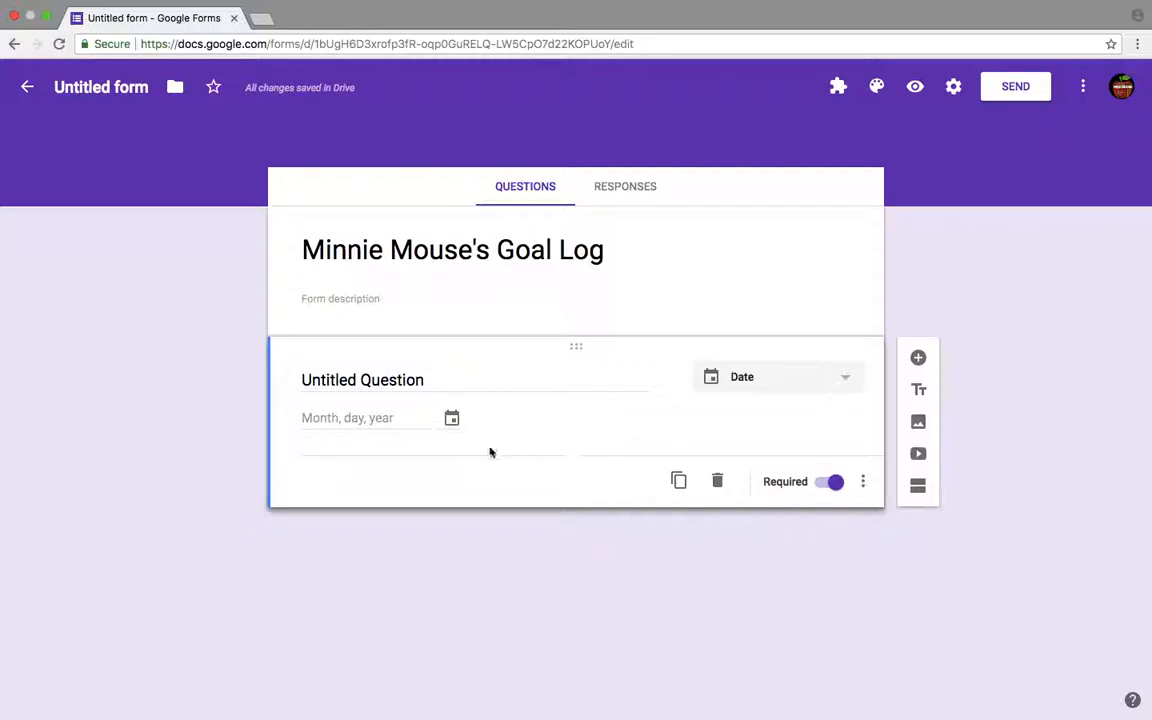
- Add a new question reading "By August 2019, Minnie will be able to read 20 words correct per minute"
left_click(924, 358)
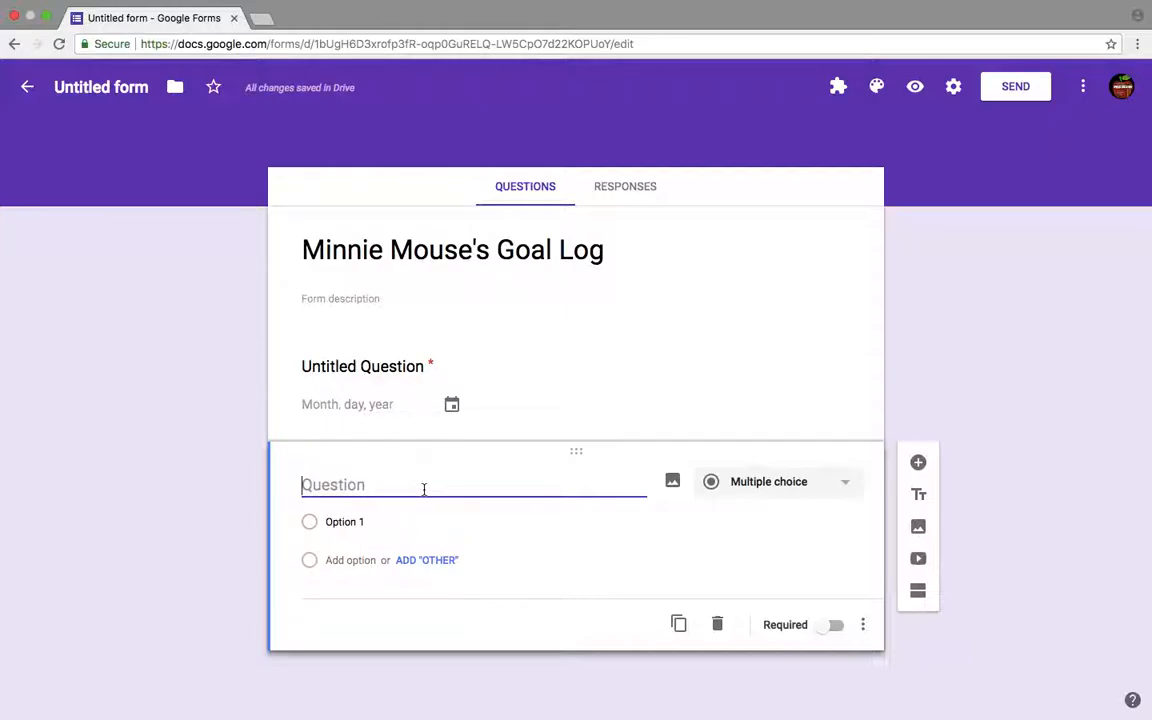
type("By August")
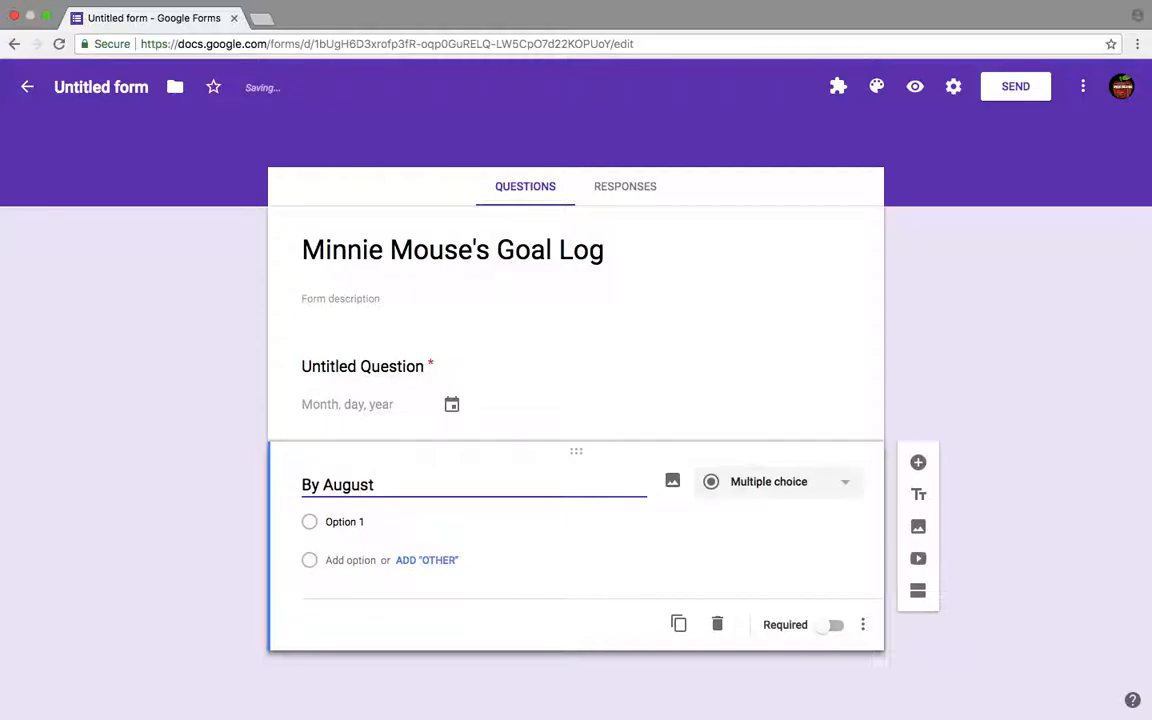
type(" 2019, Minnie will be able to r")
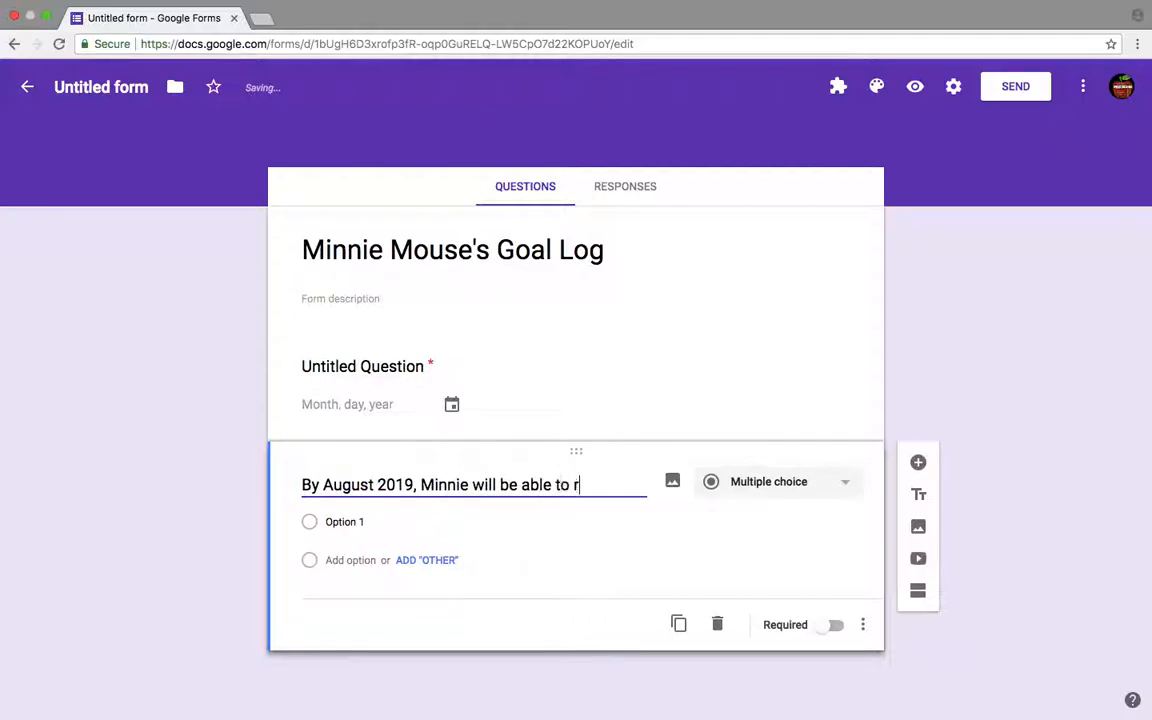
type("ead 20 words correc")
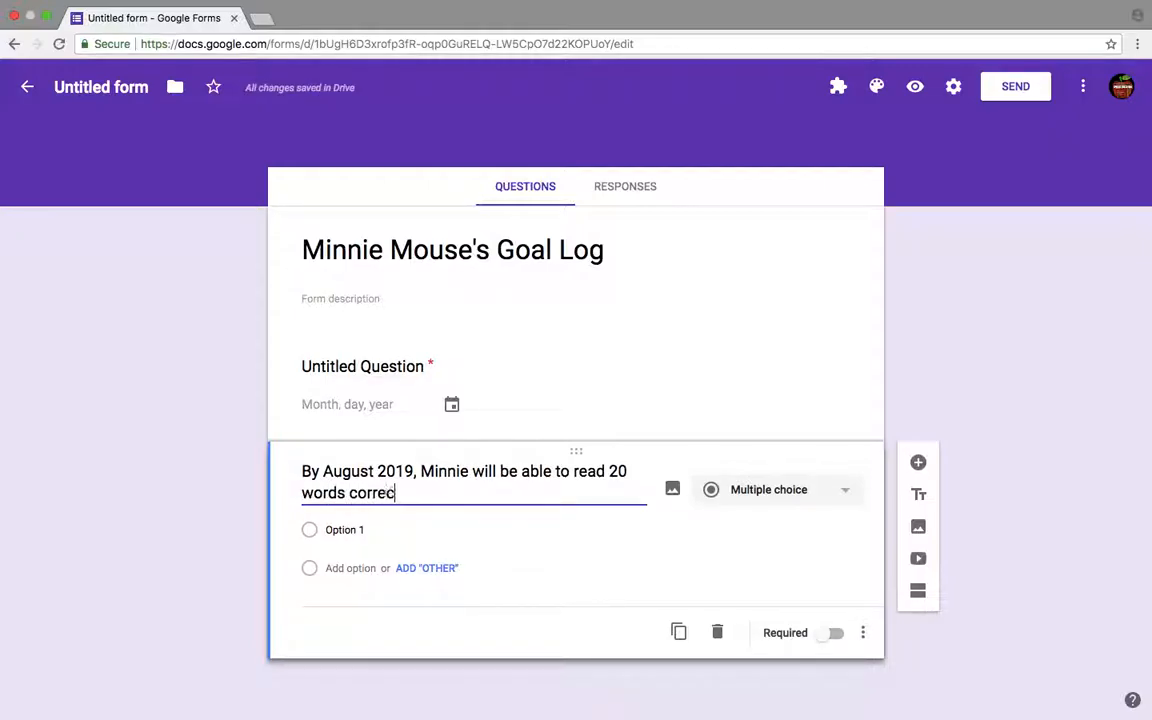
type("t per minute")
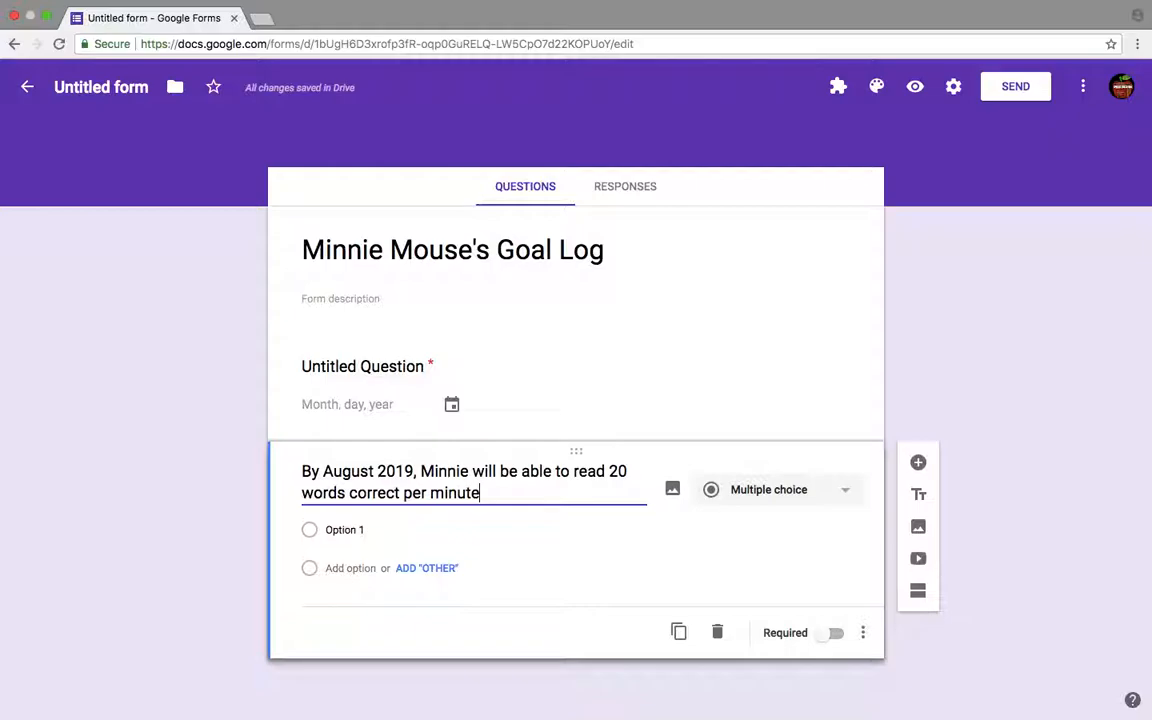
- Insert "when given a fluency passage on her instructional level," after "By August 2019," in the question
left_click(418, 471)
type("when given a")
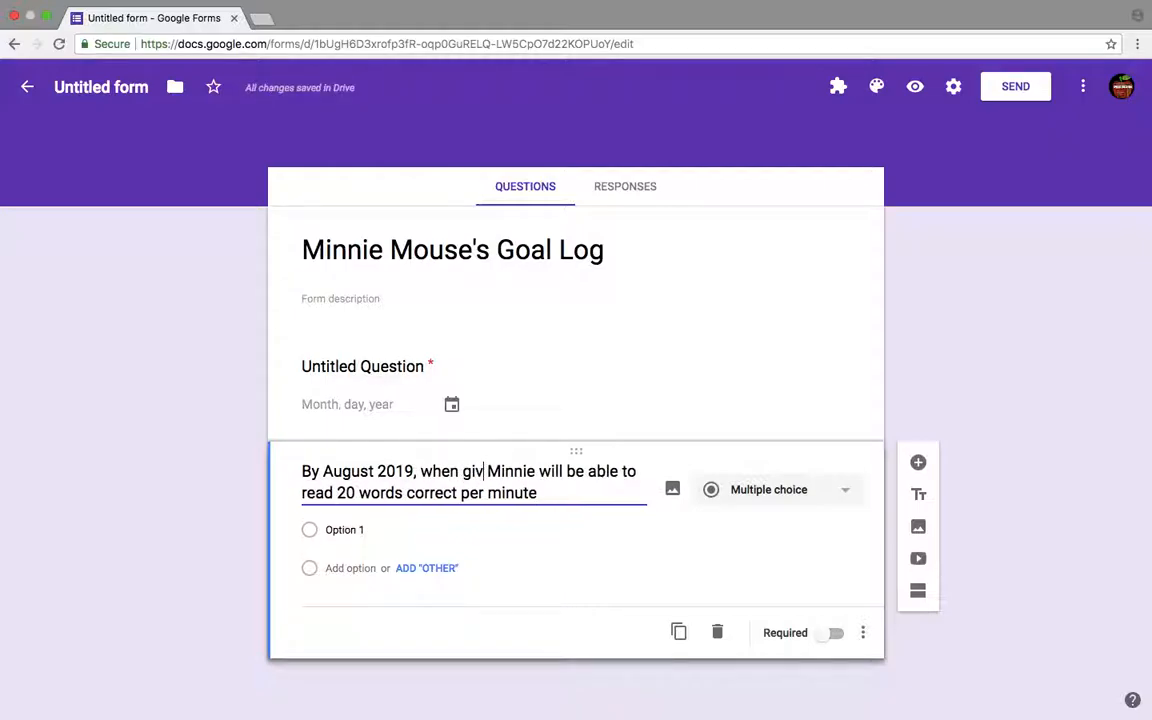
type(" flue")
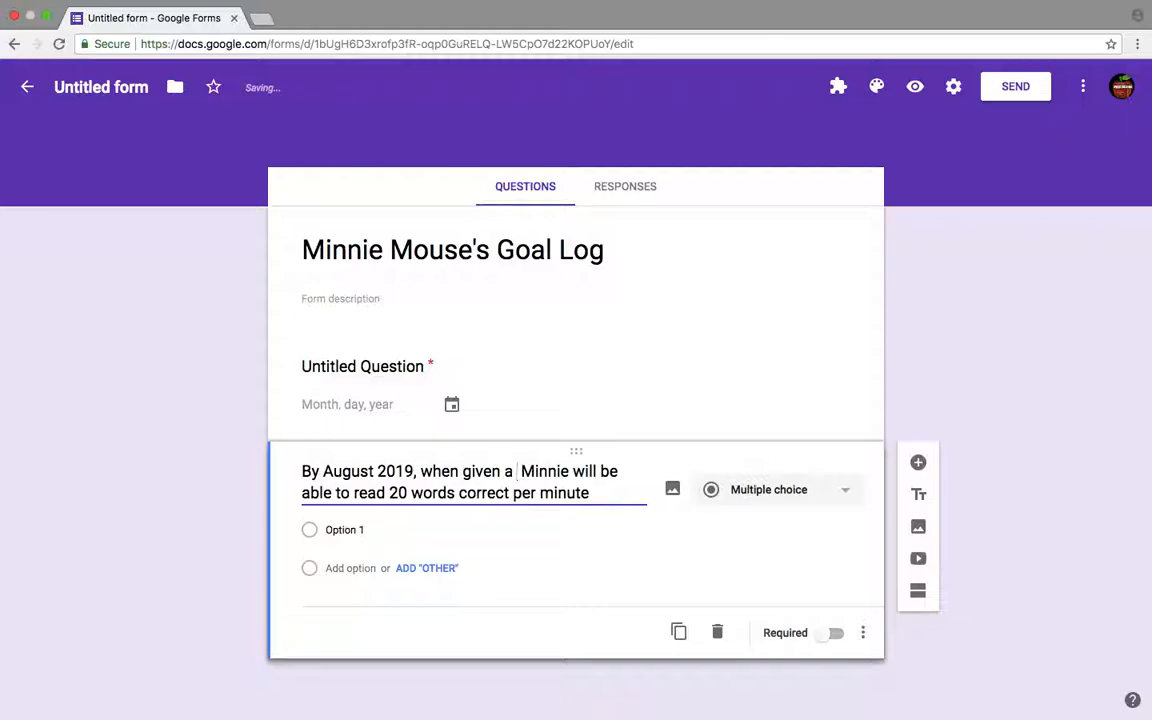
type("ncy pass")
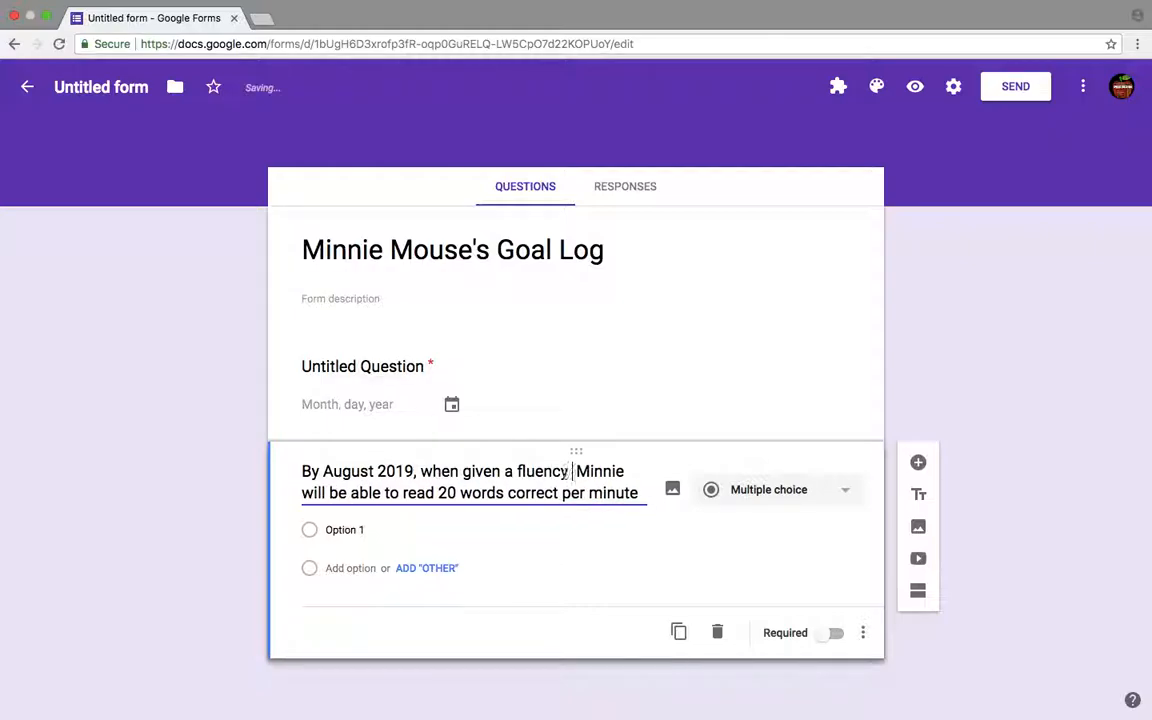
type("age on her inst")
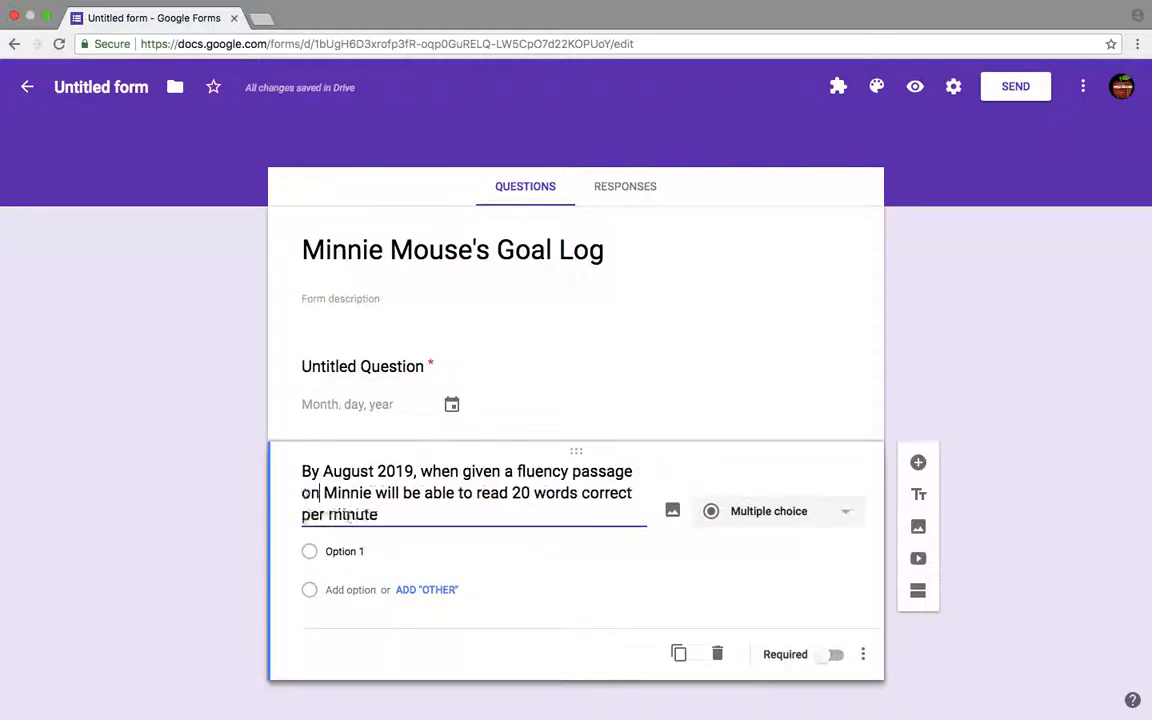
type("ructional lev")
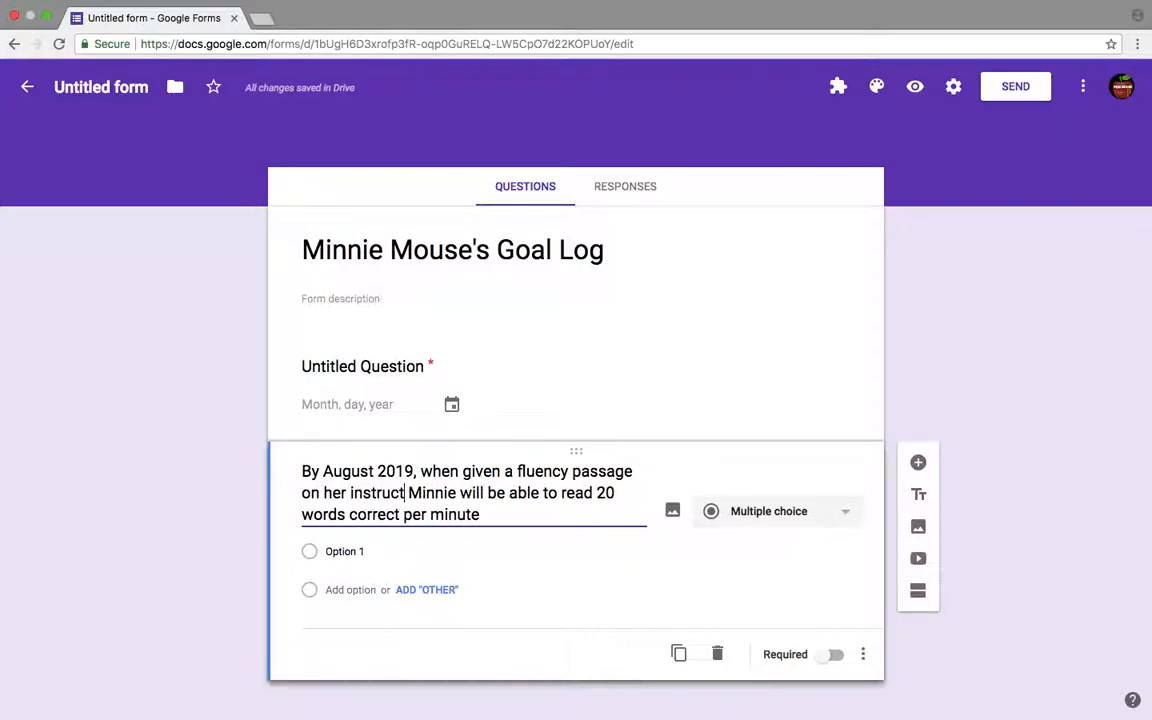
type("el,")
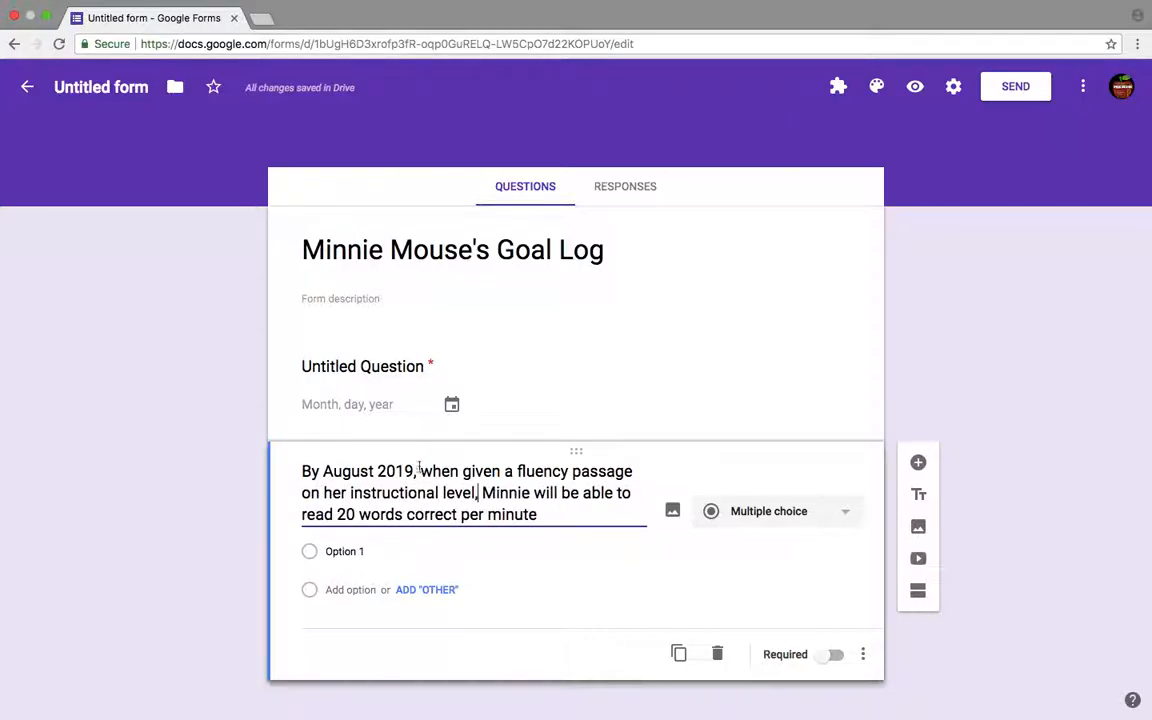
- Append "in 3 out of 4 opportunities." to the end of the goal question
left_click(553, 512)
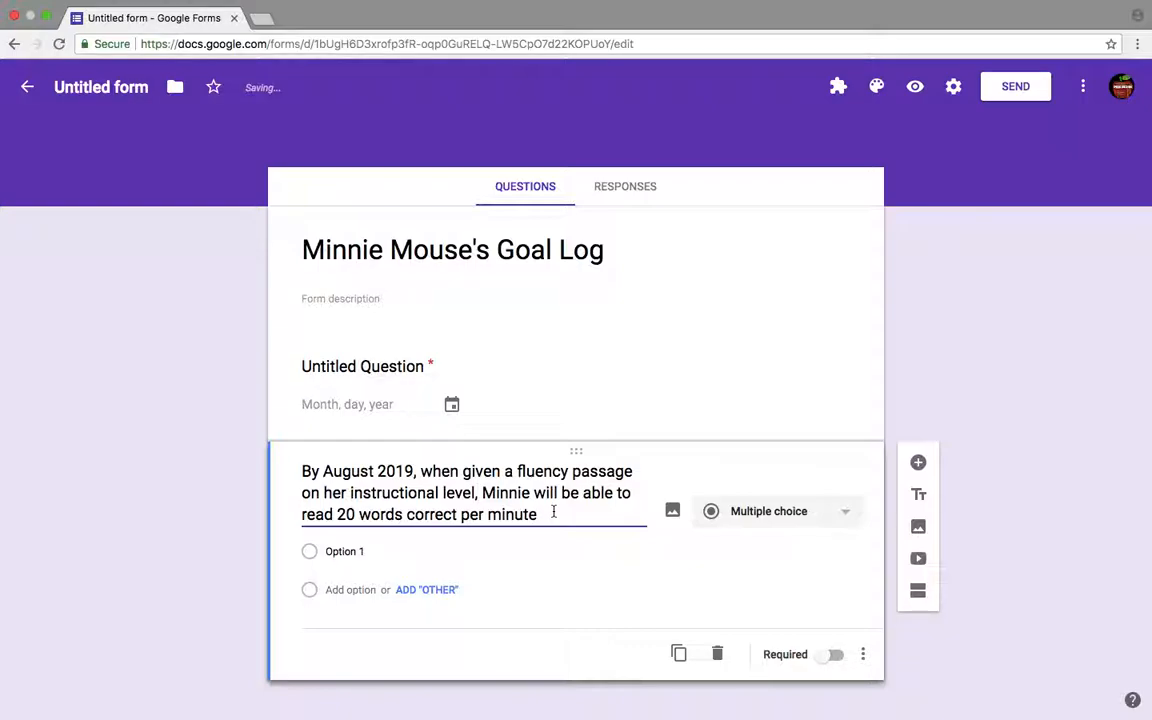
type("in")
type("t o")
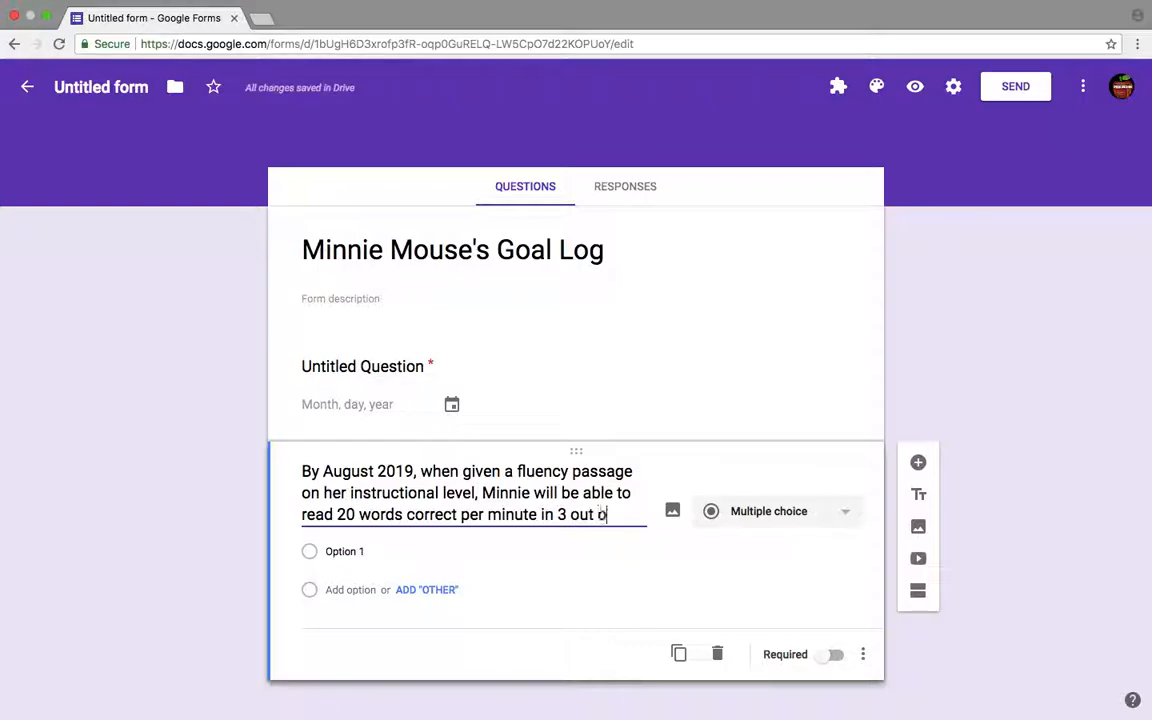
type("f 4 opportuni")
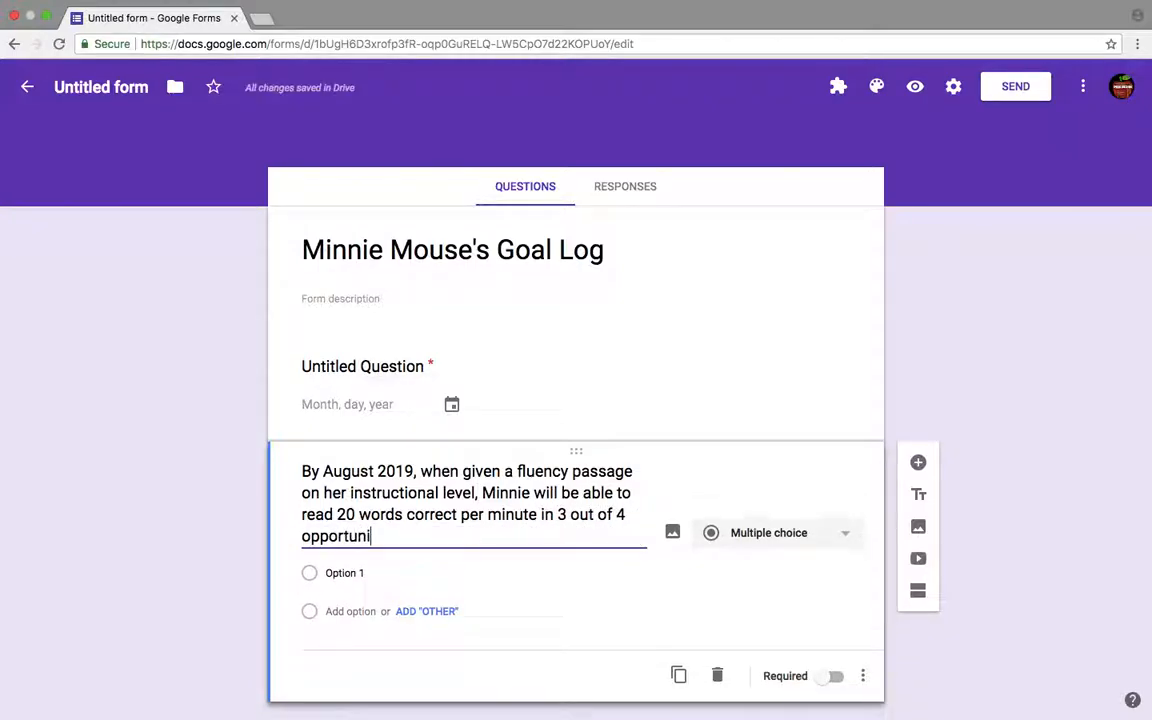
type("ties.")
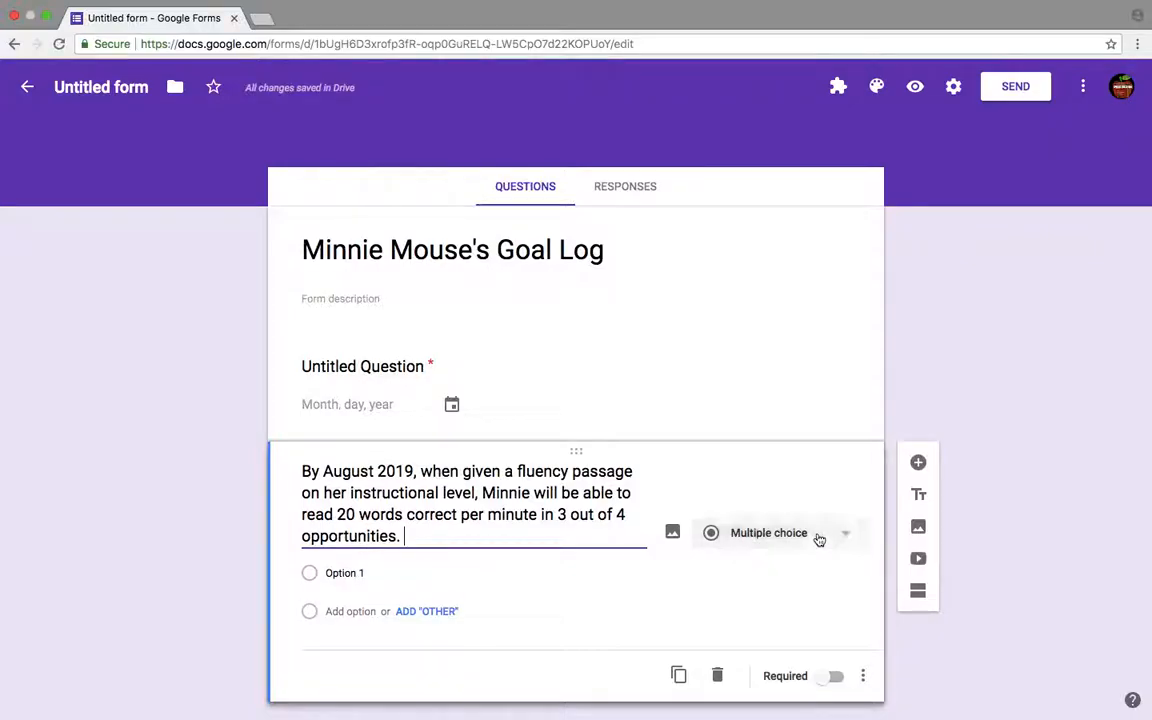
- Change the goal question to a Linear scale running from 1 to 10
left_click(819, 537)
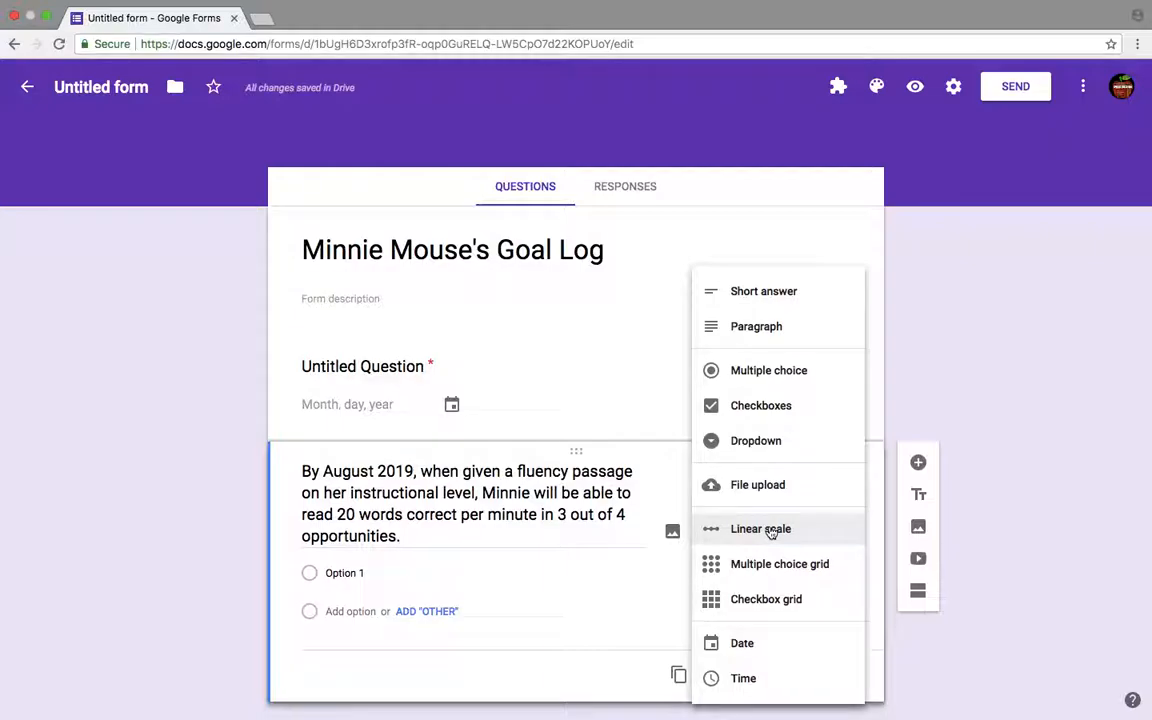
left_click(770, 530)
left_click(417, 594)
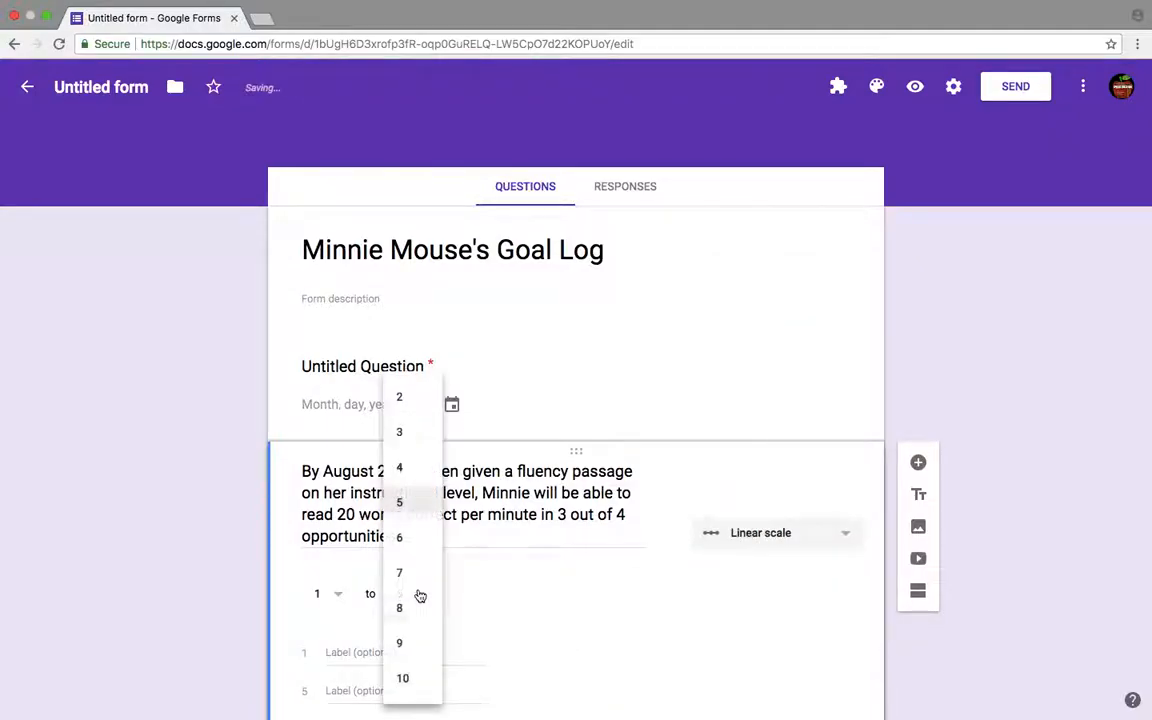
left_click(403, 679)
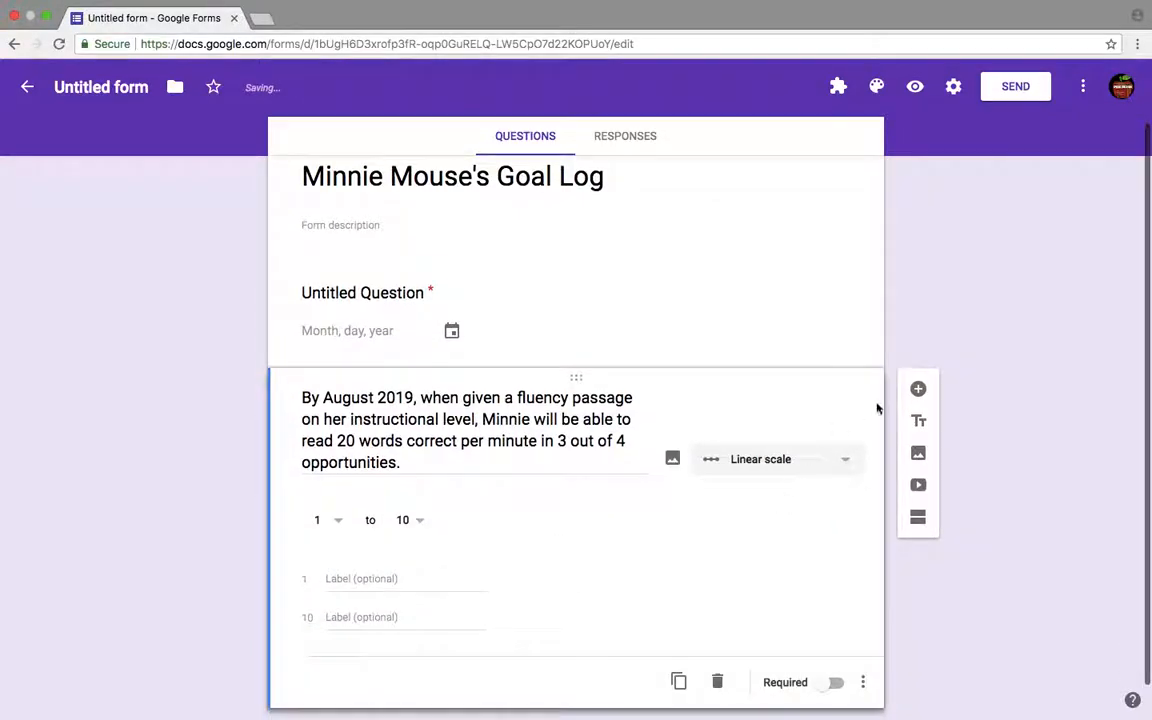
- Add a blank question below, and switch the reading-fluency goal question's type to Short answer
left_click(918, 391)
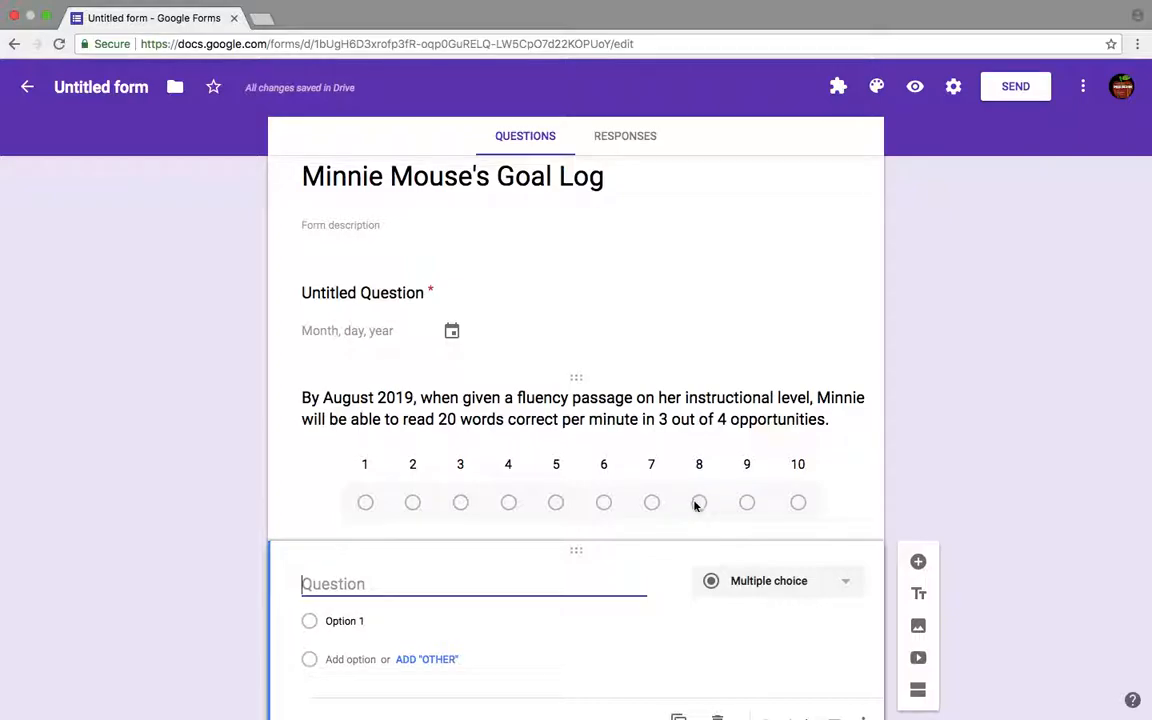
left_click(768, 436)
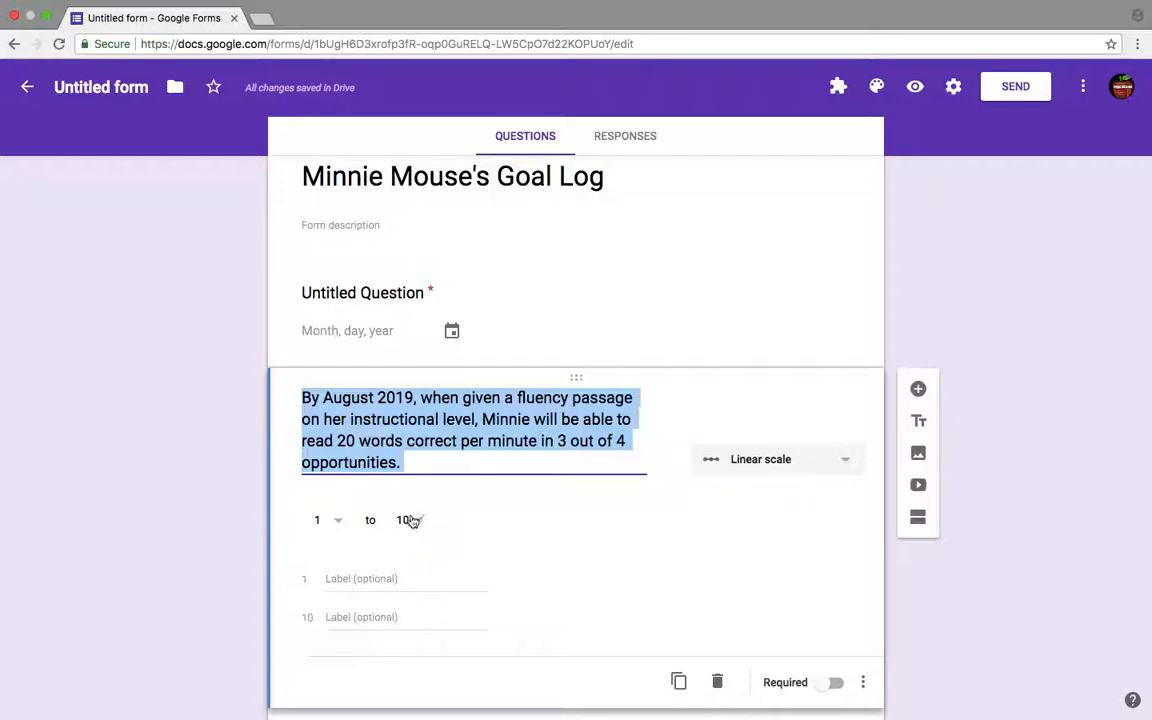
left_click(806, 463)
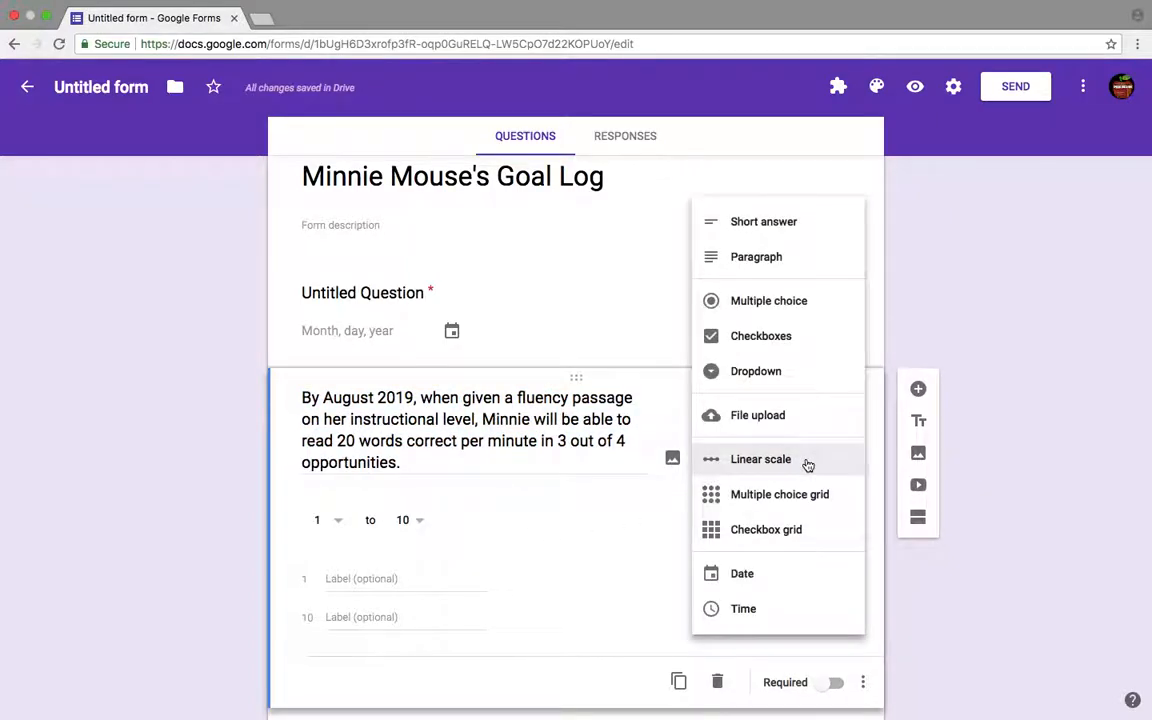
left_click(806, 233)
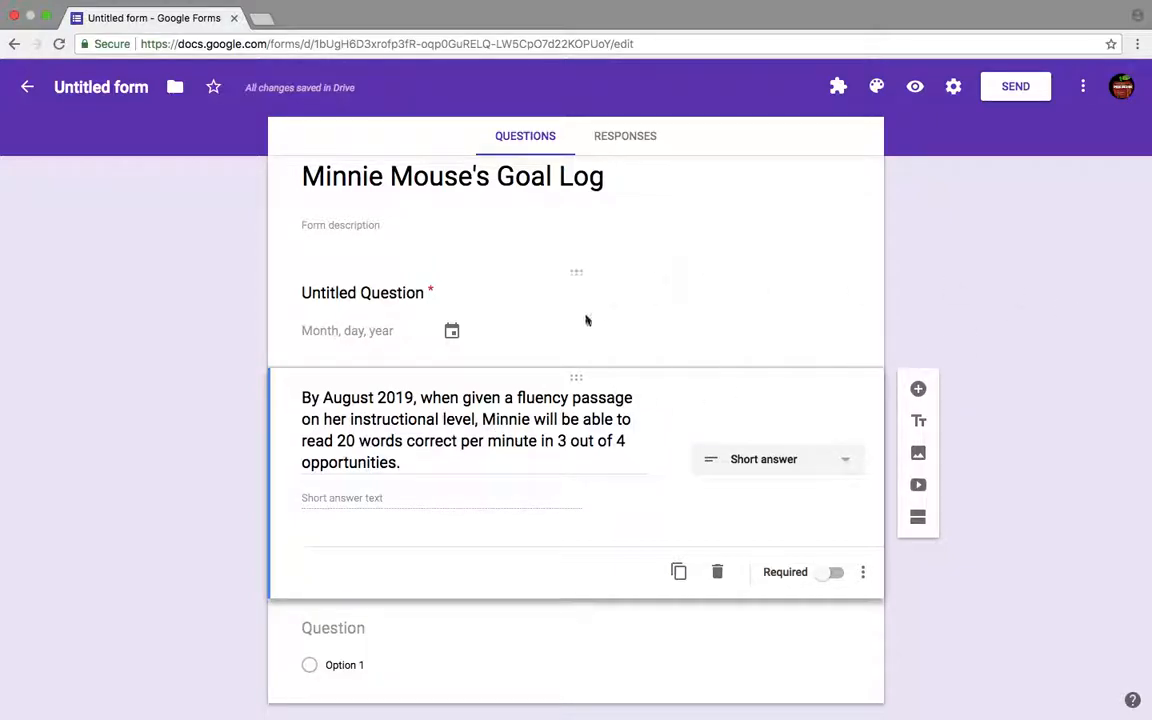
- Add a new question below and start its text with 'By August 2019, when given a list of Fry's First 100'
left_click(919, 390)
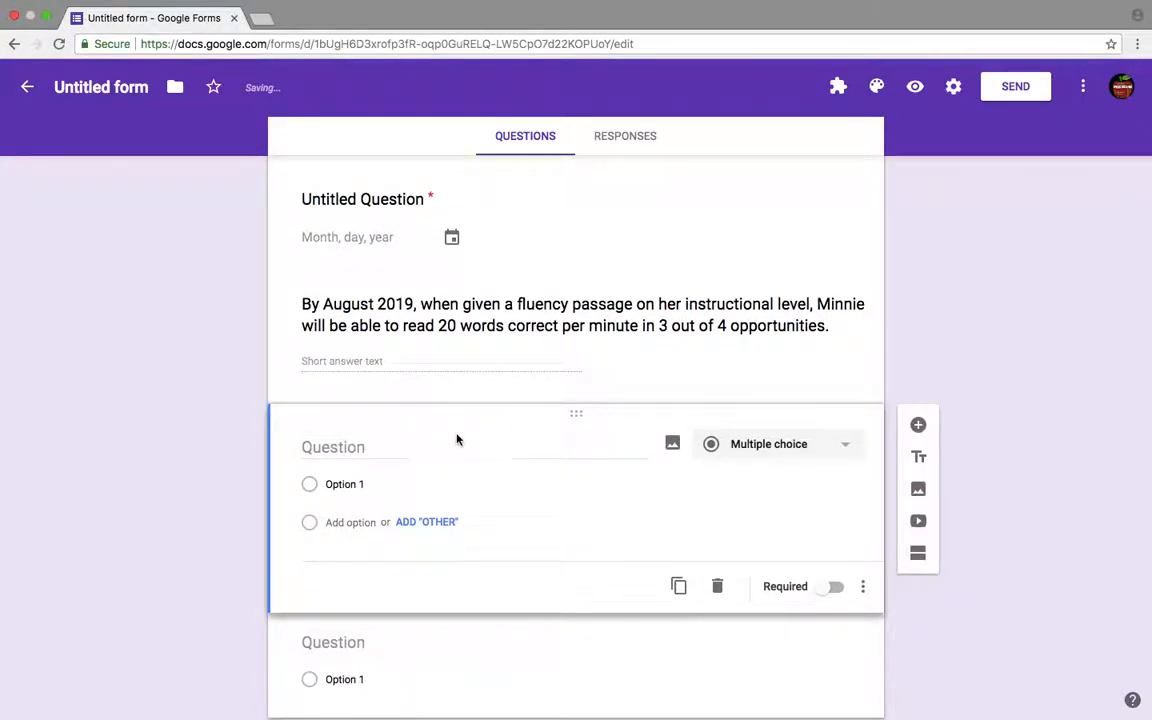
type("By")
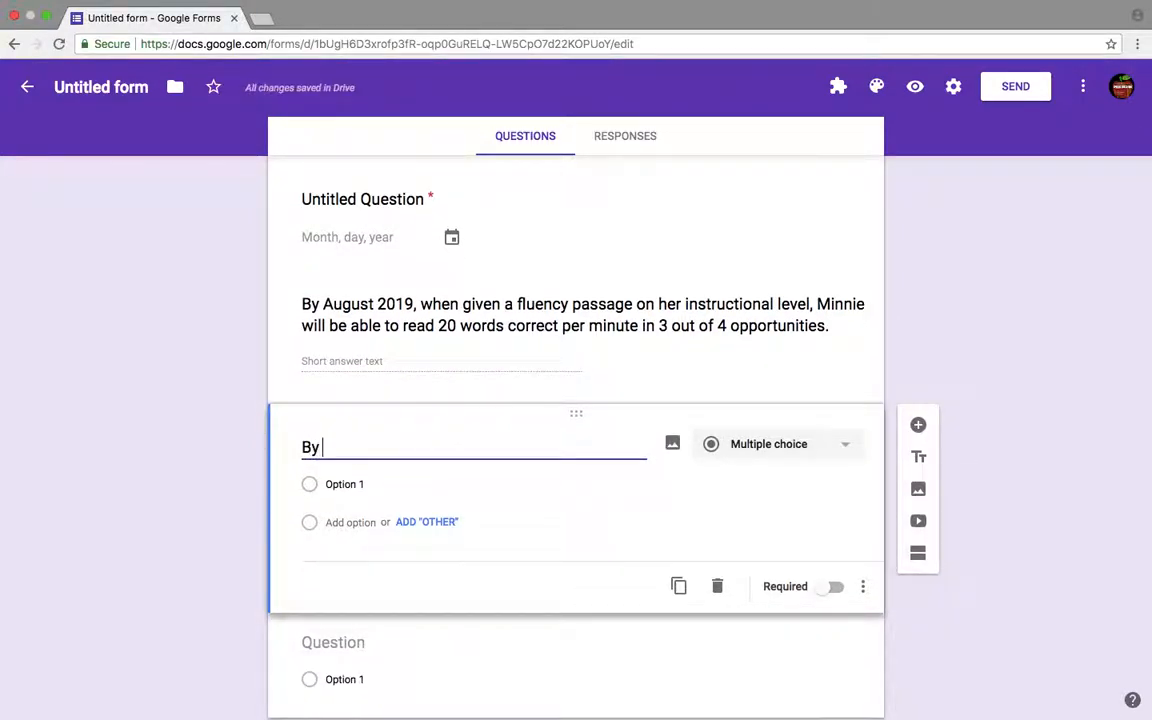
type(" Augu")
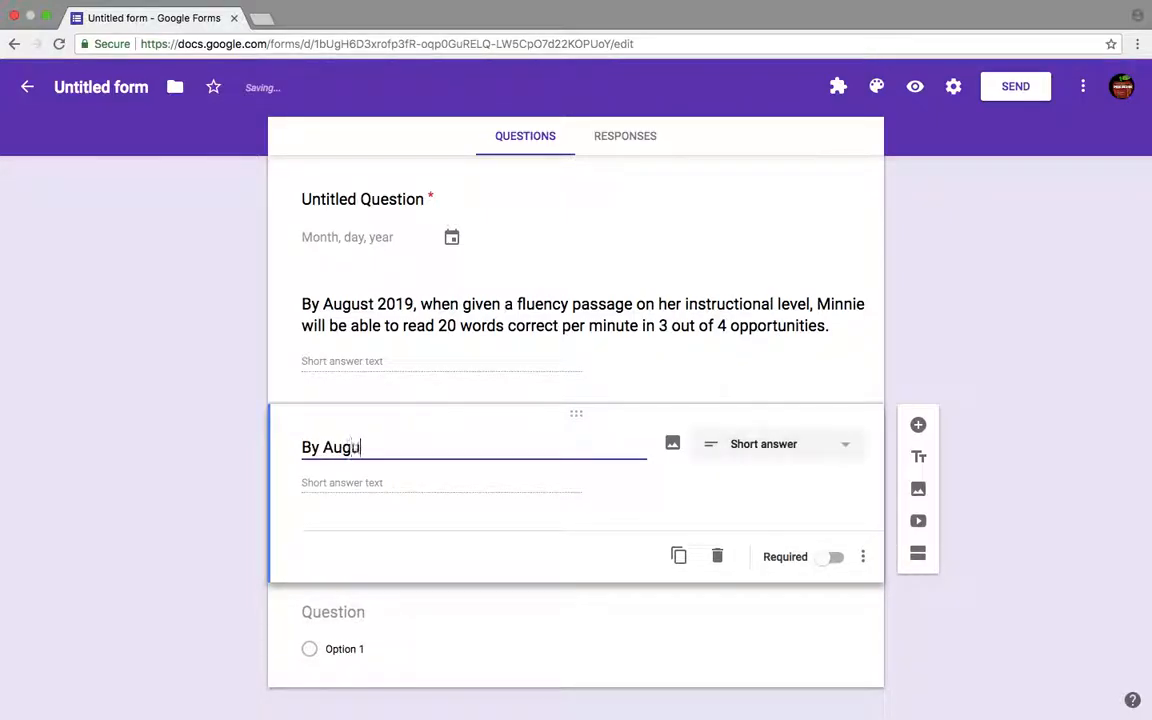
type("st 2019, when given a")
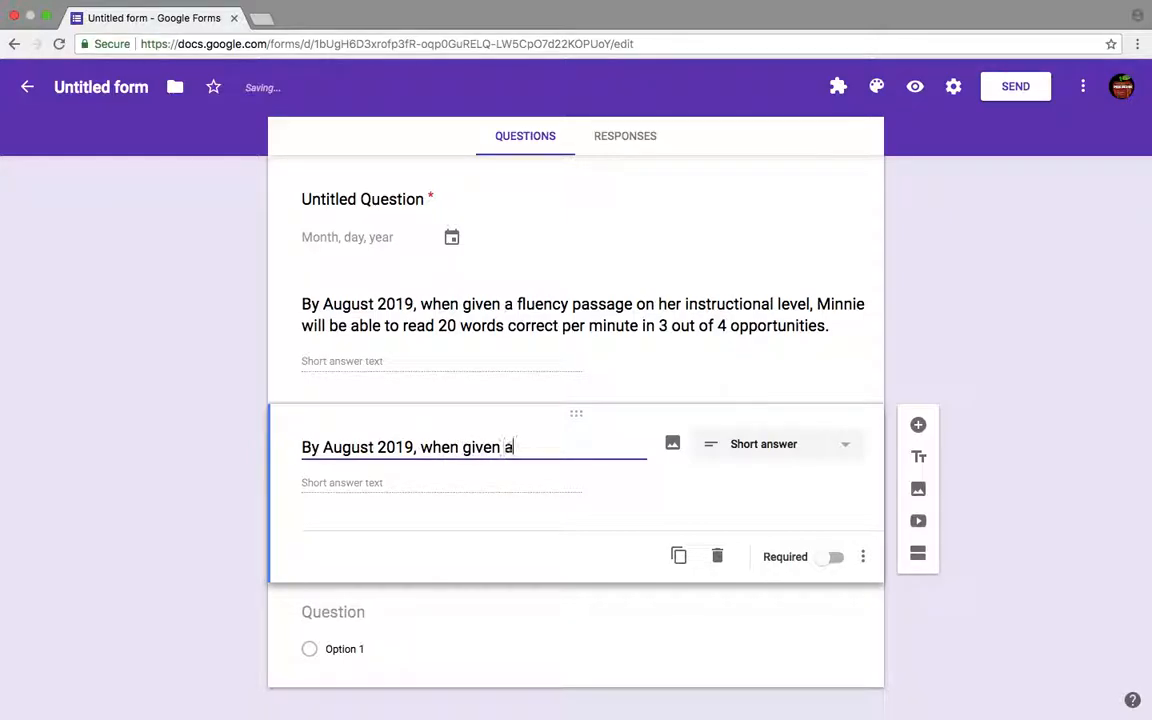
type(" list of Fry's")
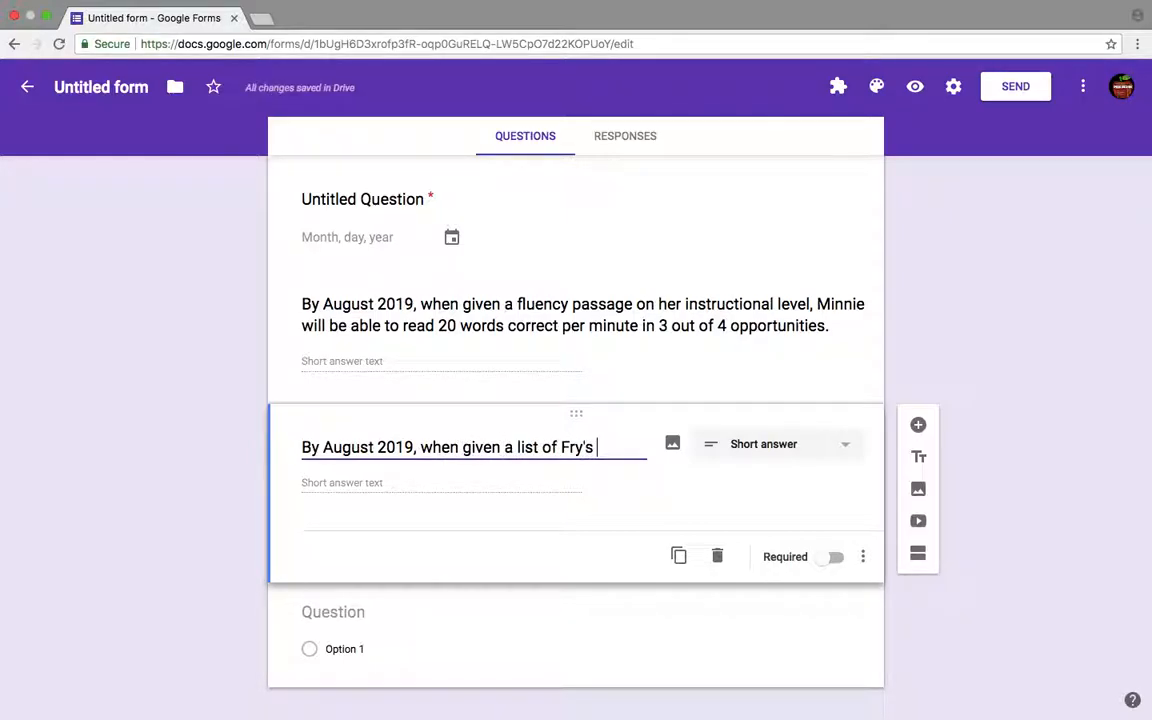
type(" First 100 ")
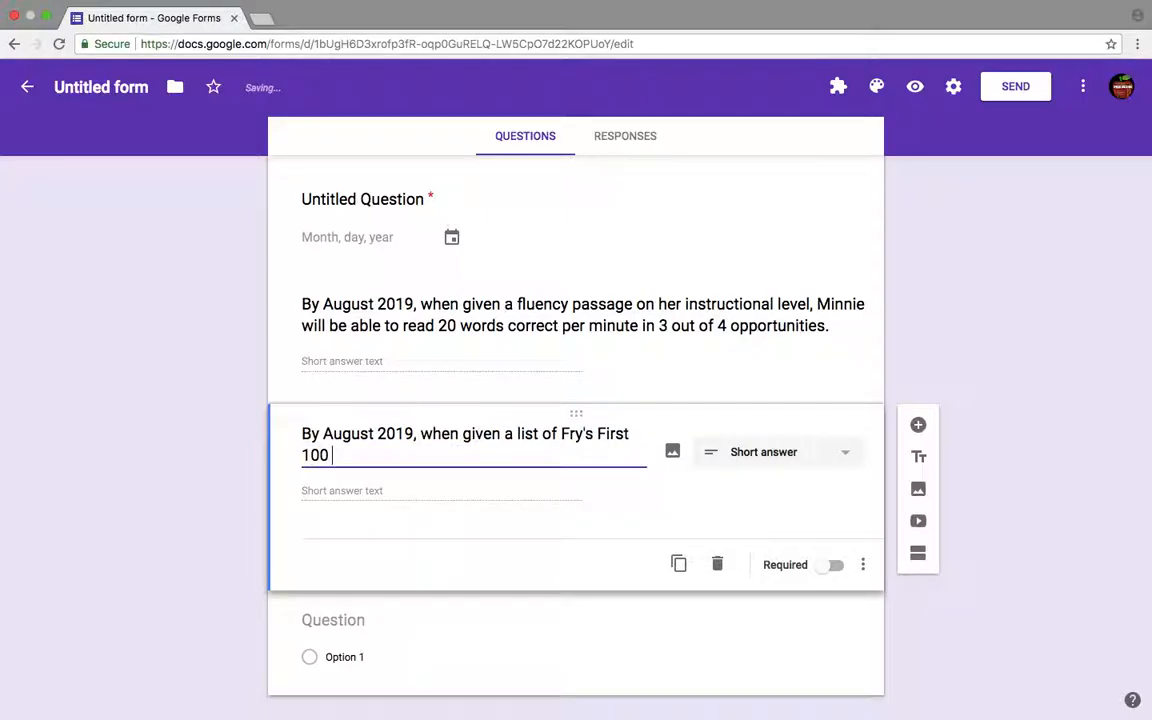
type("Minnie will be ")
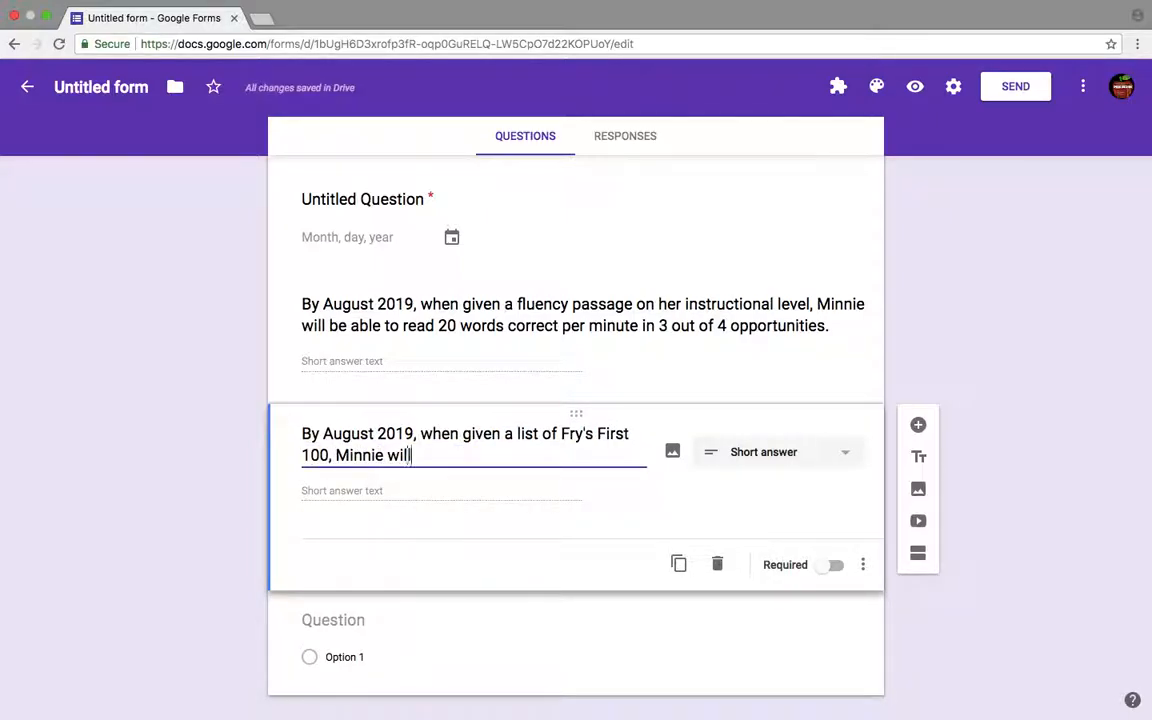
type("able to read")
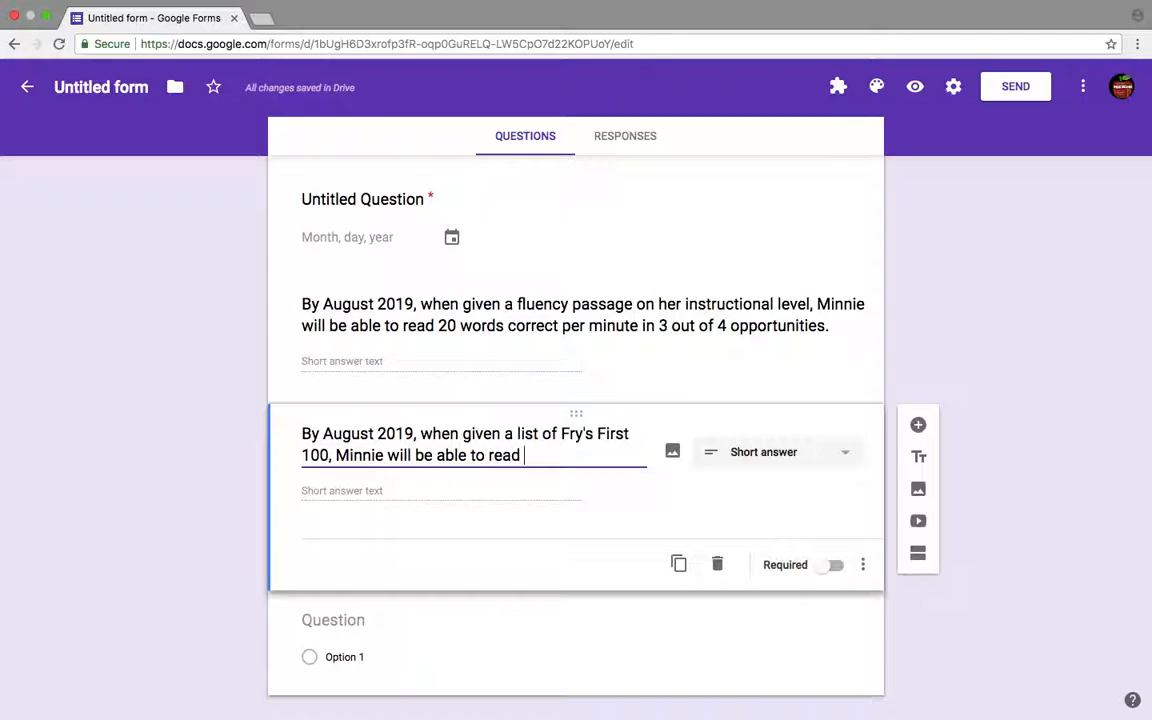
type(" 10 w")
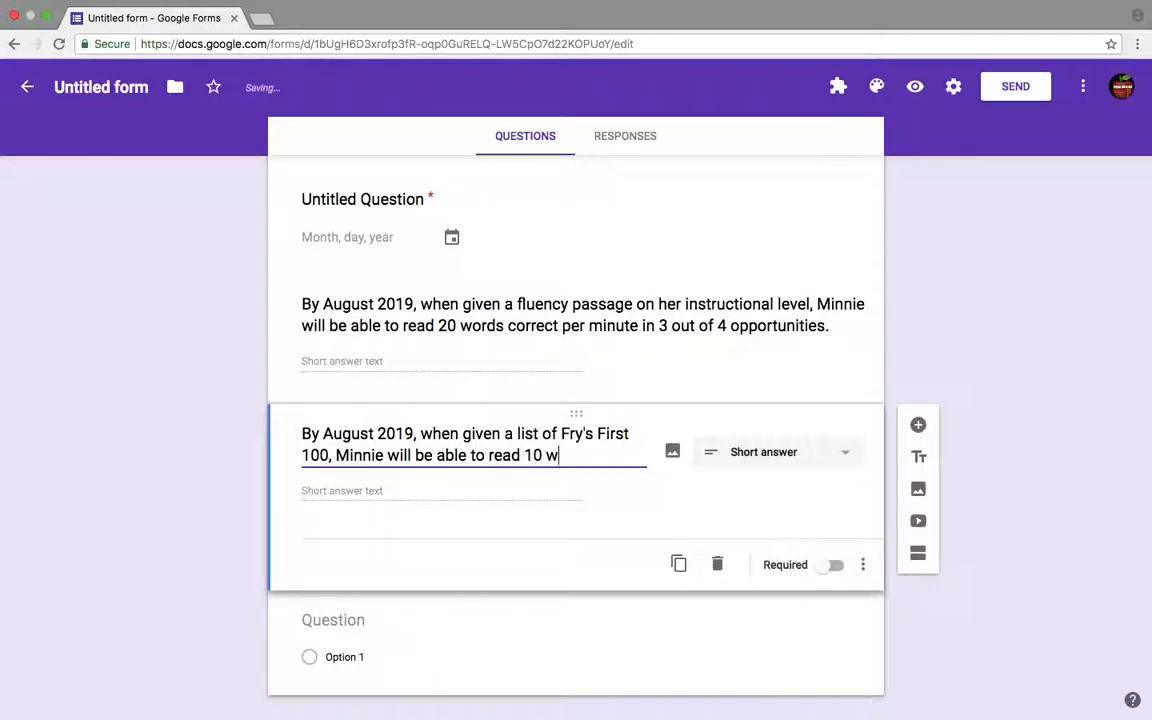
type("ords corr")
- Complete the question with ', Minnie will be able to read 10 words with 100% accuracy in 4 out of 5 attempts.'
key("BackSpace")
key("BackSpace")
key("BackSpace")
key("BackSpace")
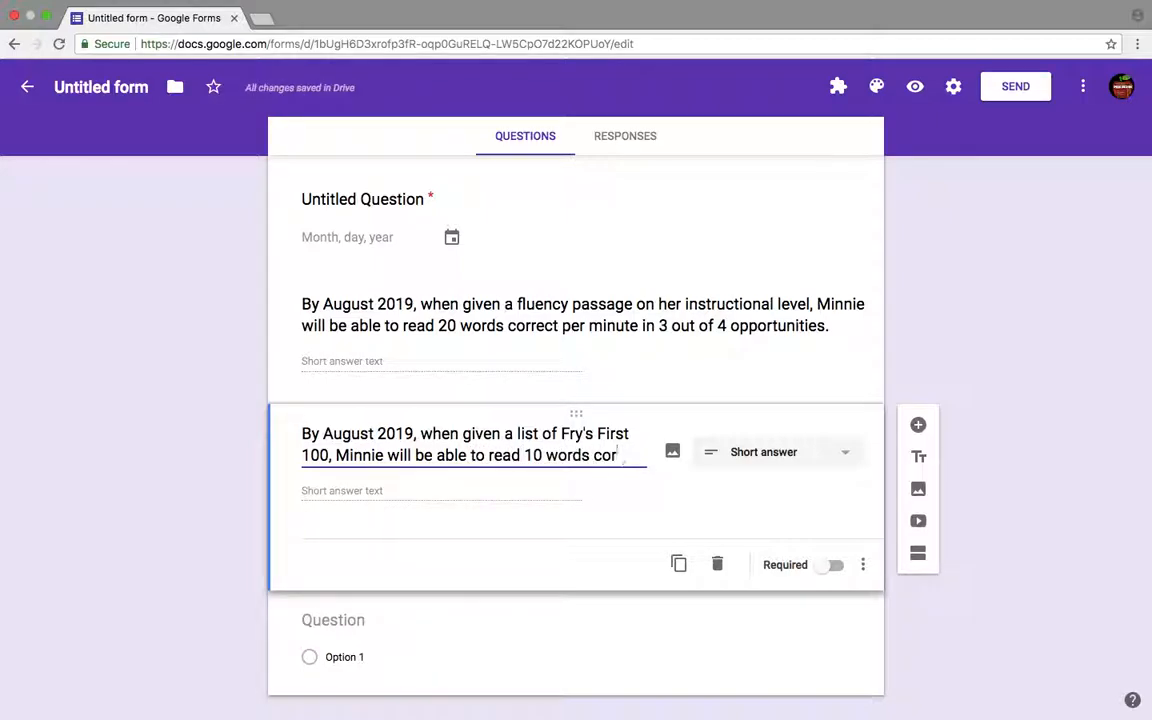
type("with 100")
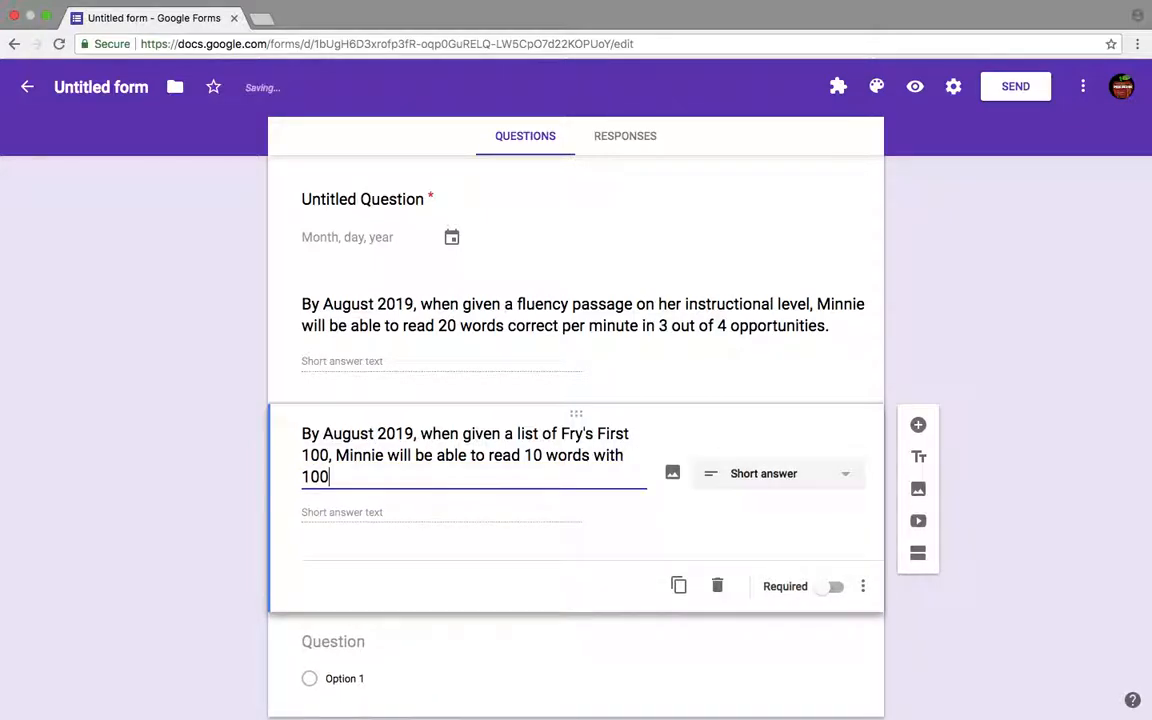
type("% accuracy in")
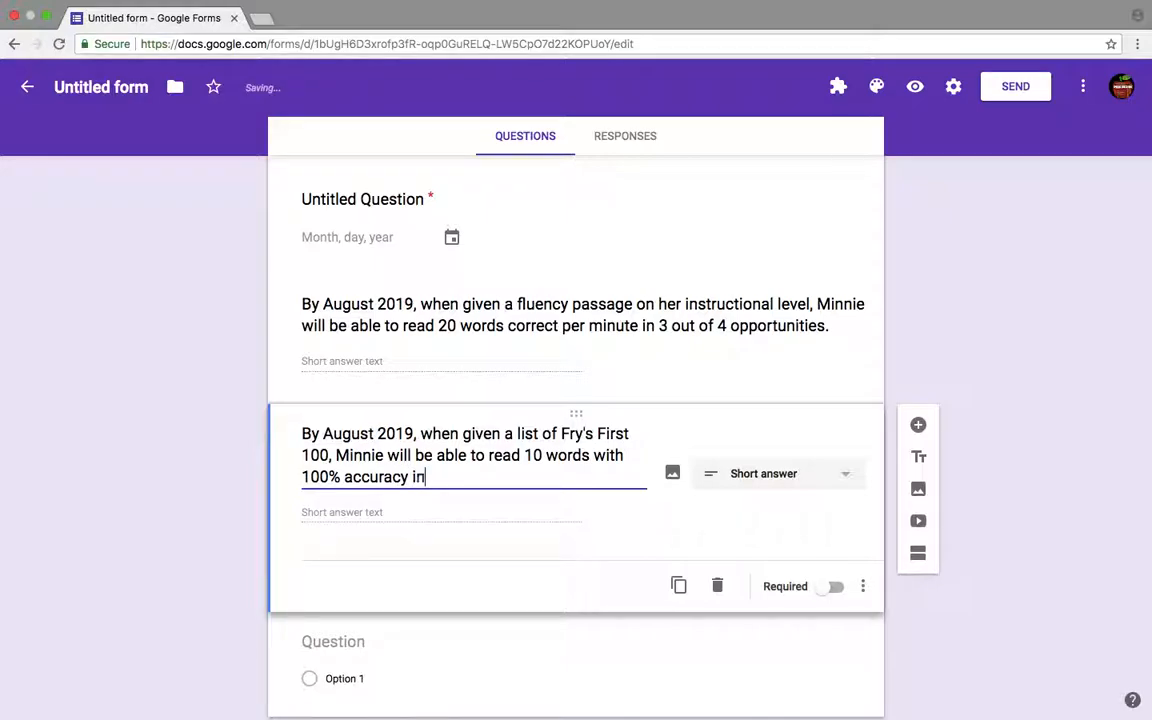
type(" 4 out of 5 attempts.")
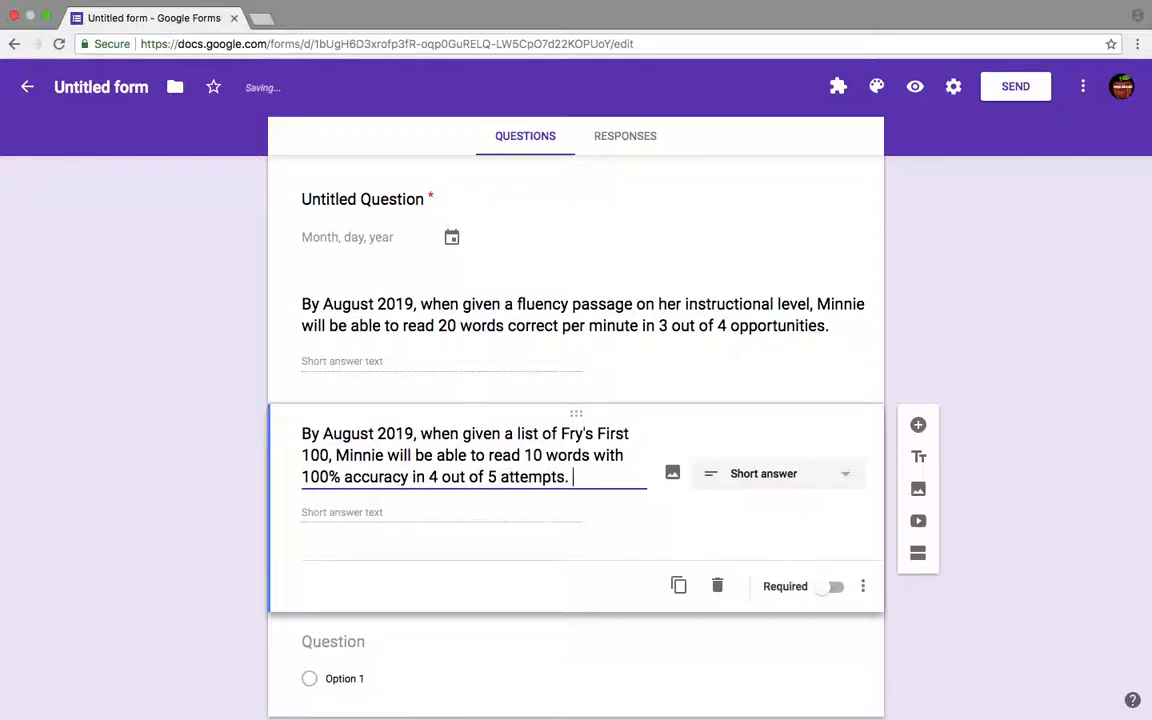
- Change the Fry's First 100 question to a Linear scale running from 1 to 10
left_click(745, 472)
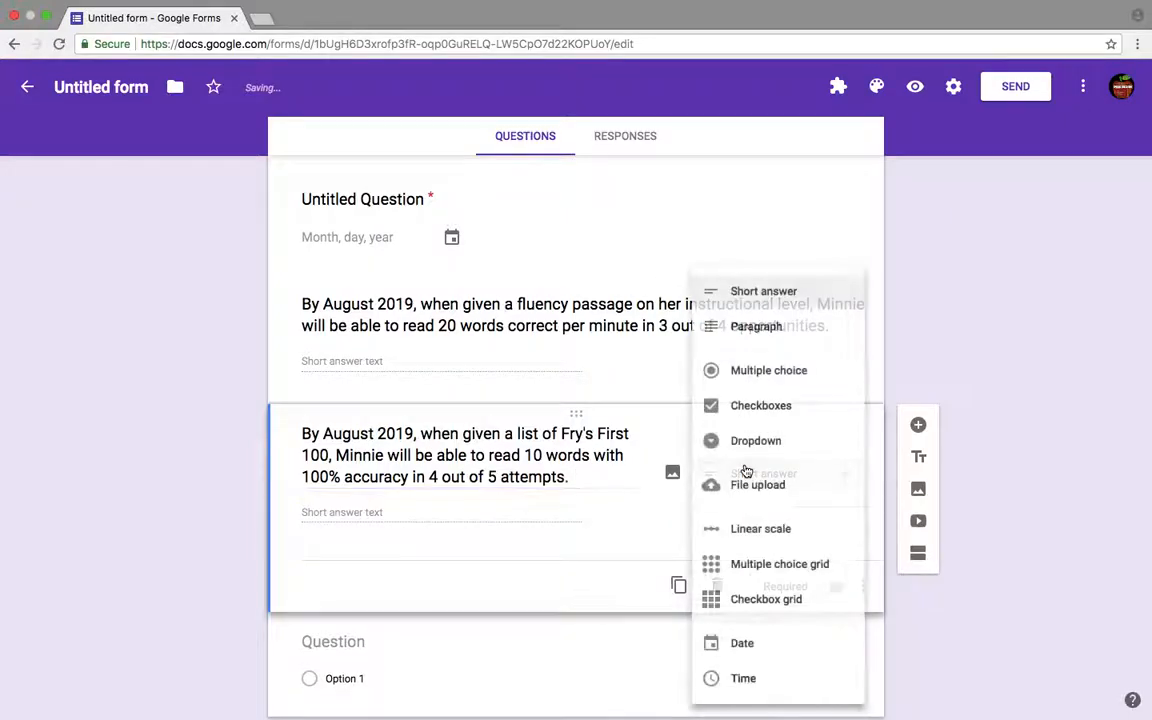
left_click(765, 536)
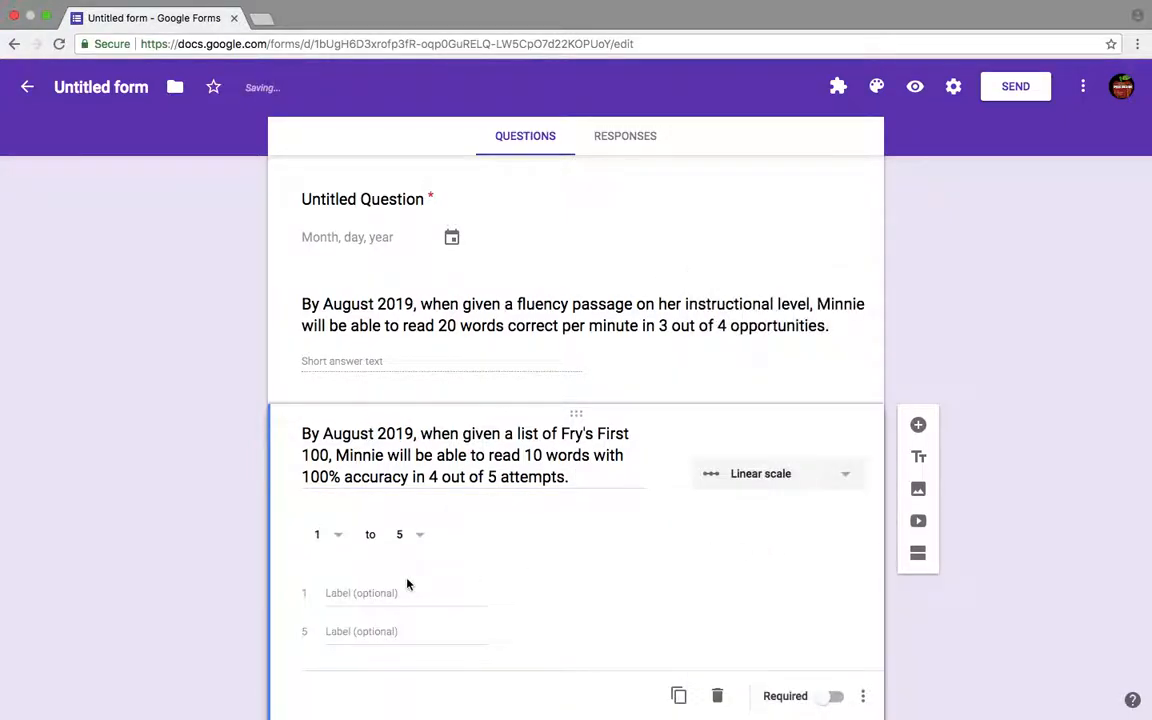
left_click(406, 535)
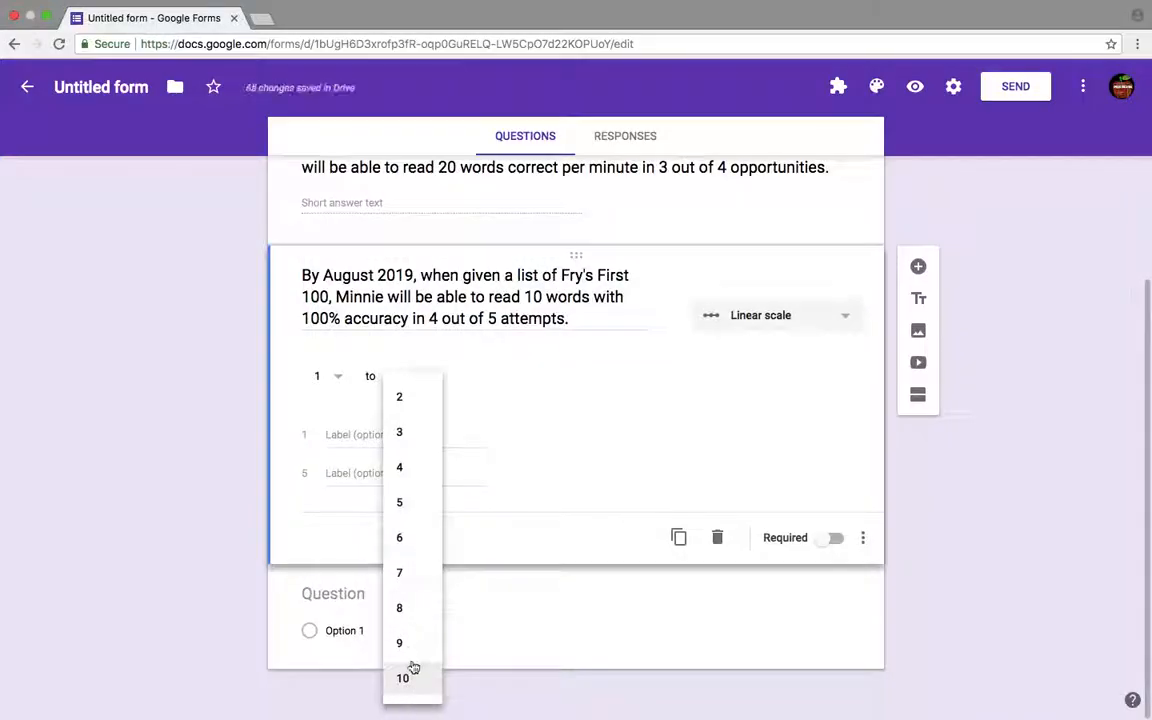
left_click(411, 683)
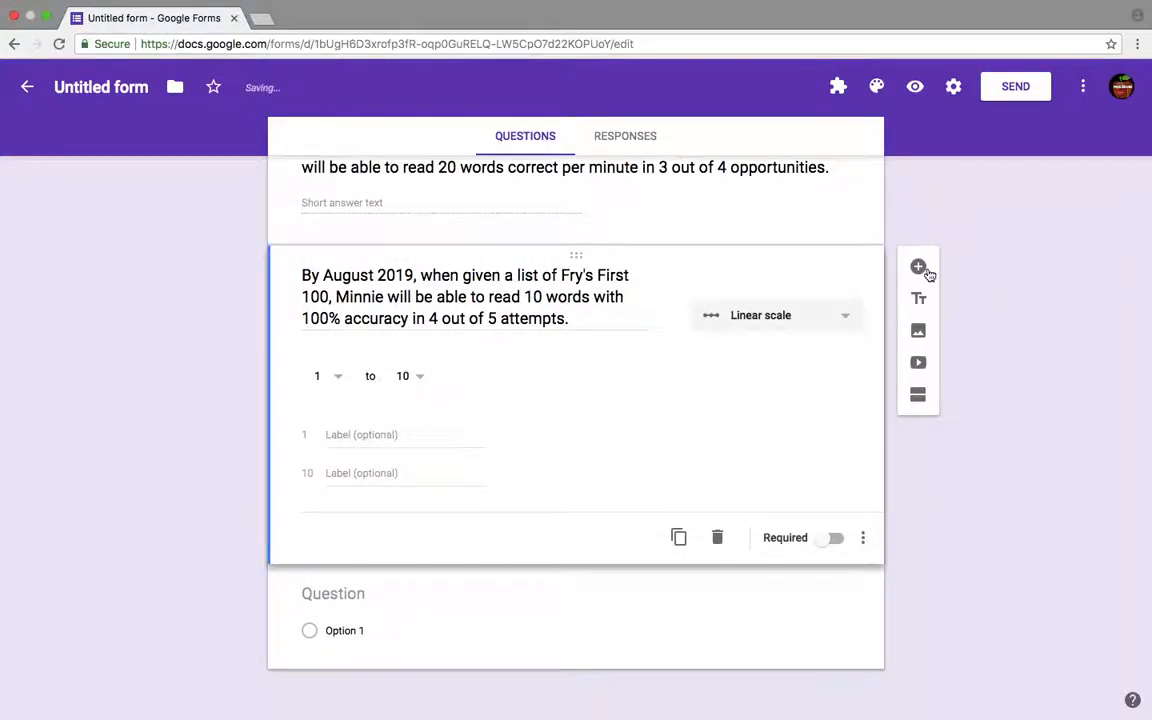
- Add another question and begin it with 'By August 2019, when given numbers 1-15, Minnie will'
left_click(920, 266)
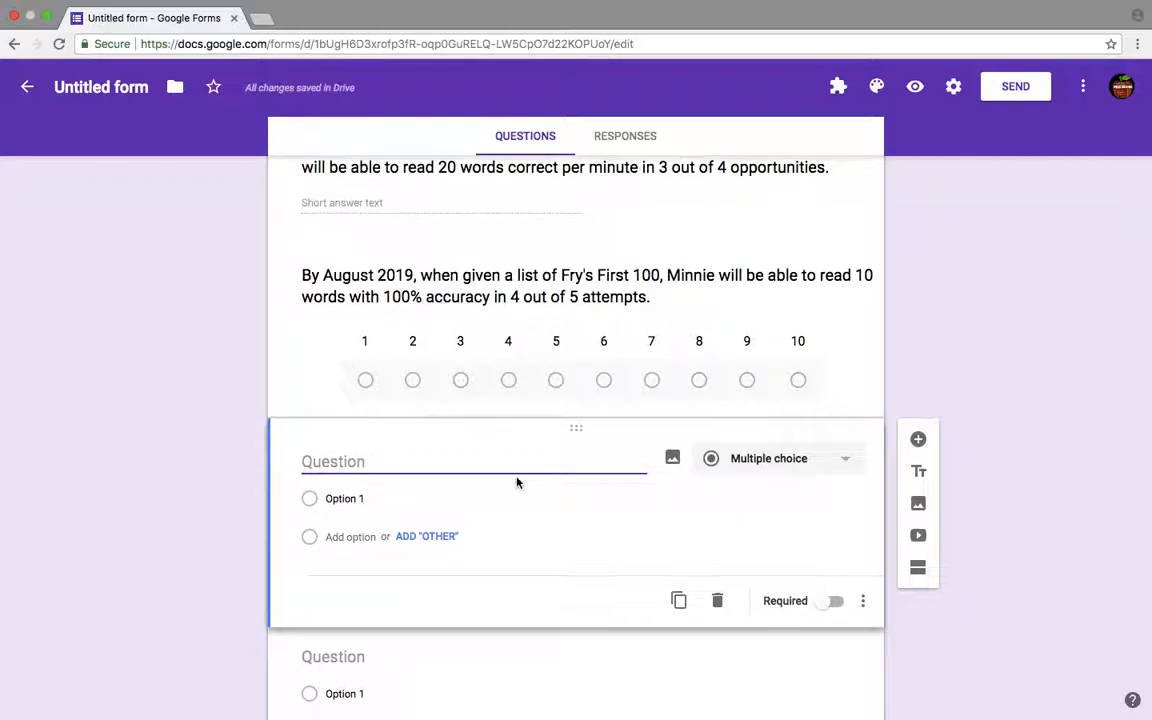
type("By August 2019, when given nm")
key("BackSpace")
type("umbers ")
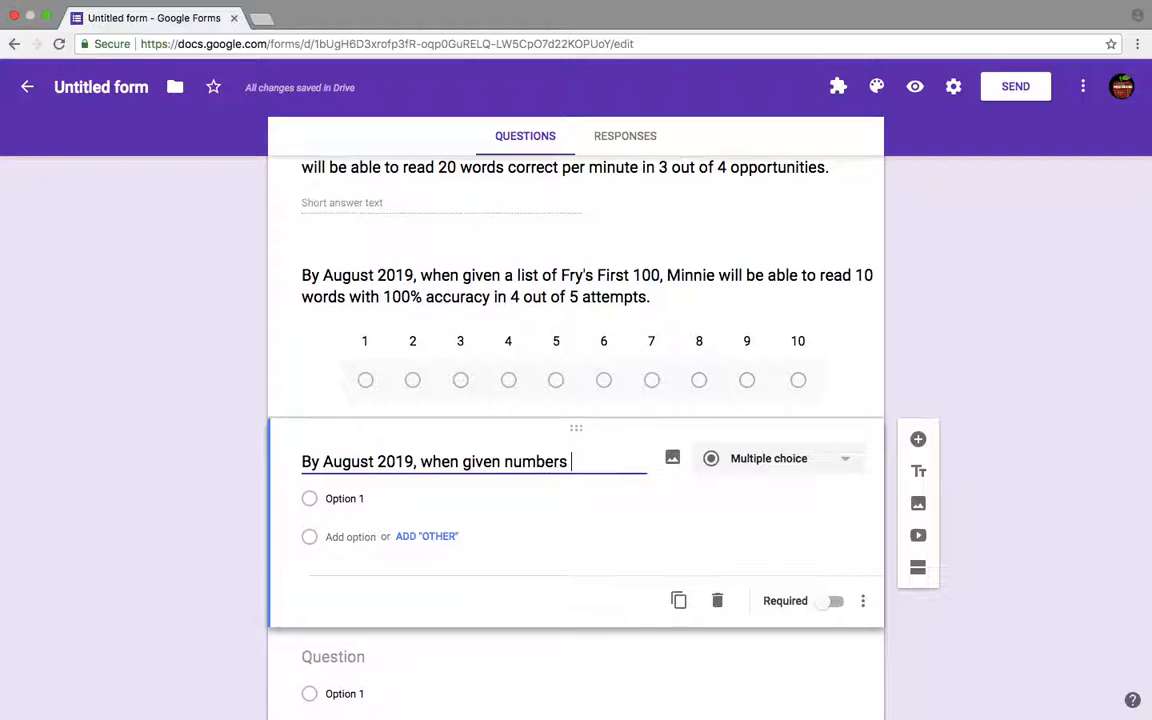
type("1-15, ")
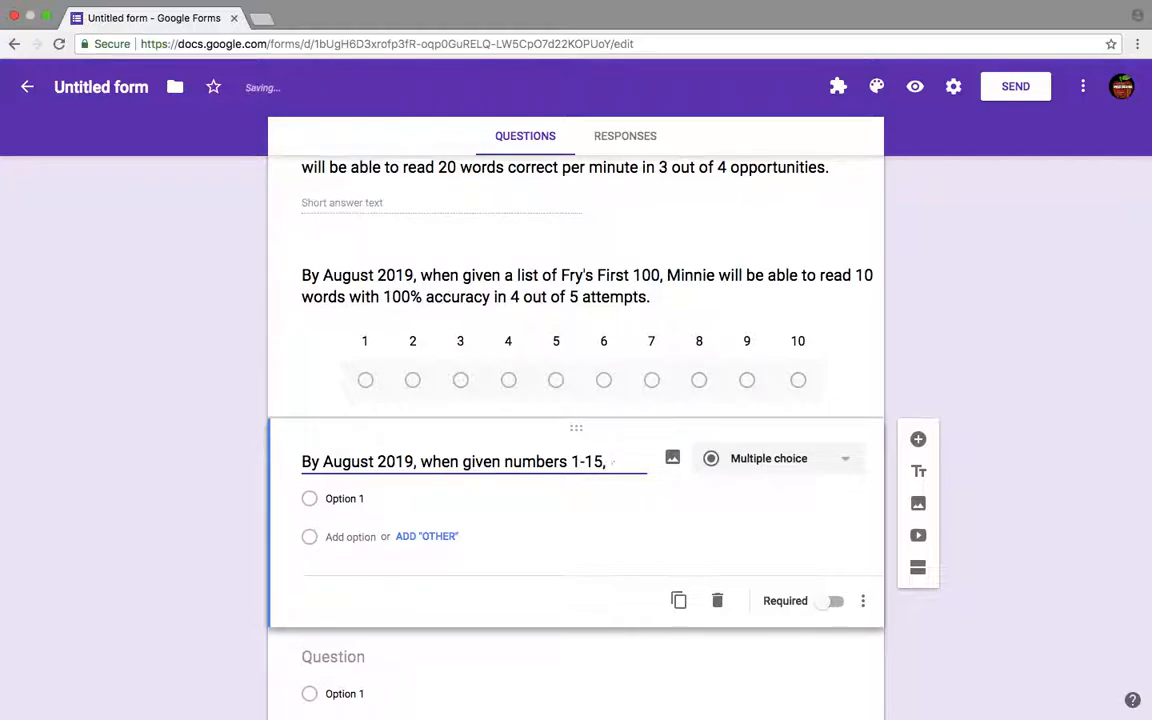
type("Minnie will ")
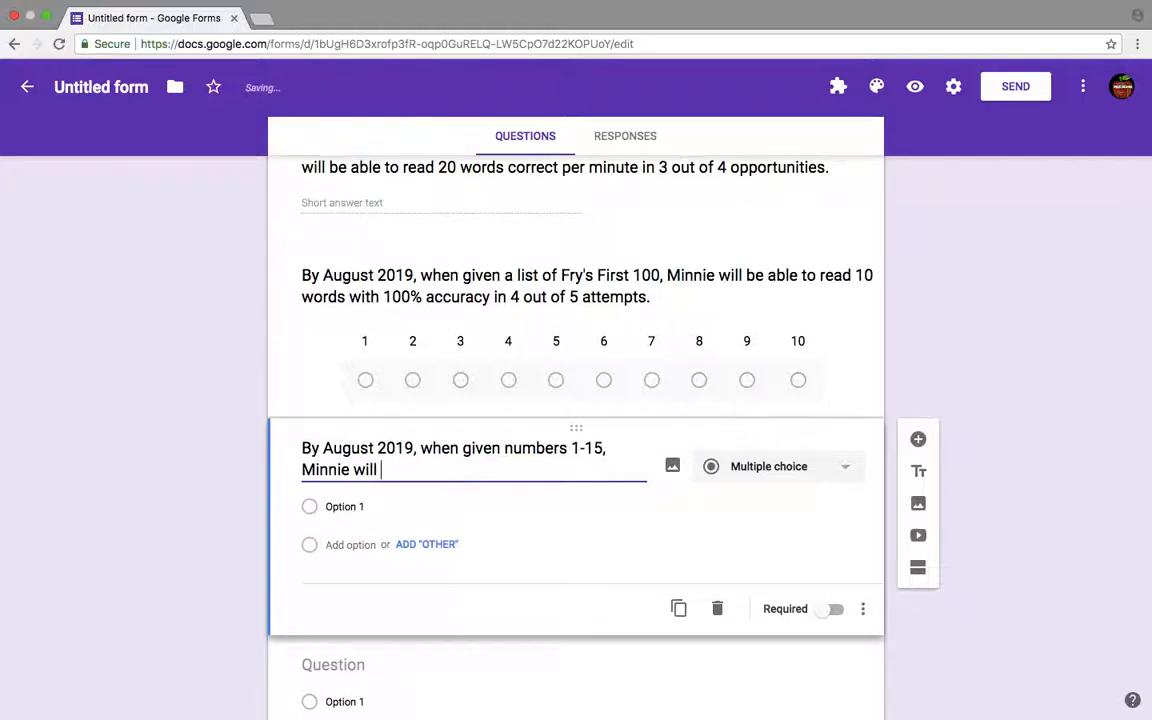
type("be able to identify")
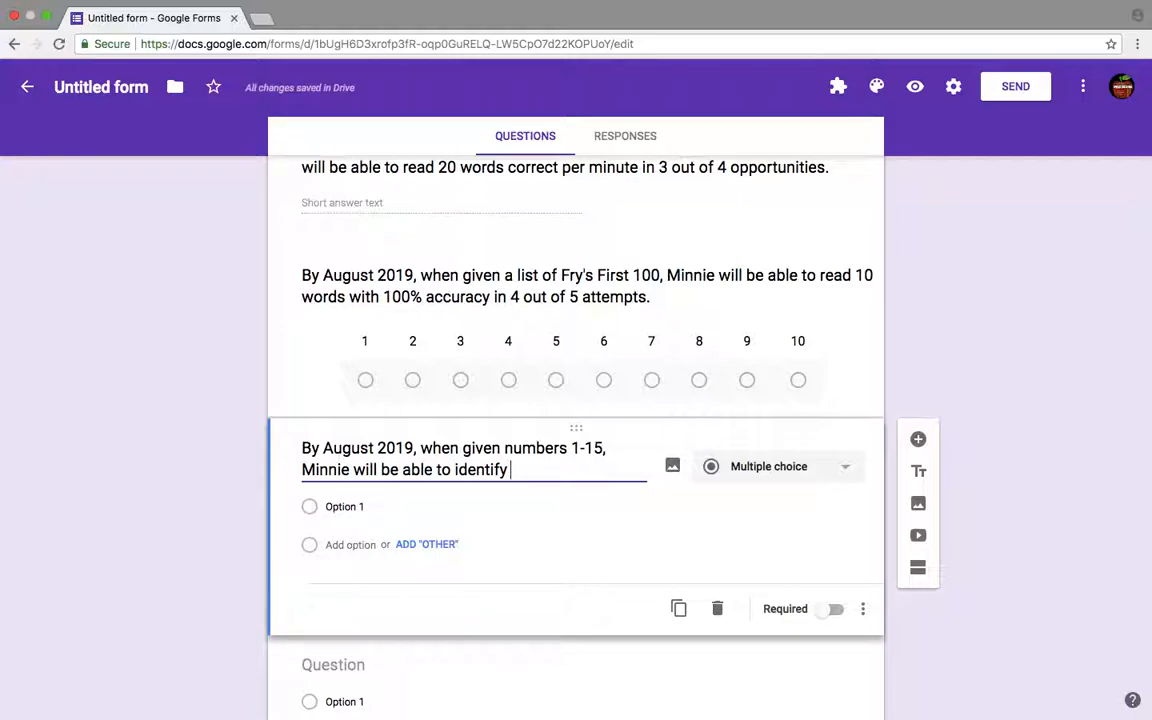
- Complete the question with 'be able to identify numbers 1-15 with 100% accuracy in 2 out of 3 opportunities.'
type("numbers 1-1")
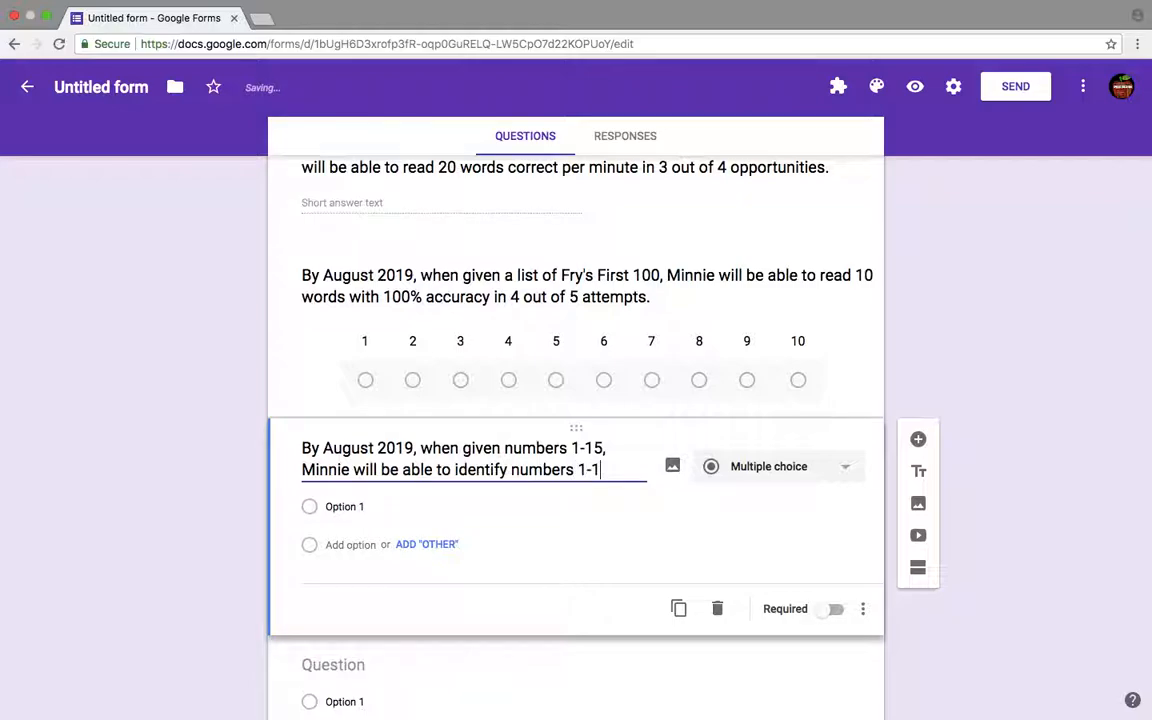
type("5 with 100")
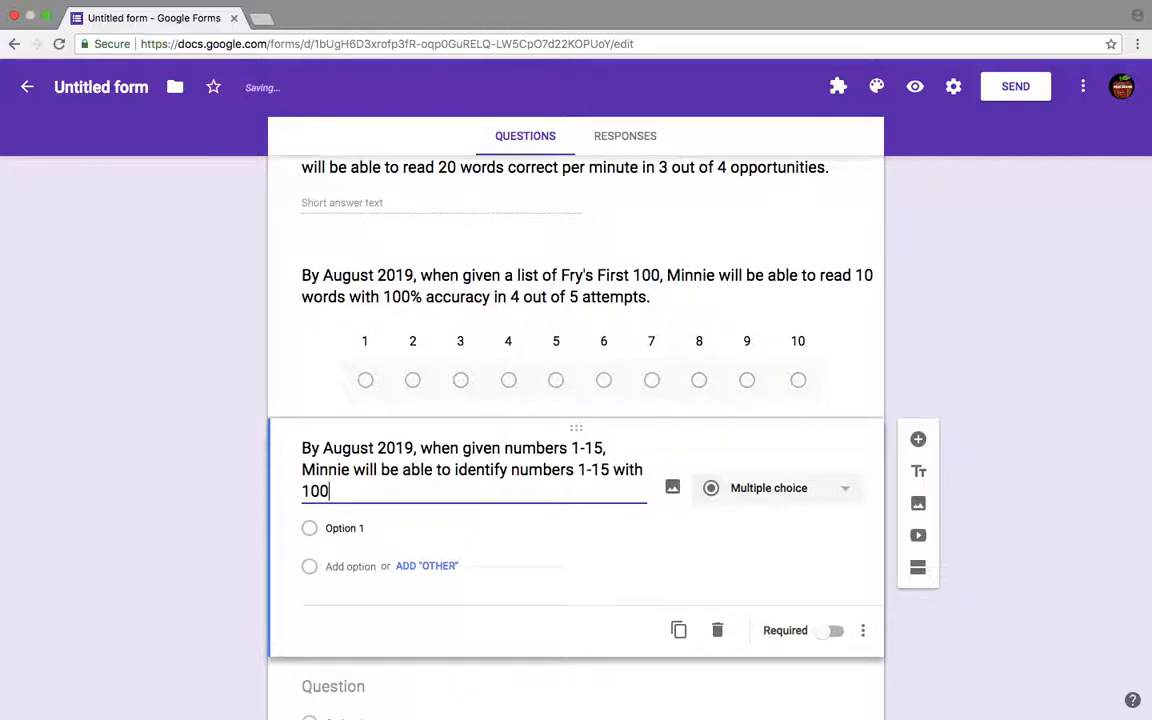
type("% accuracy in 2 out")
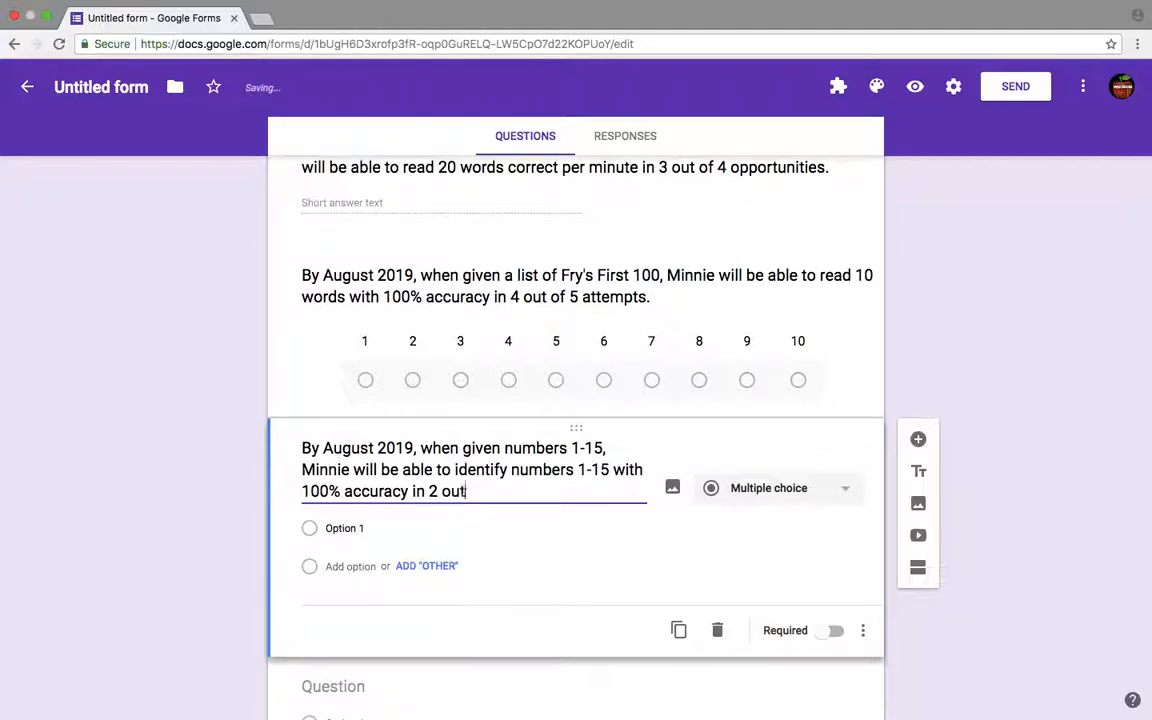
type(" of 3 op")
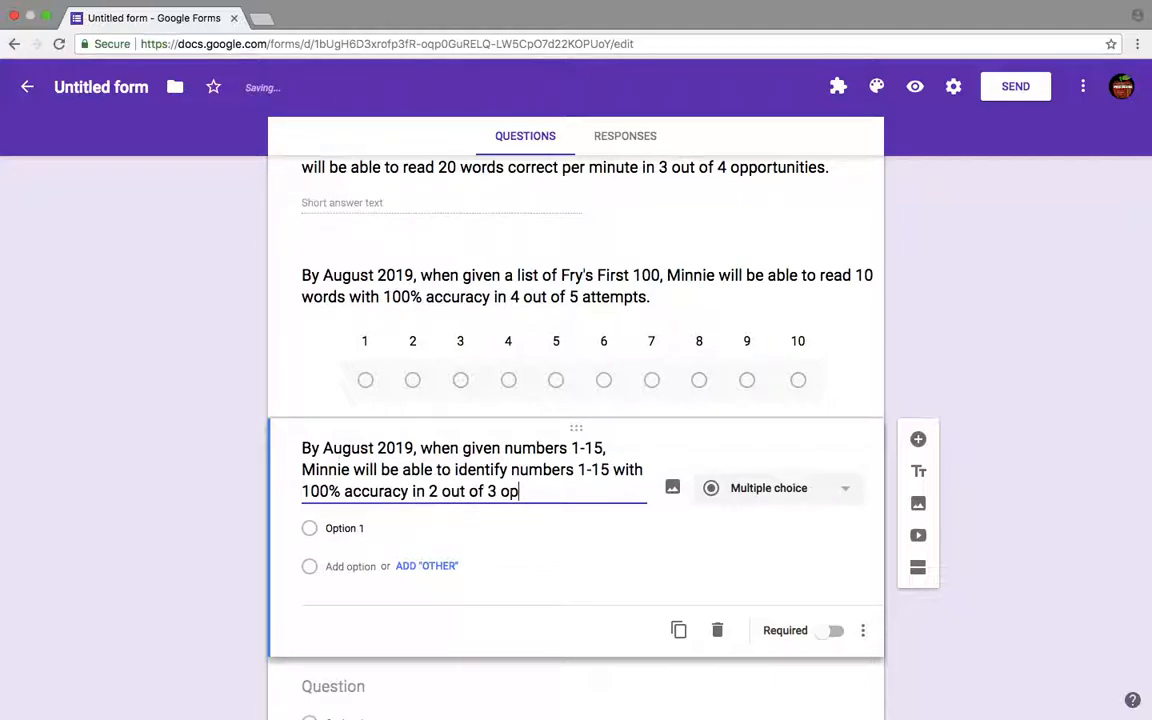
type("portunities.")
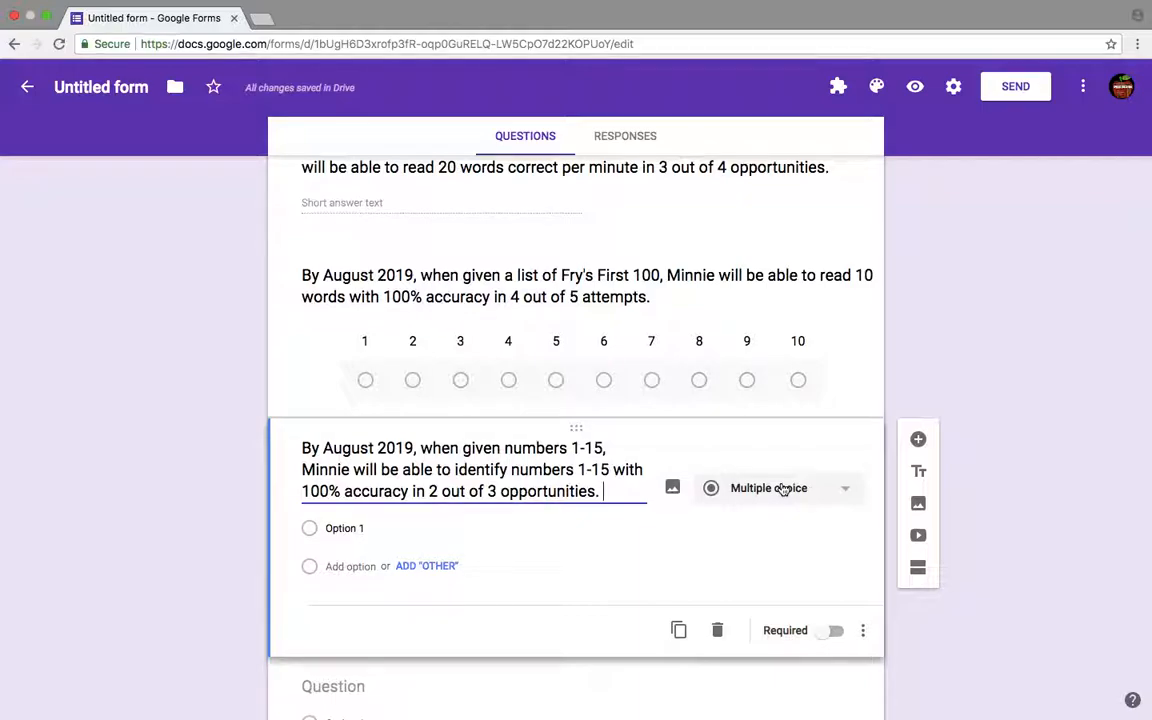
- Replace the new question's text with 'By August 2019, when given a list of vowels, Minnie will be '
left_click(783, 488)
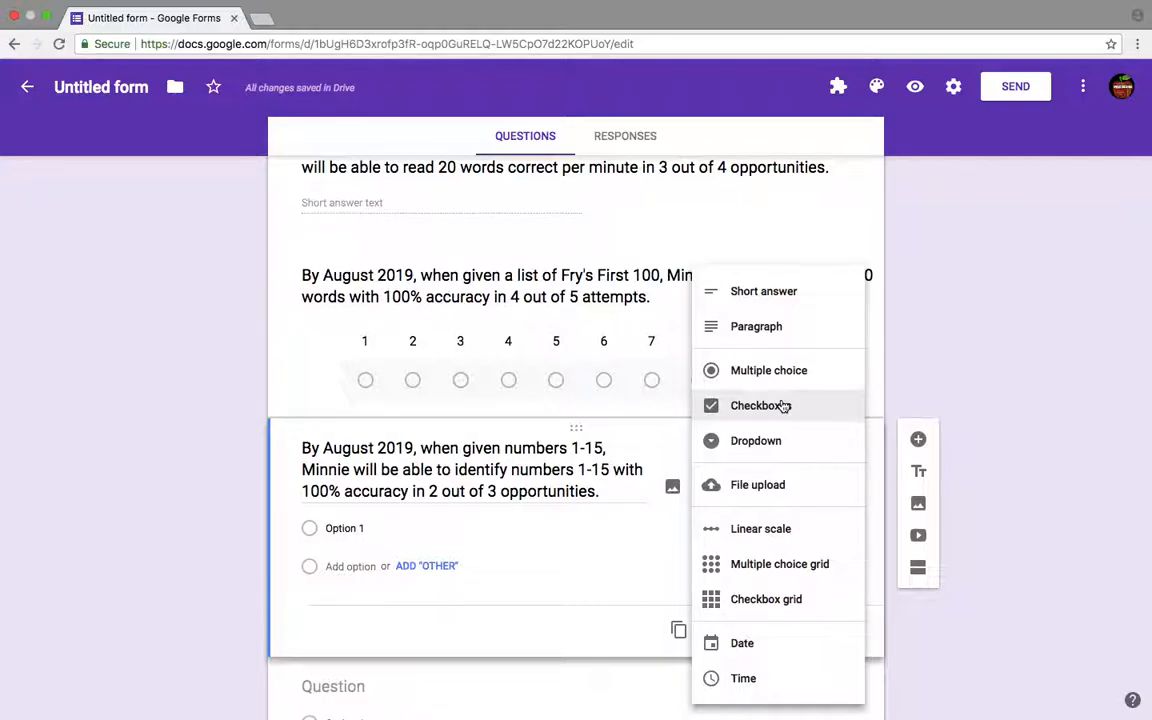
left_click(637, 452)
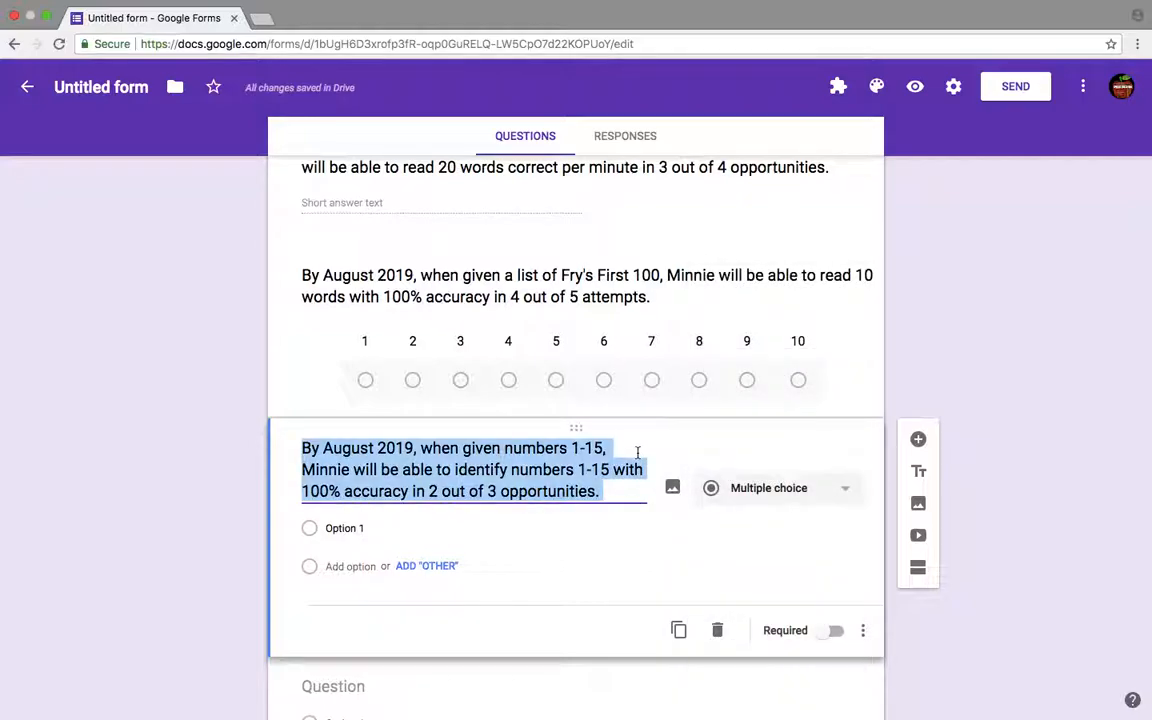
type("By A")
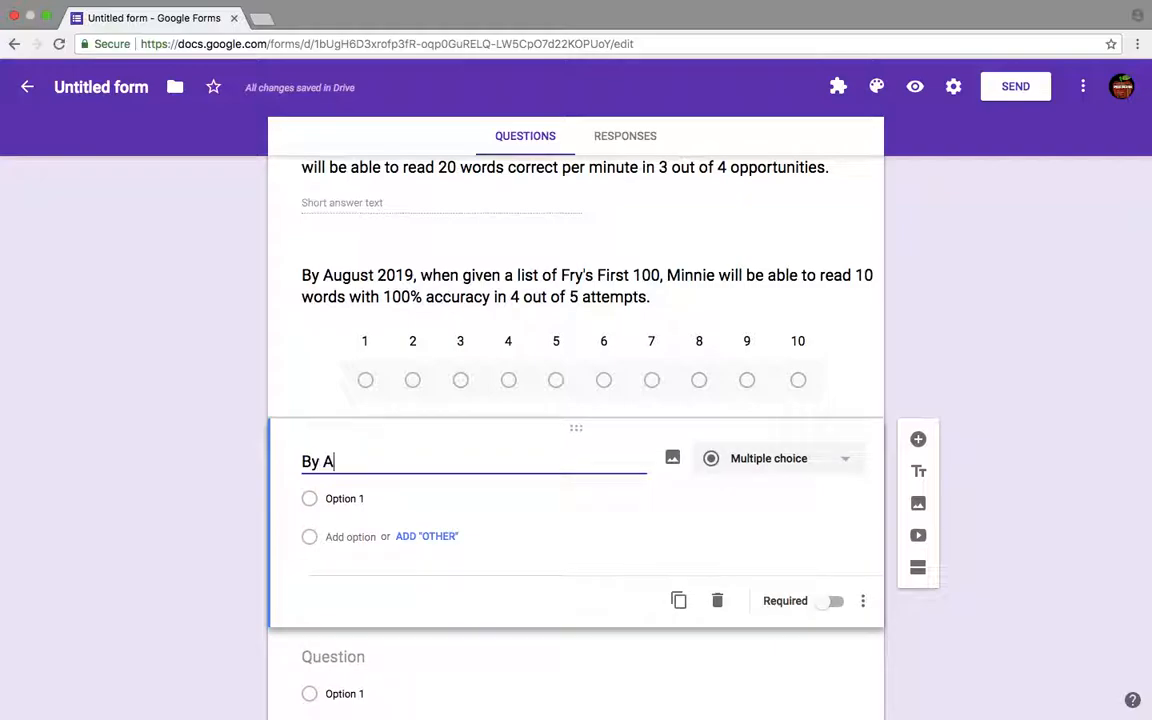
type("ugust")
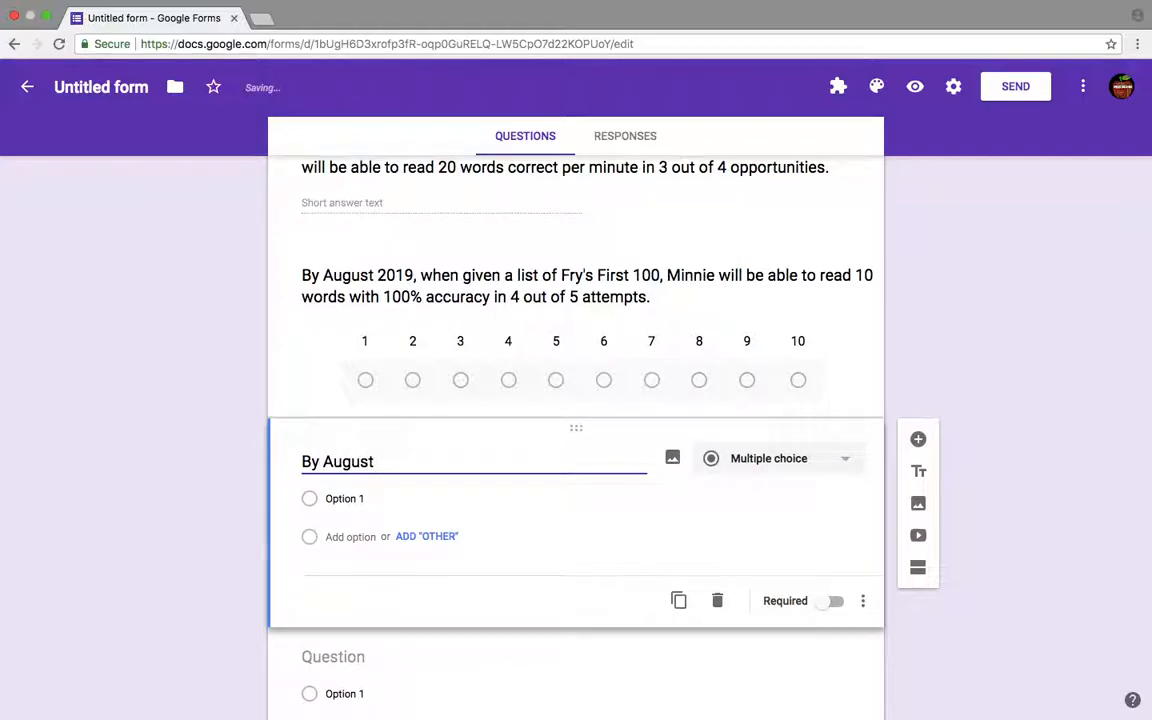
type(" 2019, when giv")
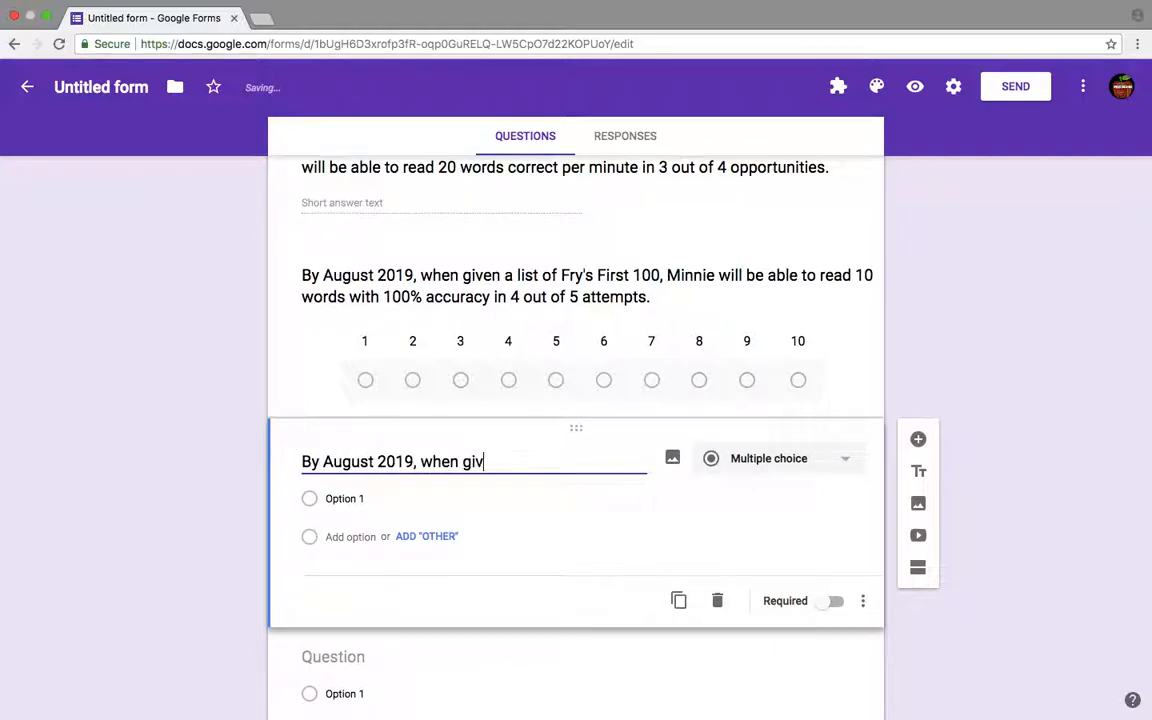
type("en a list of o")
key("BackSpace")
type("vowels, Minnie will")
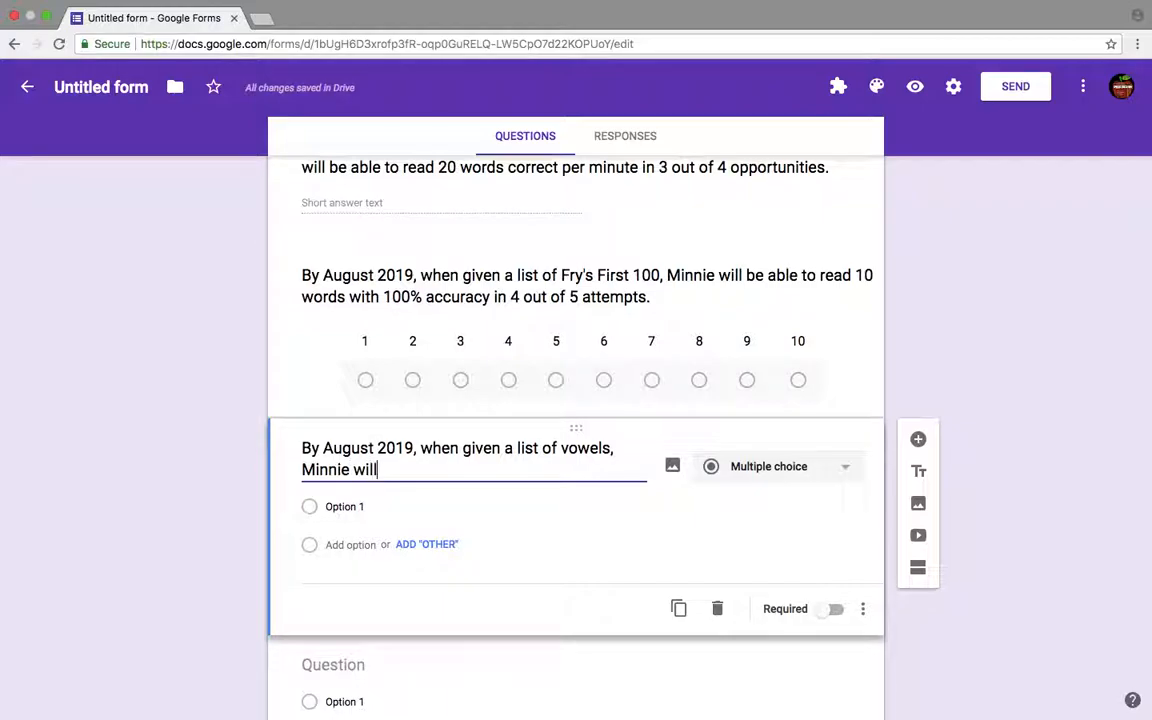
type(" be able to")
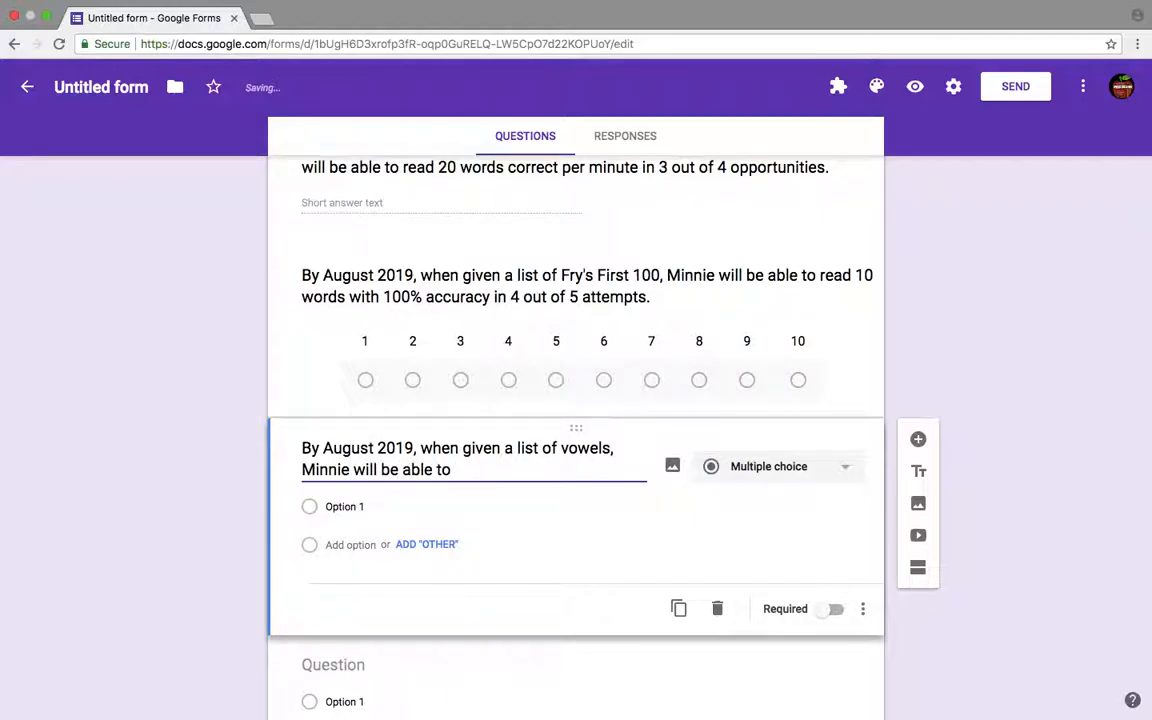
type(" corre")
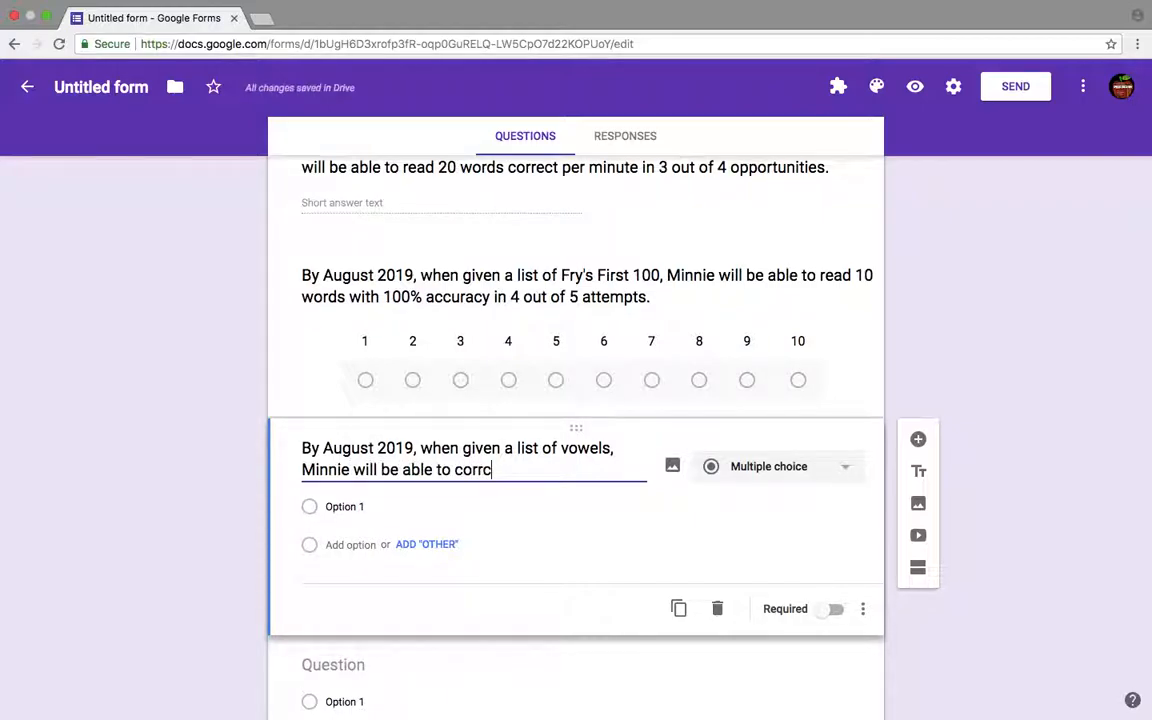
type("ctly ident")
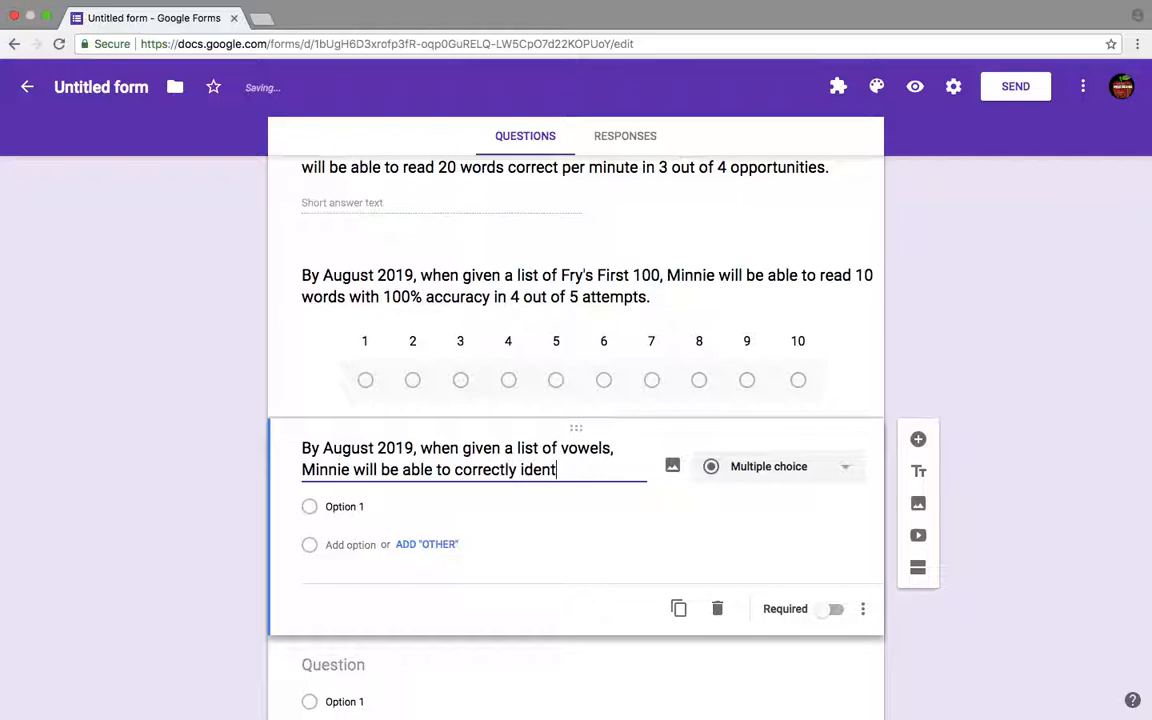
type("ify the vowels")
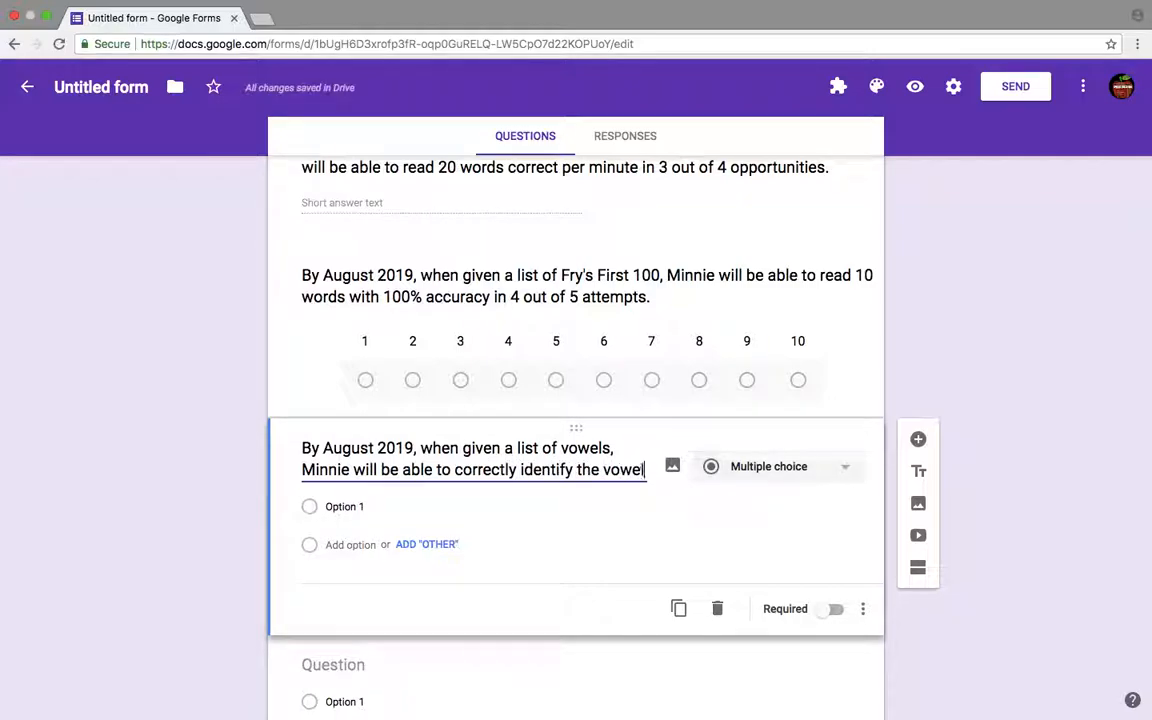
- Complete the question with 'able to correctly identify the vowels with 100% accuracy.'
type("th 100% accuracy.")
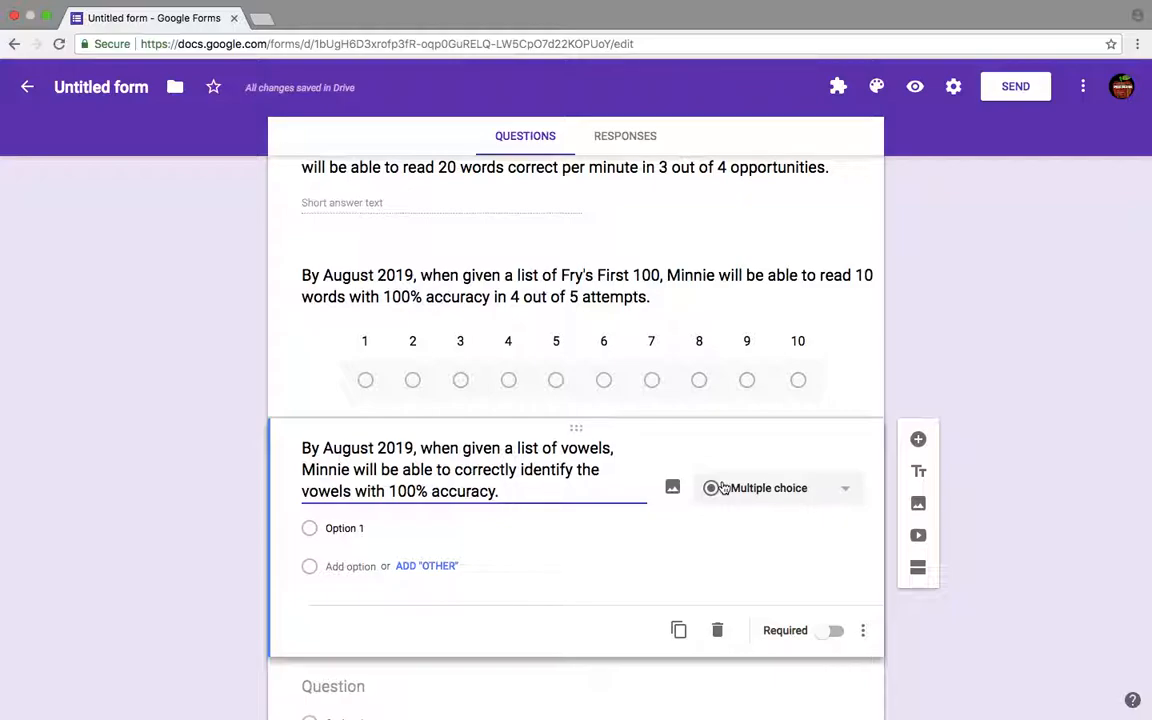
- Change the vowels question to Checkboxes and add the options A, E, I, O and U
left_click(724, 487)
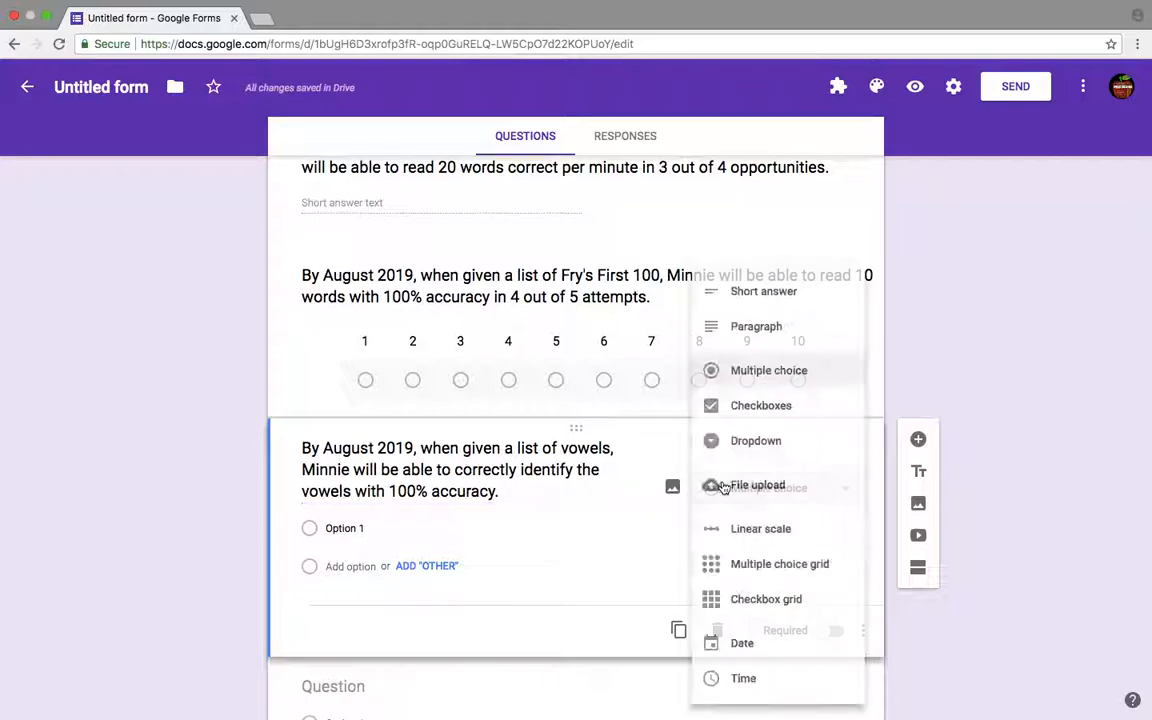
left_click(751, 406)
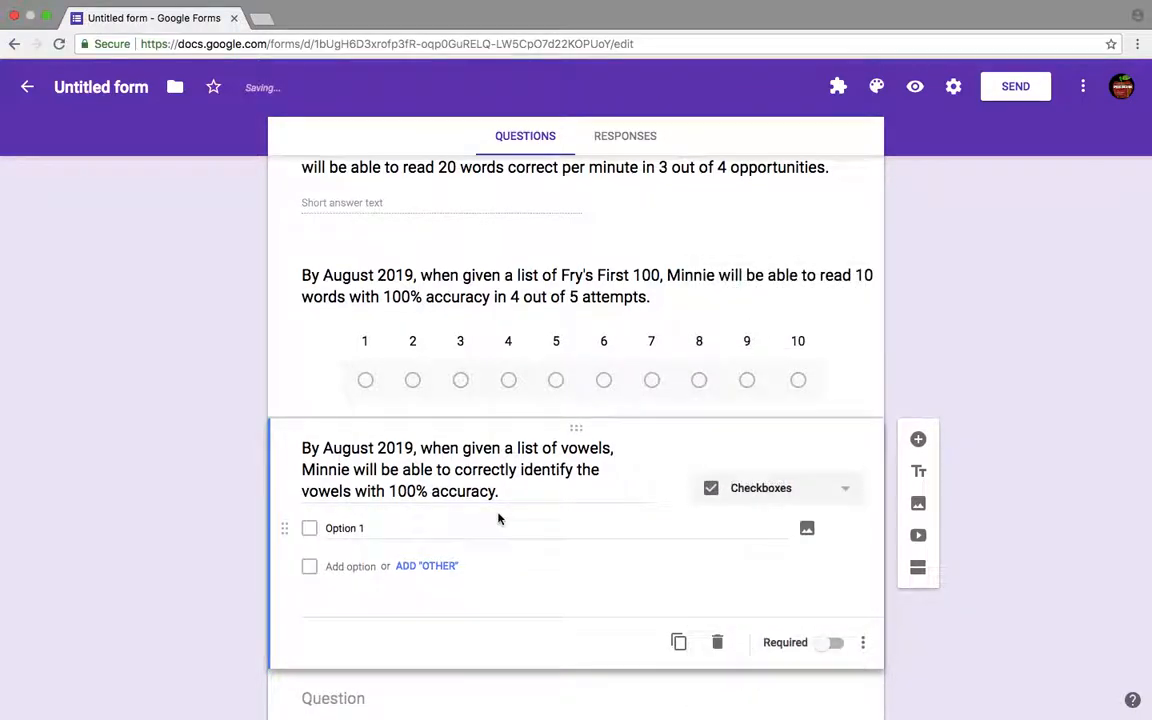
left_click(389, 530)
type("A")
key("Return")
type("E")
key("Return")
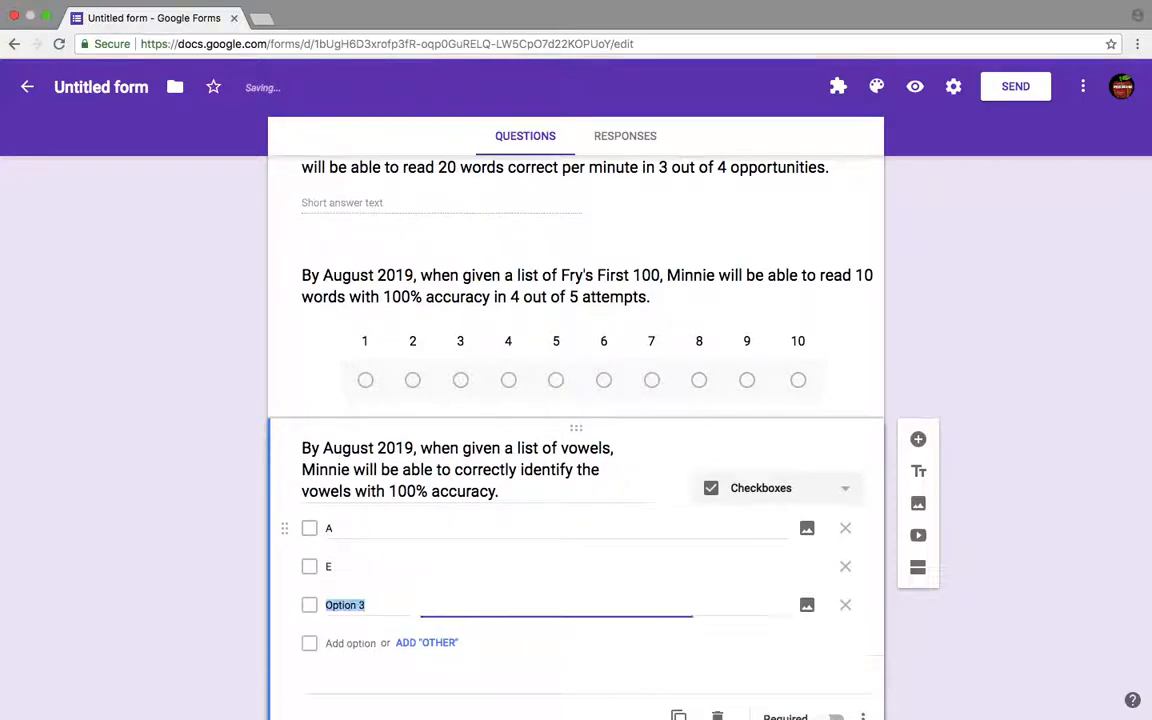
type("I")
key("Return")
type("O")
key("Return")
type("U")
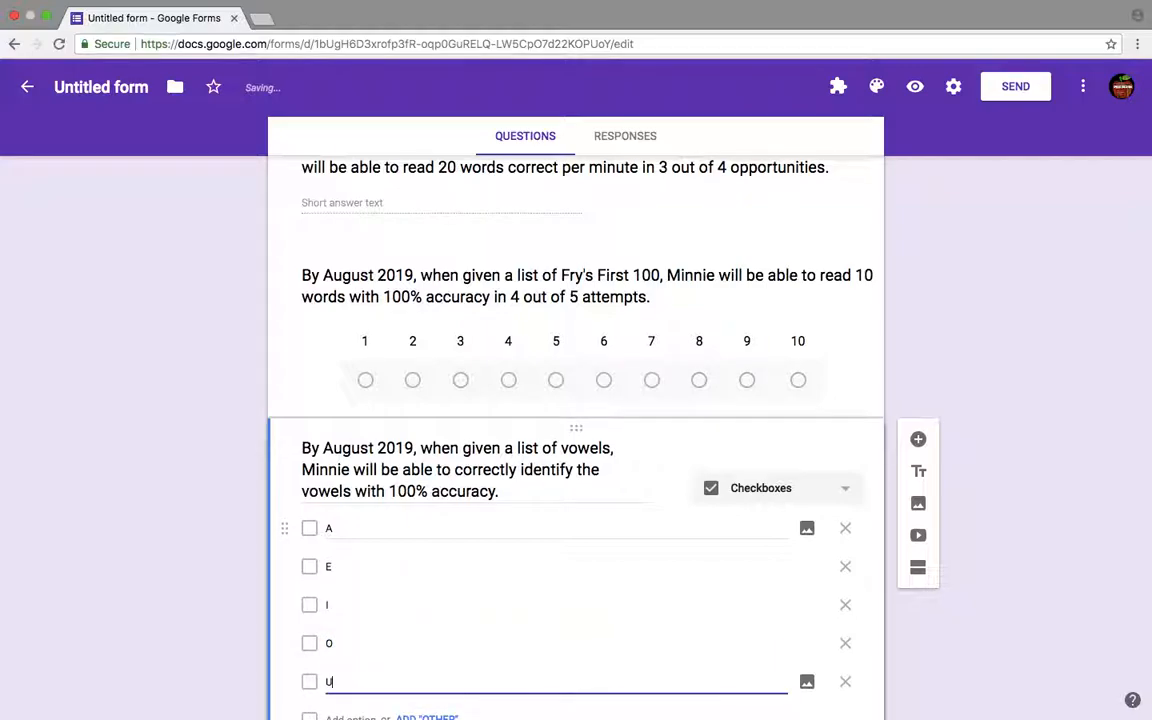
- Change the form's theme colour to the pink swatch
scroll(326, 442, "down", 1)
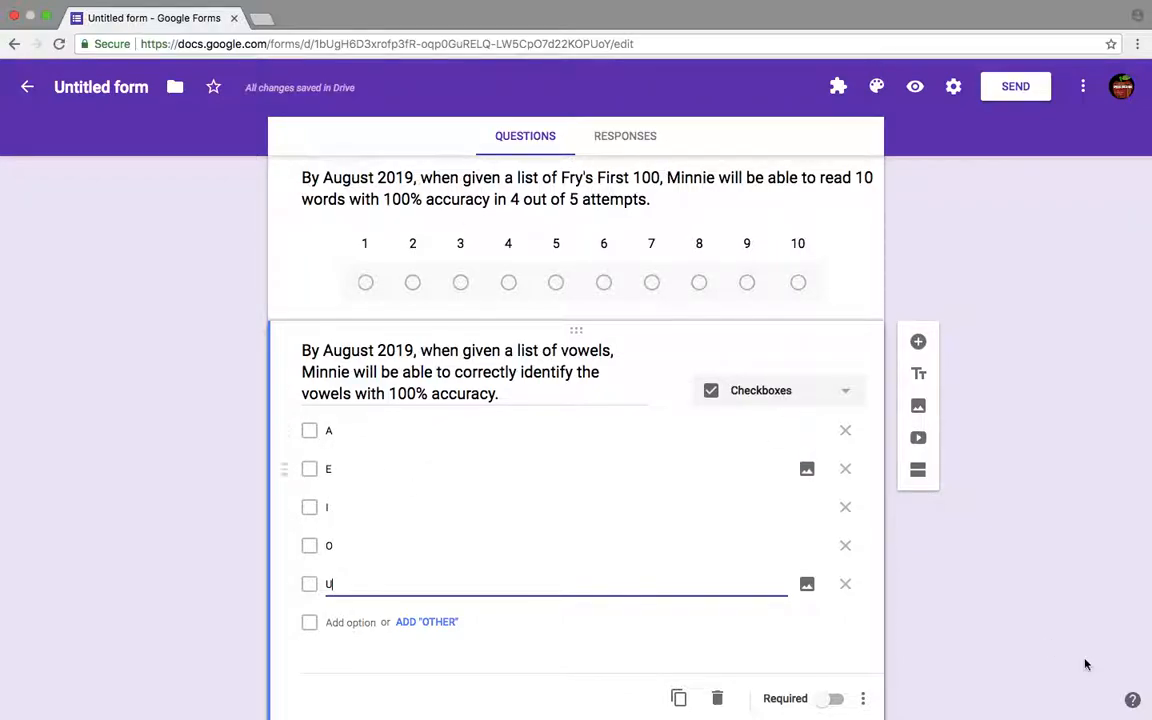
left_click(1043, 600)
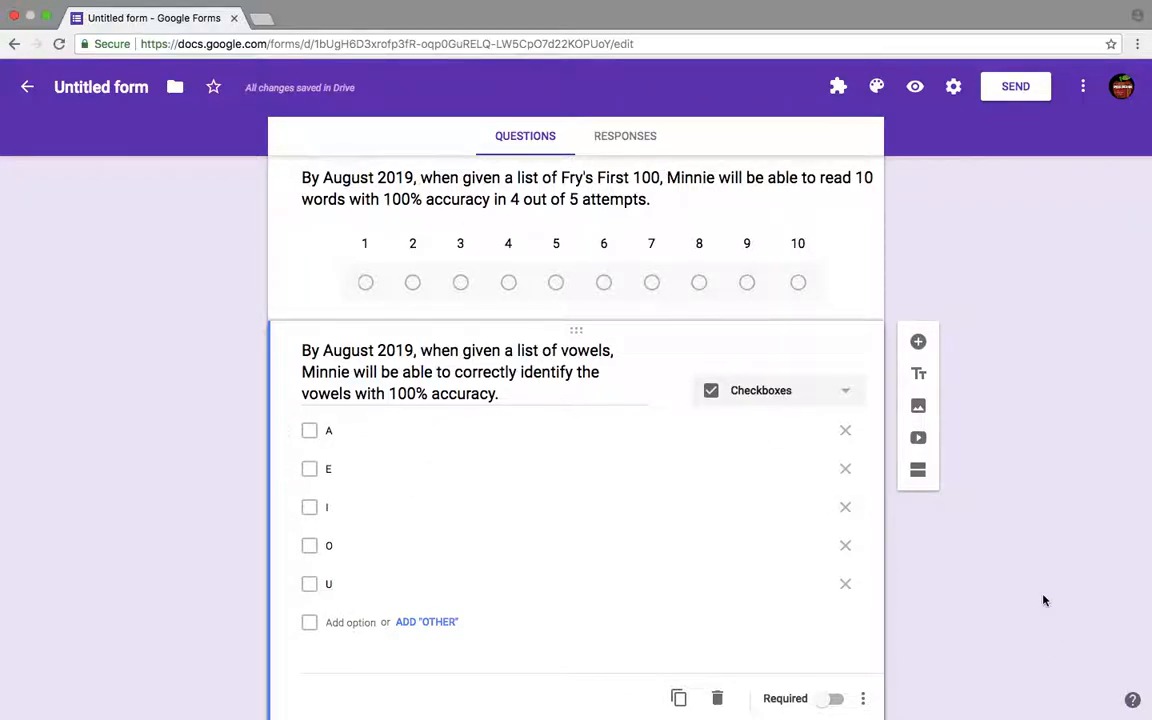
scroll(1043, 600, "down", 2)
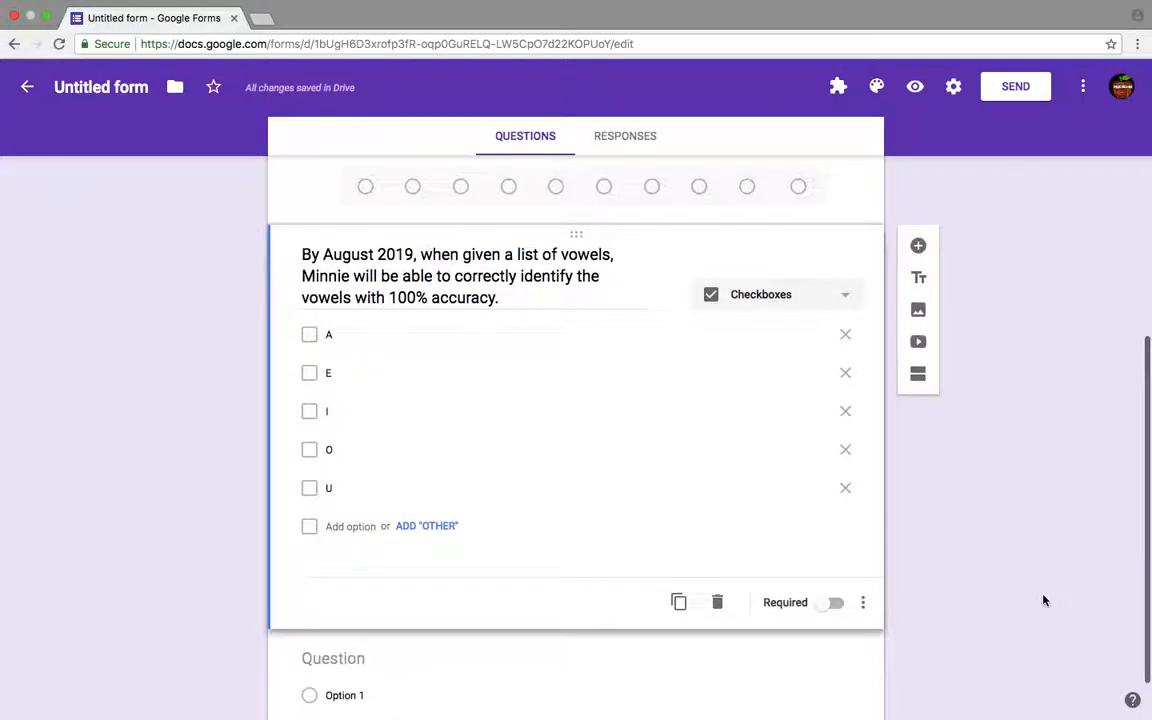
scroll(1043, 600, "up", 10)
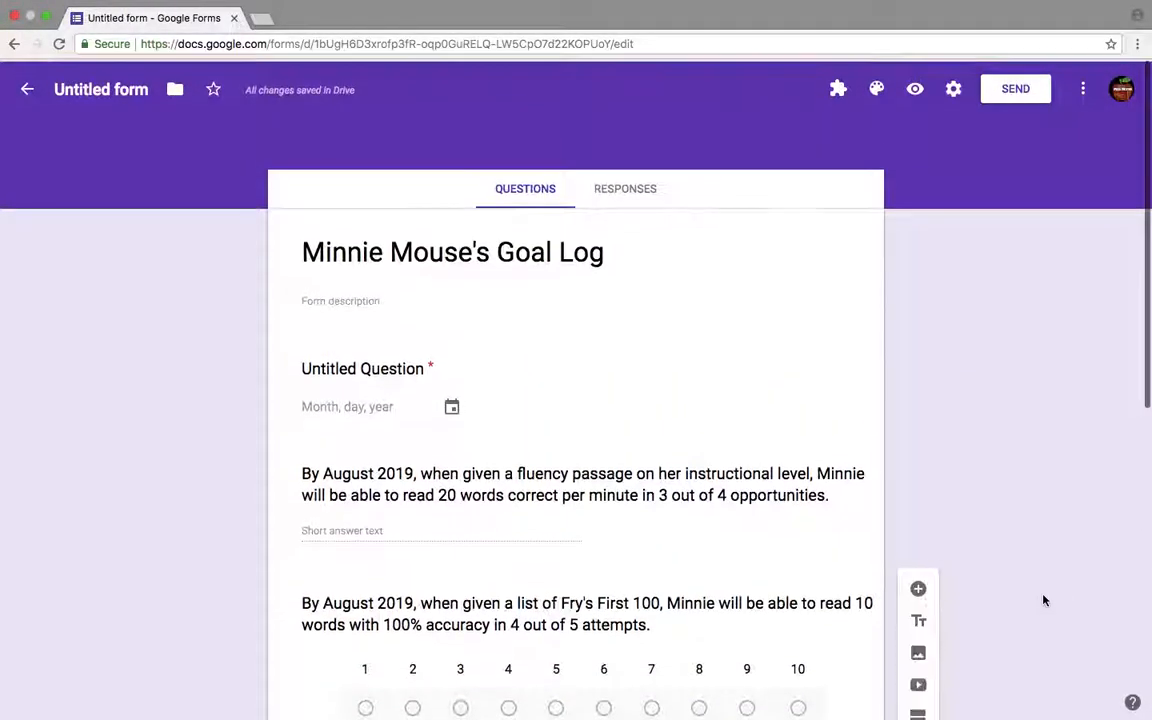
left_click(879, 90)
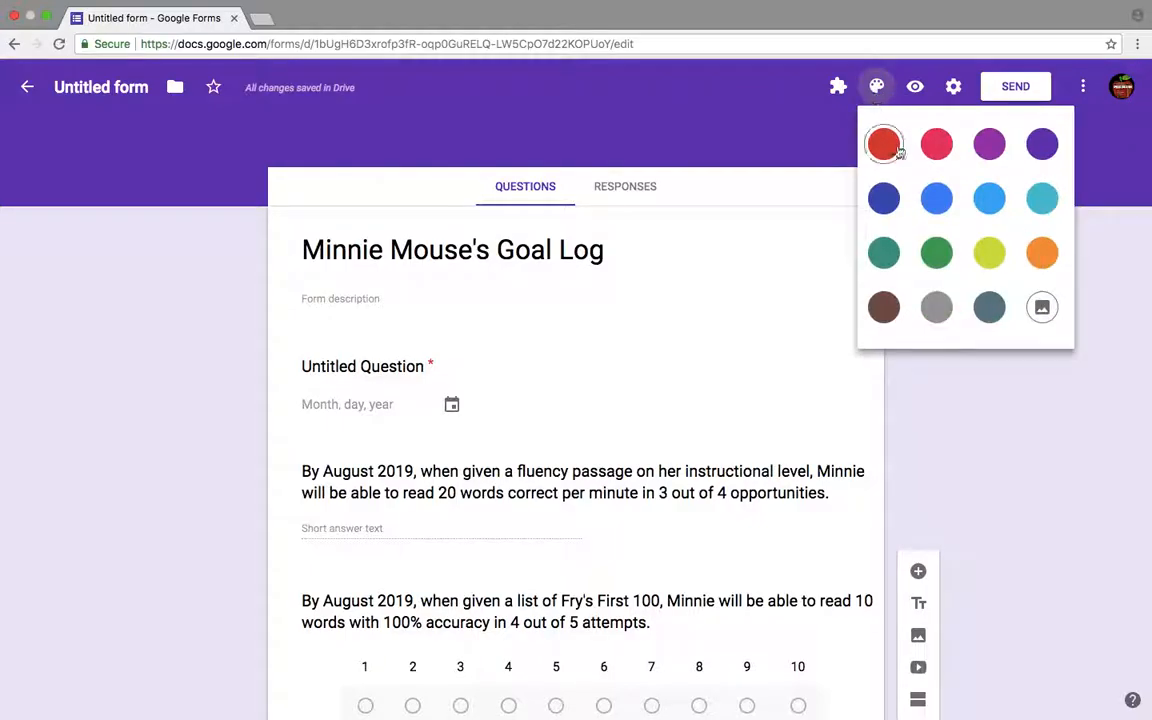
left_click(952, 137)
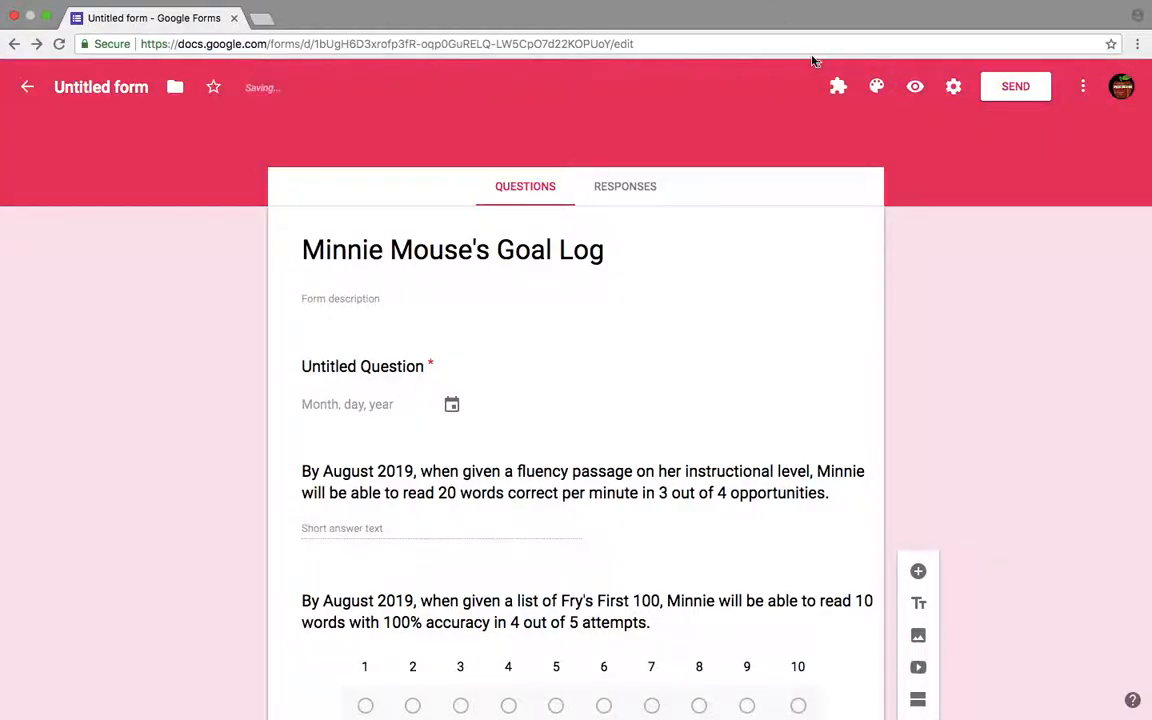
left_click(837, 88)
left_click(837, 86)
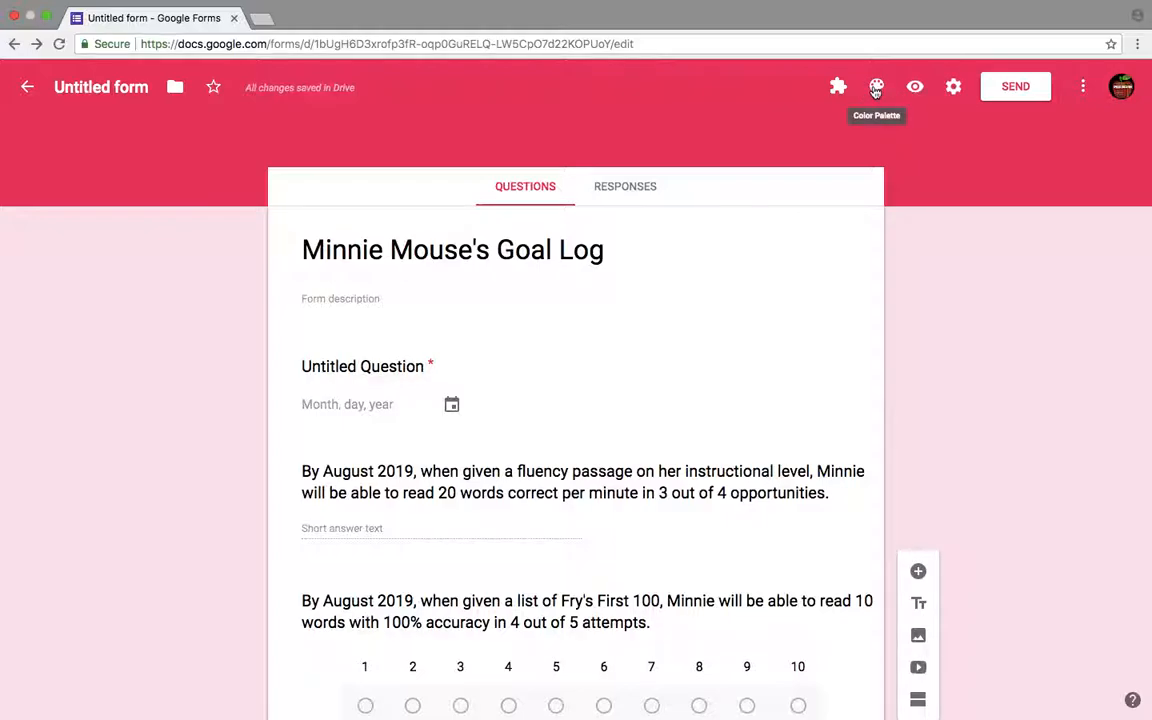
left_click(876, 90)
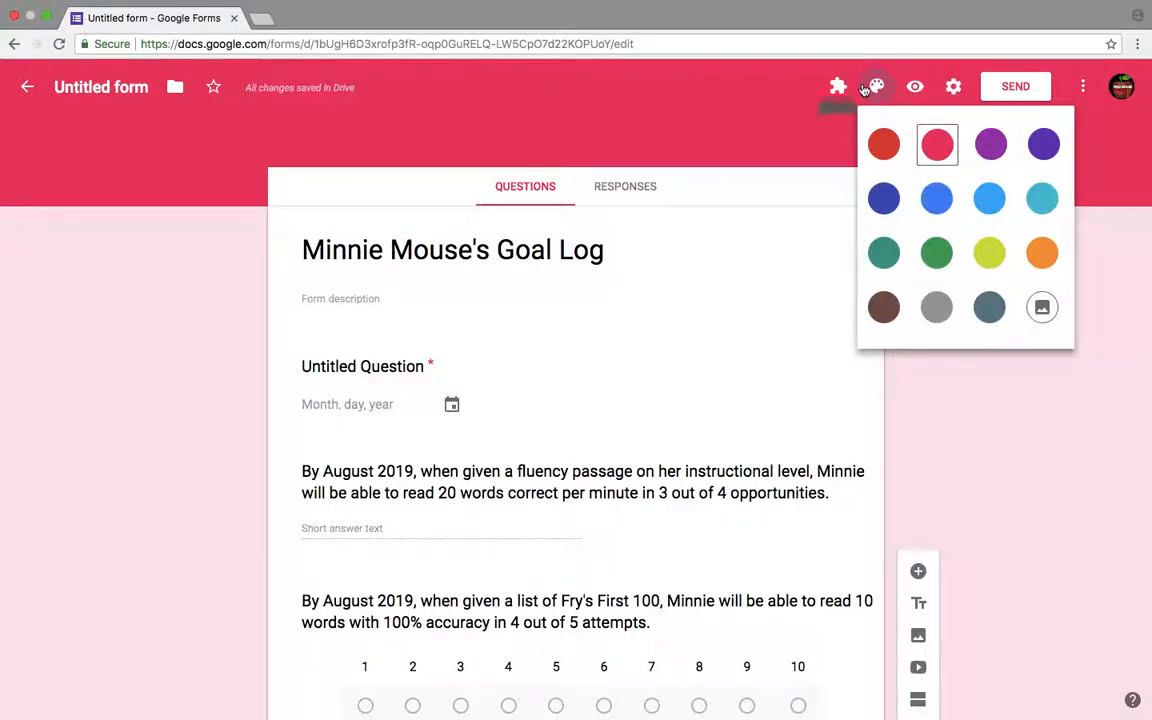
left_click(893, 95)
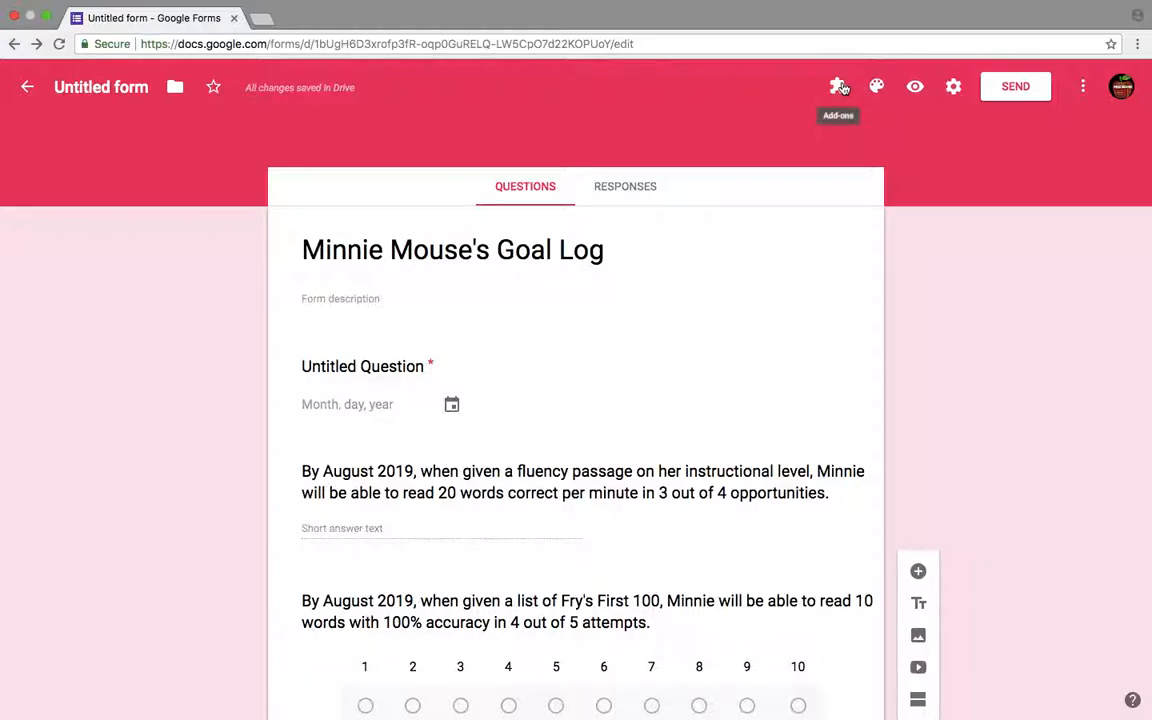
left_click(840, 87)
left_click(842, 88)
mouse_move(666, 6)
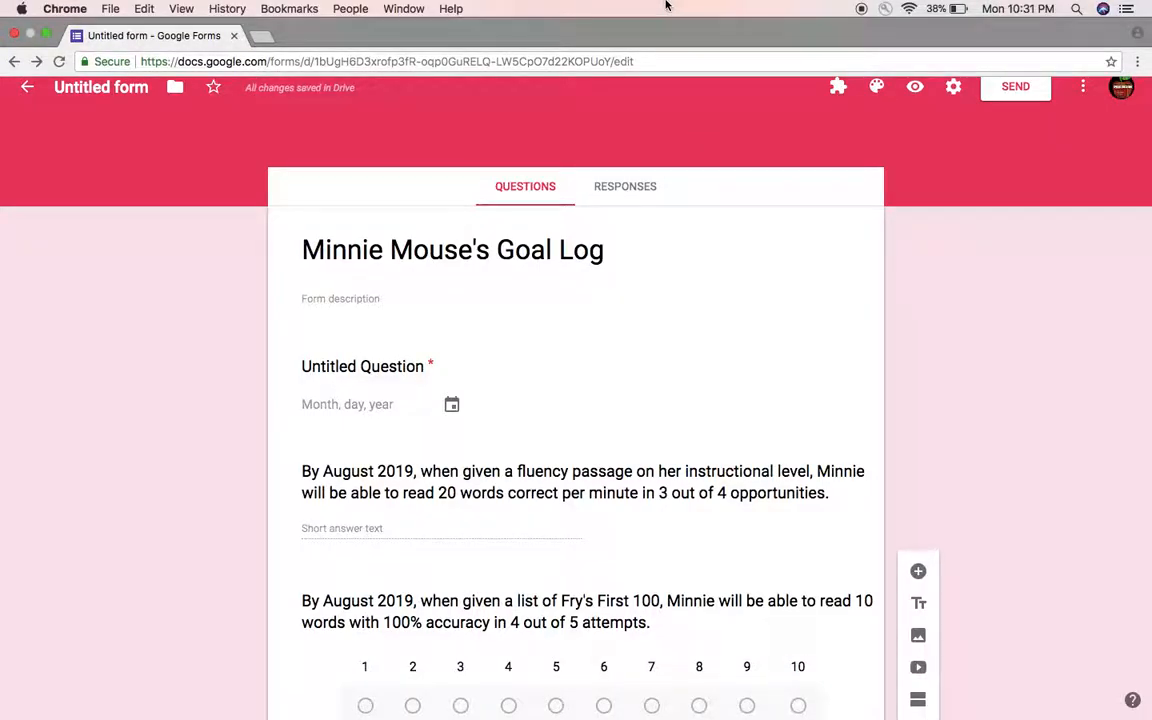
- Preview the form and pick 08/06/2018 in the required date question
left_click(917, 88)
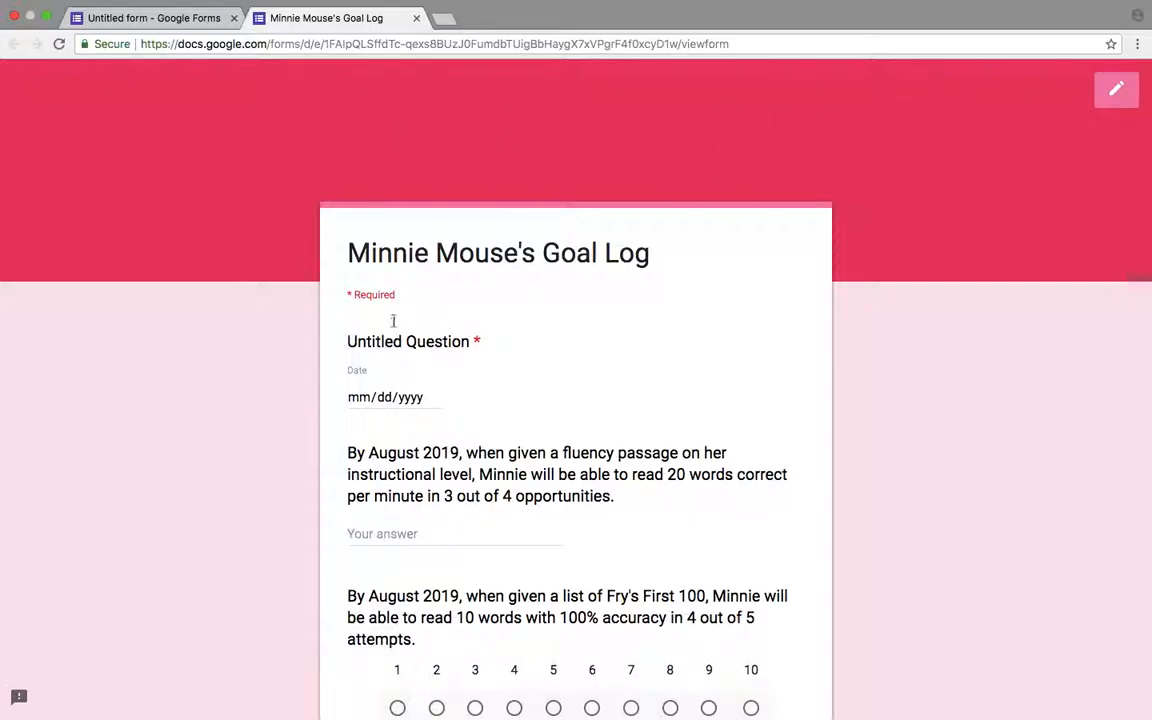
left_click(435, 398)
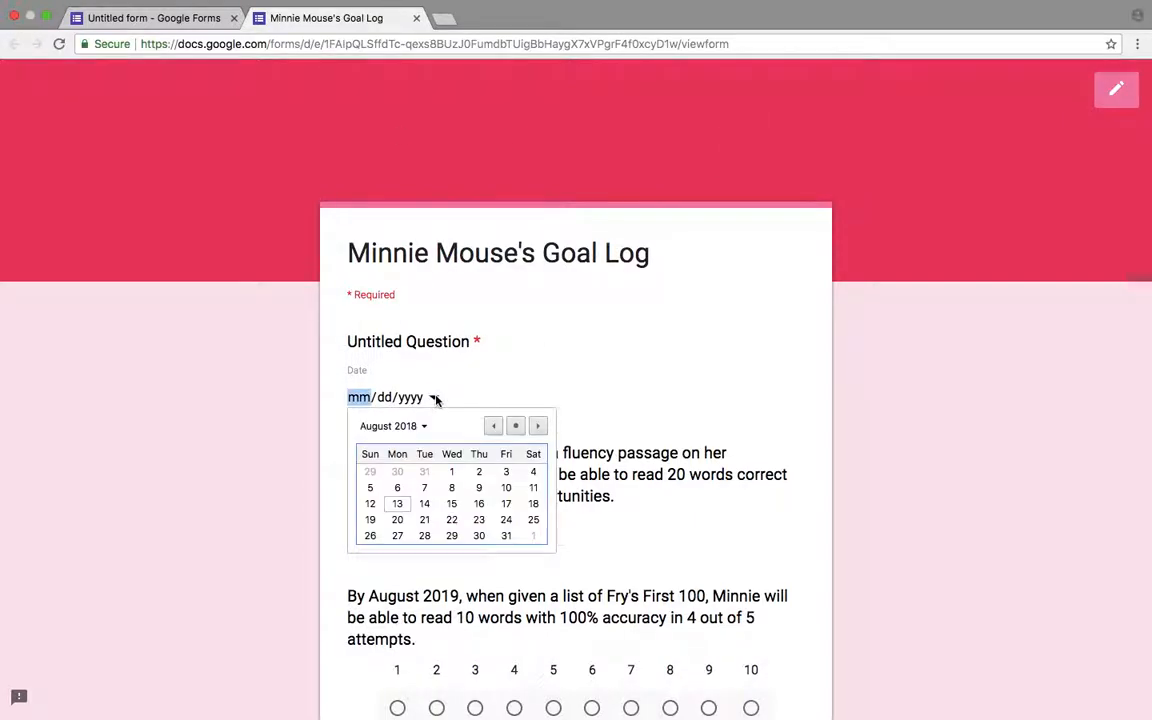
left_click(397, 488)
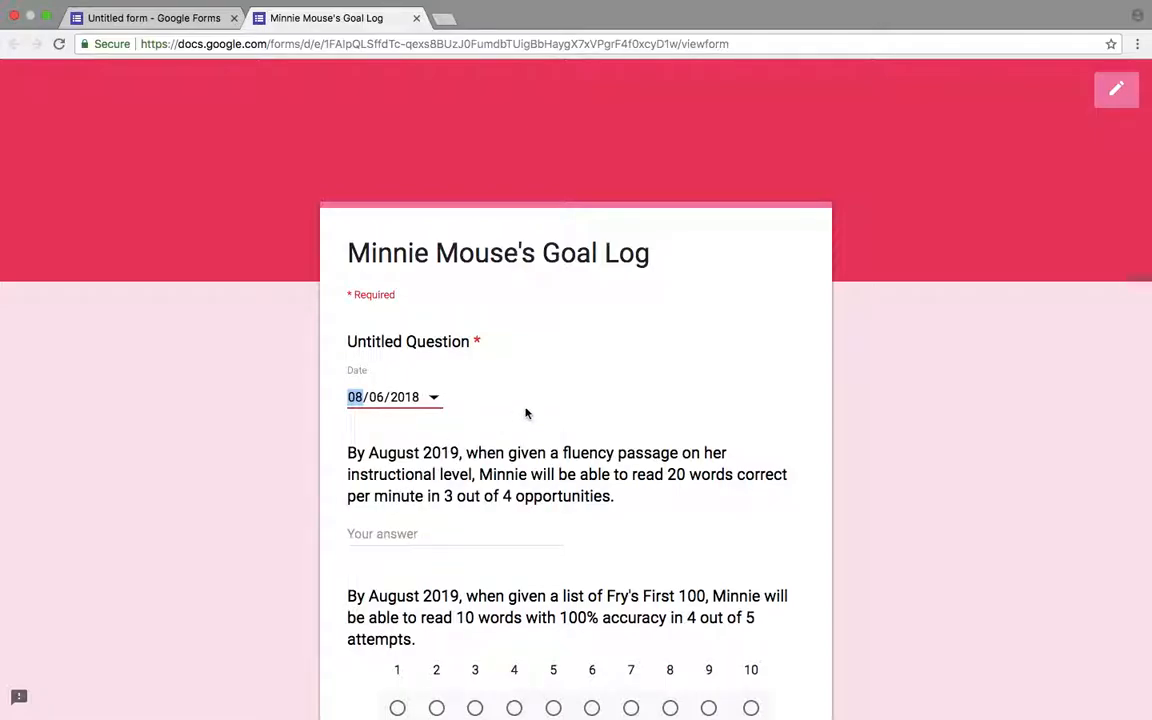
- Answer 8 for the fluency question and choose 3 on the Fry's First 100 scale
scroll(525, 411, "down", 2)
left_click(452, 428)
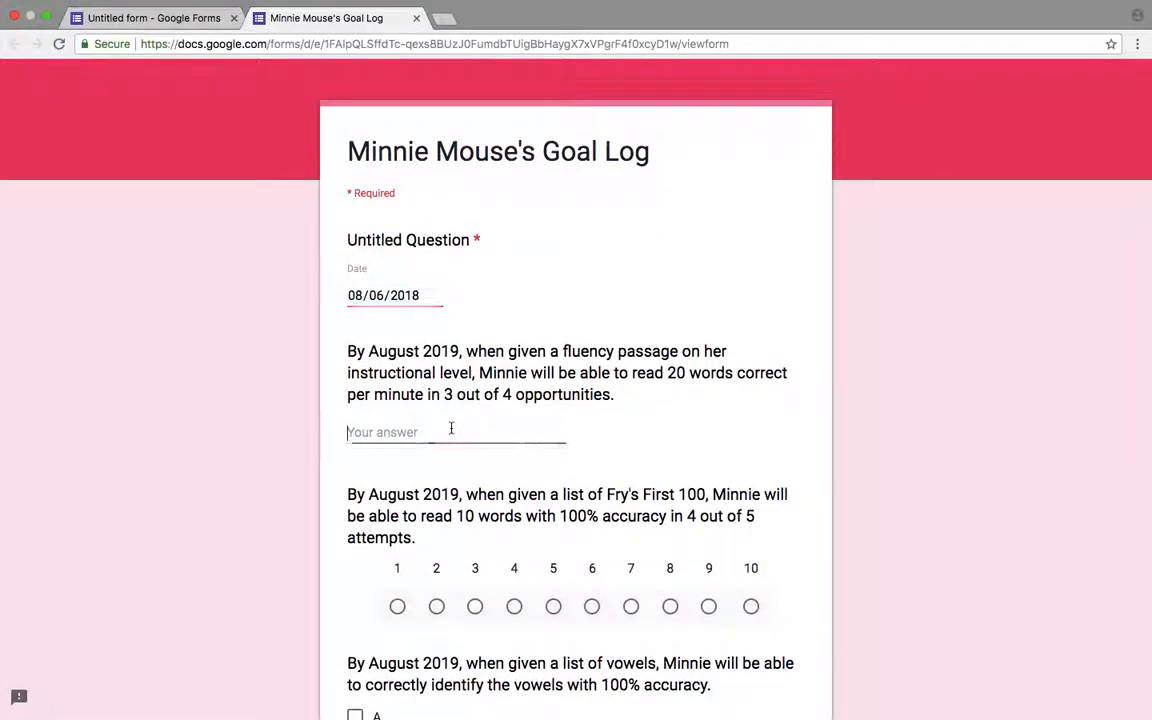
type("8")
scroll(494, 348, "down", 3)
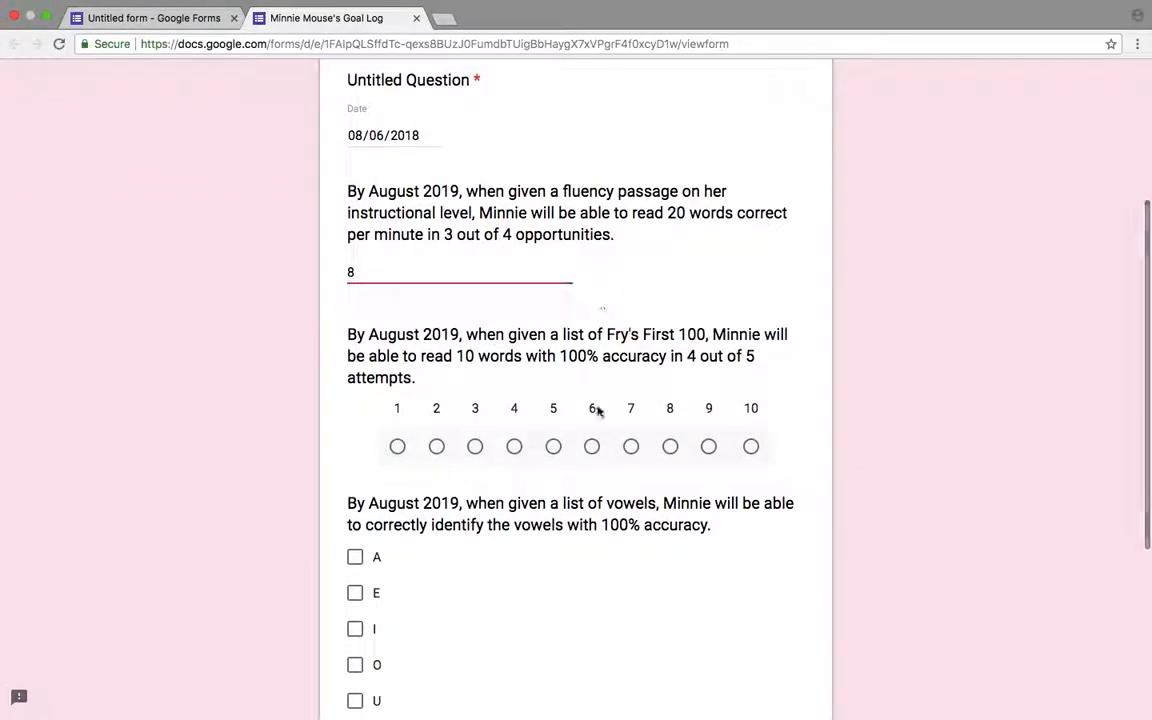
left_click(475, 446)
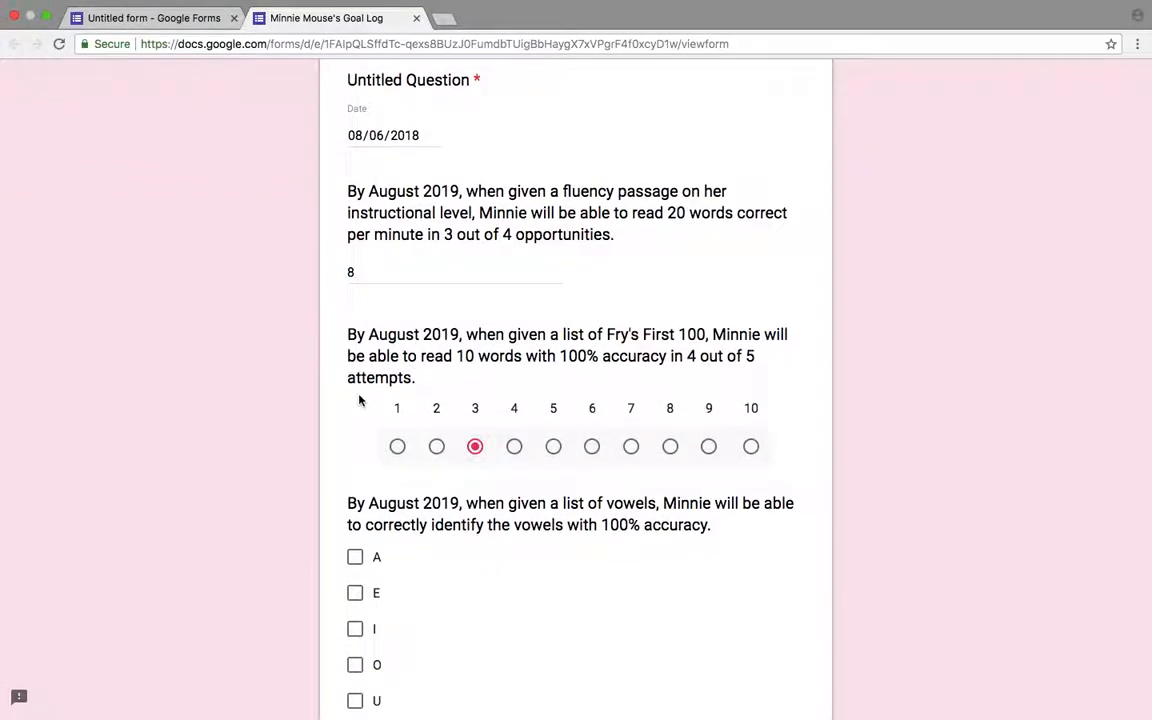
- Check E and O for the vowels question and submit the test response
scroll(357, 398, "down", 4)
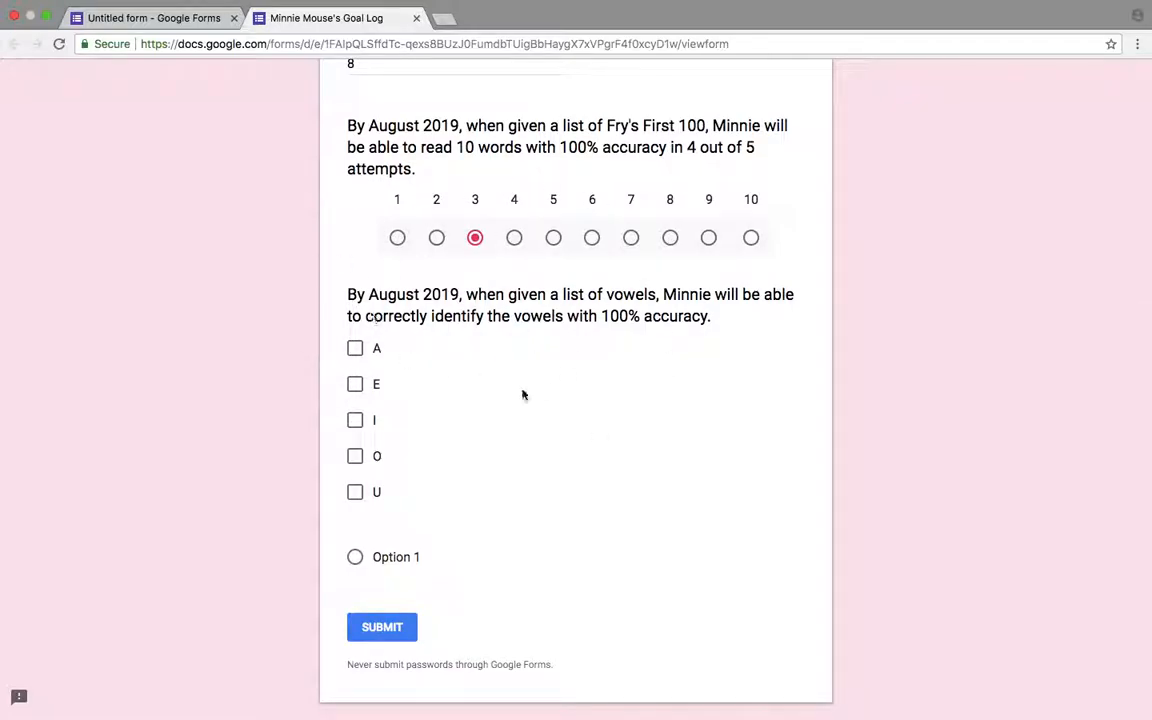
left_click(355, 384)
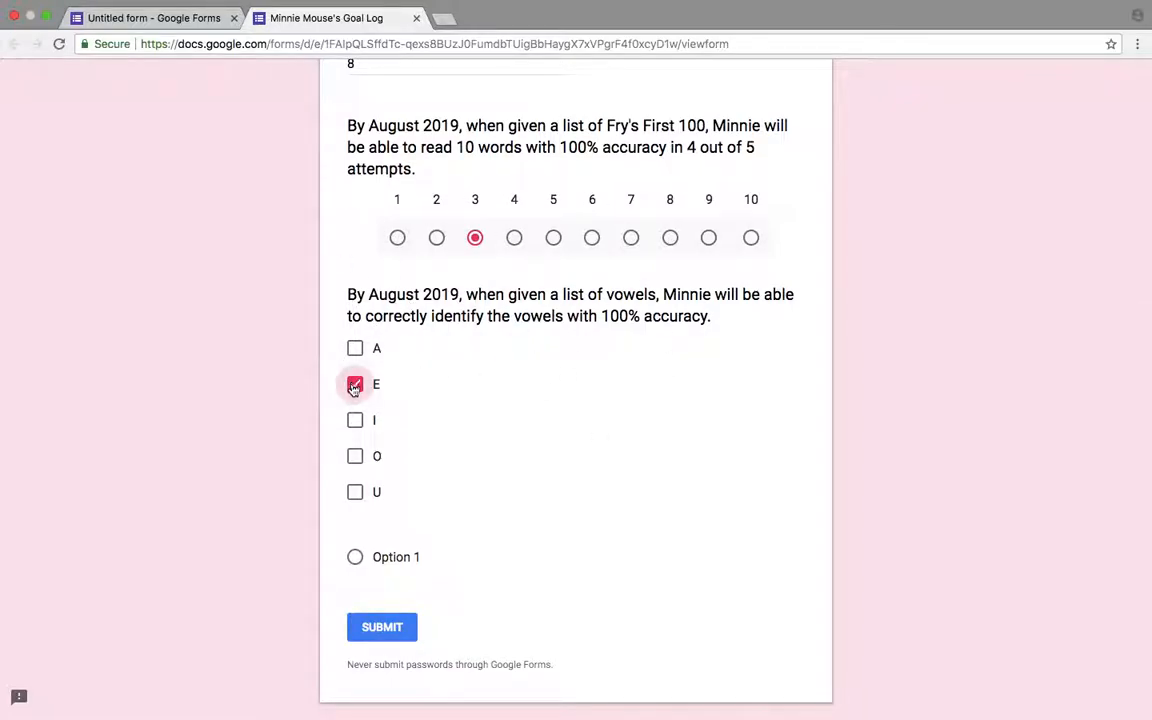
left_click(355, 456)
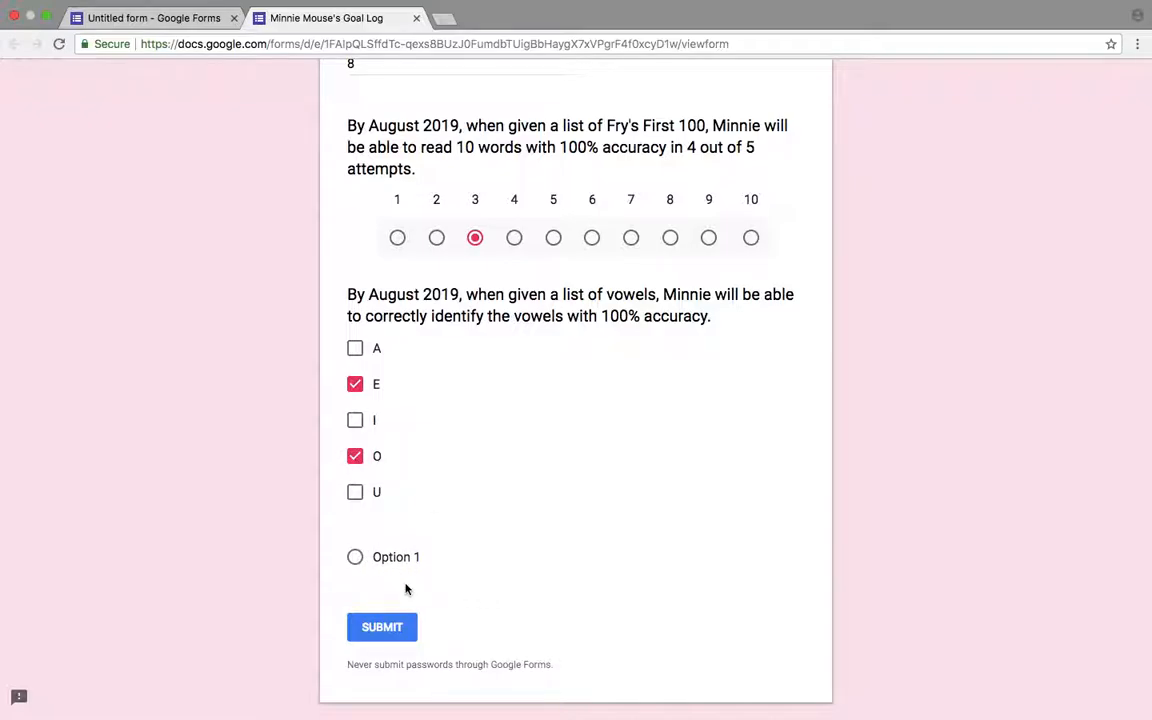
left_click(374, 628)
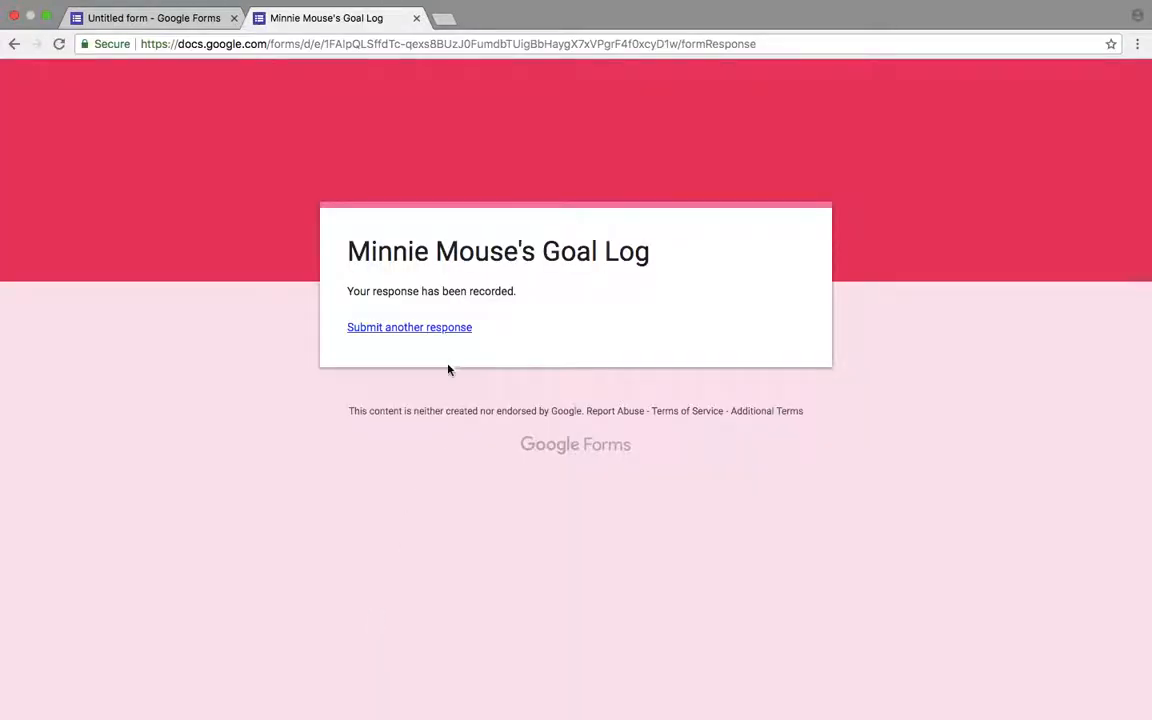
- Start another test response and pick 08/08/2018 in the required date question
left_click(450, 329)
scroll(540, 350, "down", 2)
left_click(428, 212)
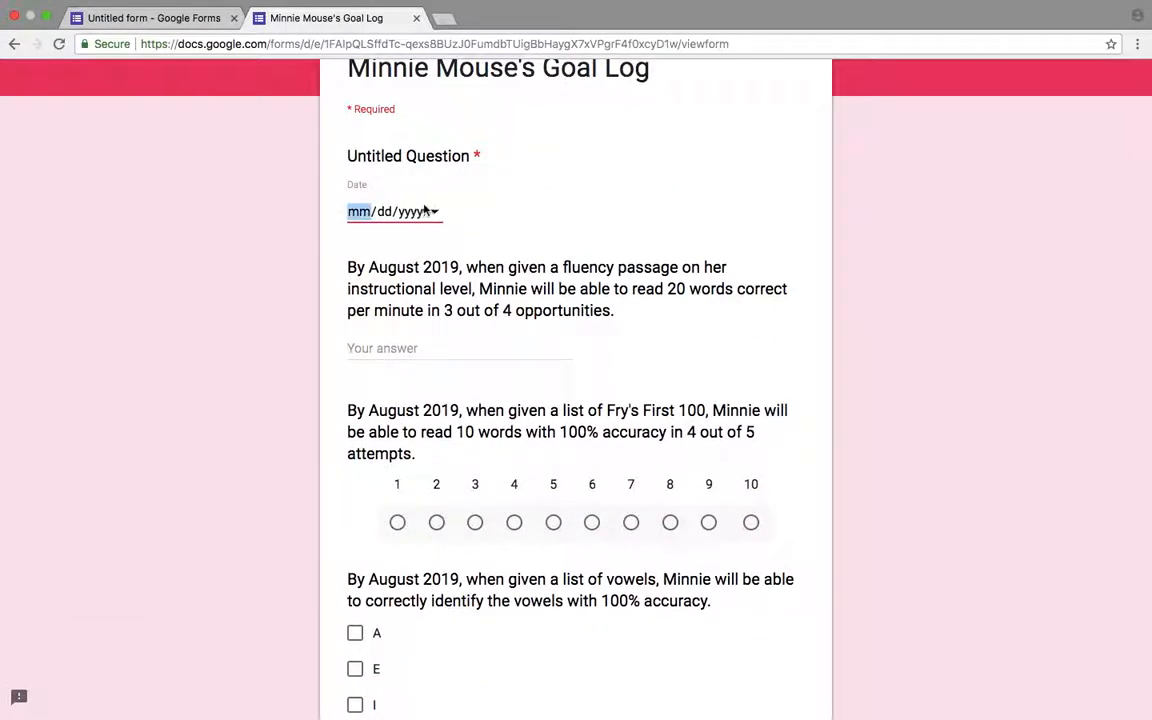
left_click(431, 211)
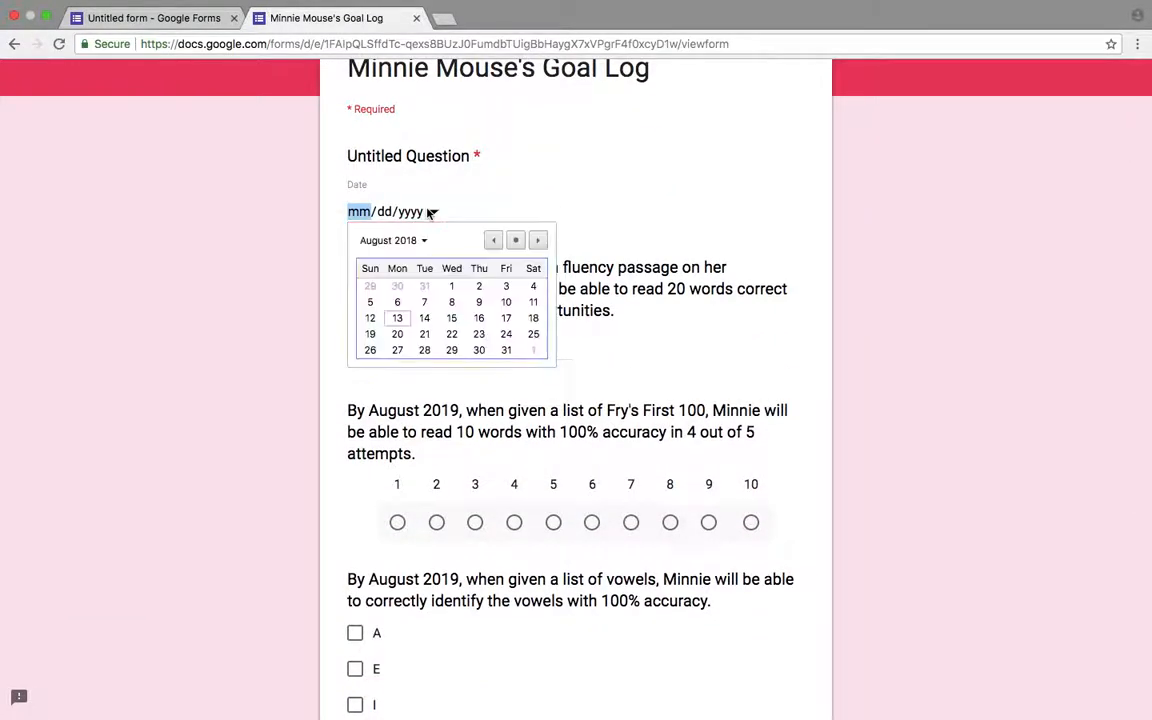
left_click(451, 302)
- Answer 8 for the fluency question and choose 2 on the Fry's First 100 scale
left_click(357, 347)
type("8")
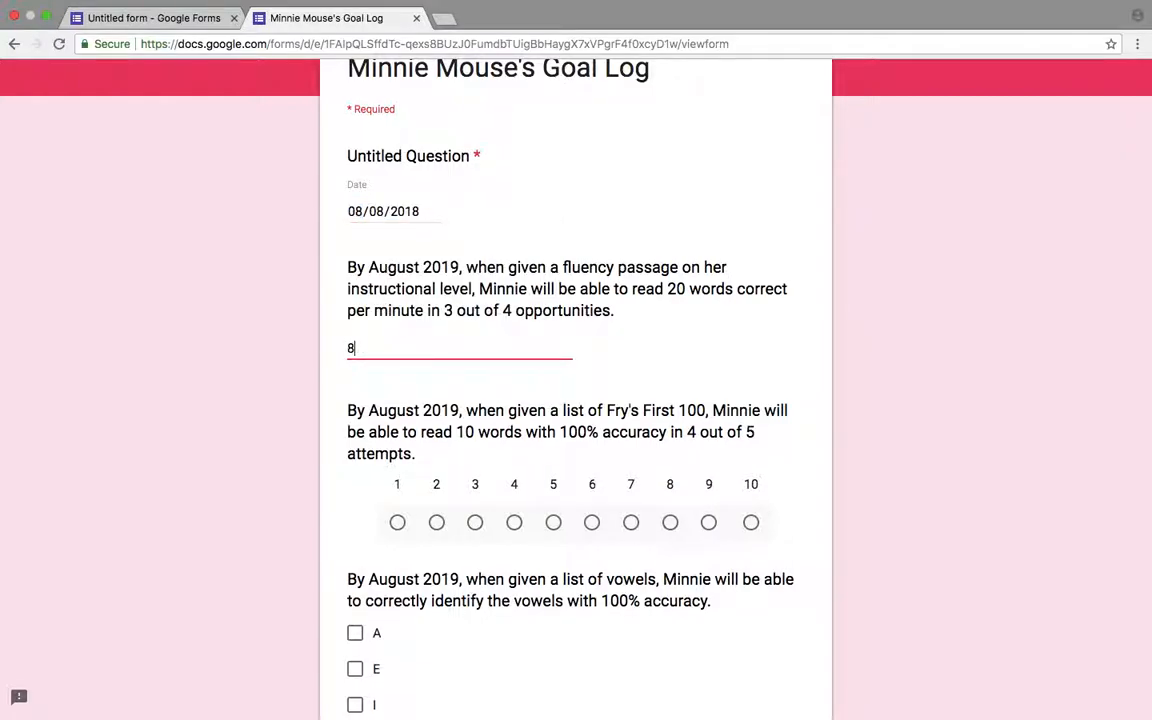
left_click(633, 524)
scroll(483, 499, "down", 3)
left_click(437, 395)
- Check A and O for the vowels question and submit the test response
left_click(354, 500)
left_click(355, 609)
scroll(512, 581, "down", 5)
left_click(405, 530)
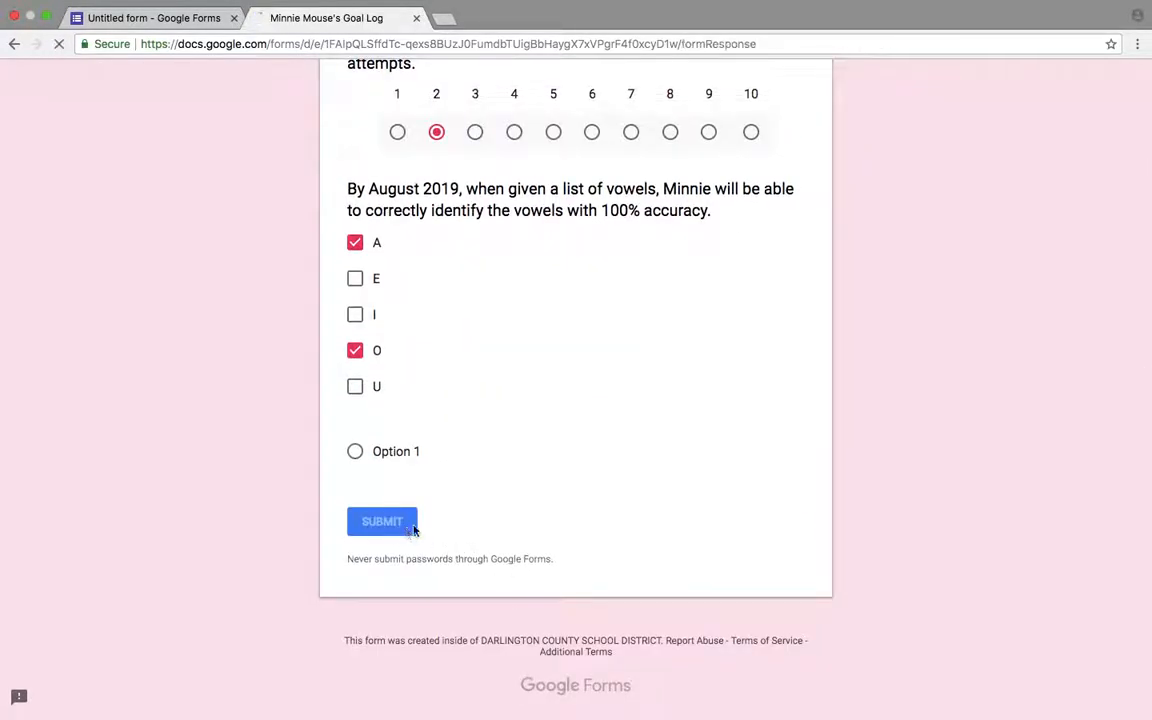
- Start a third test response and pick 08/13/2018 in the required date question
left_click(456, 331)
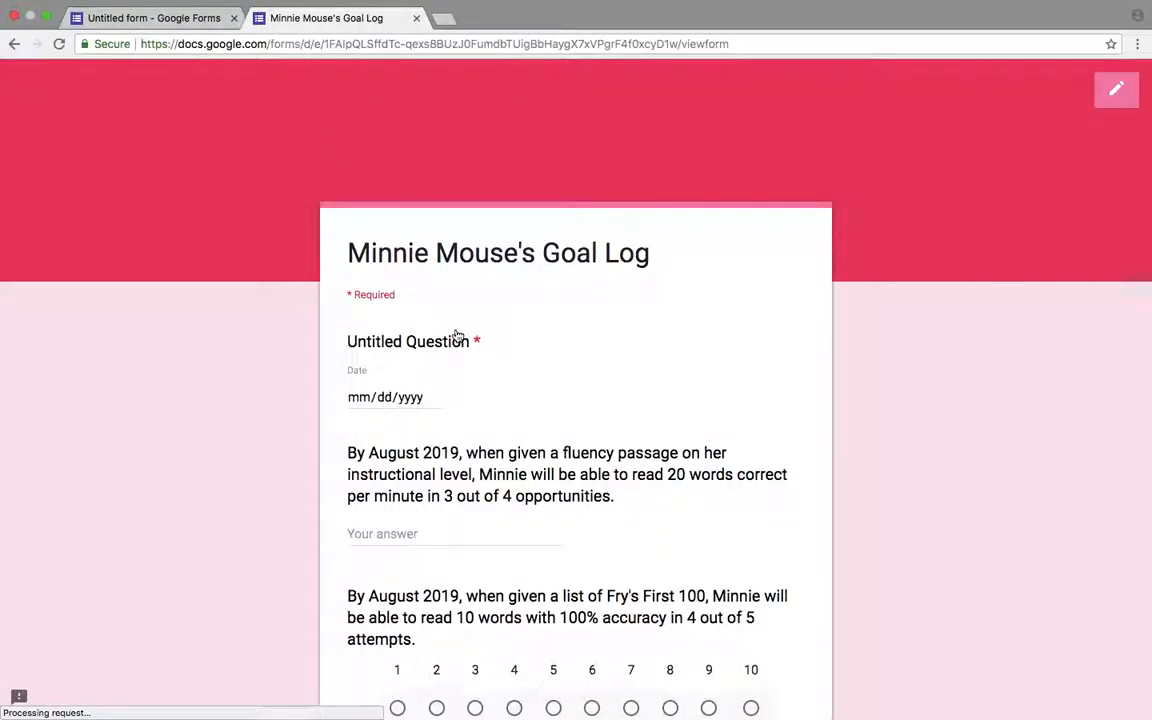
left_click(433, 400)
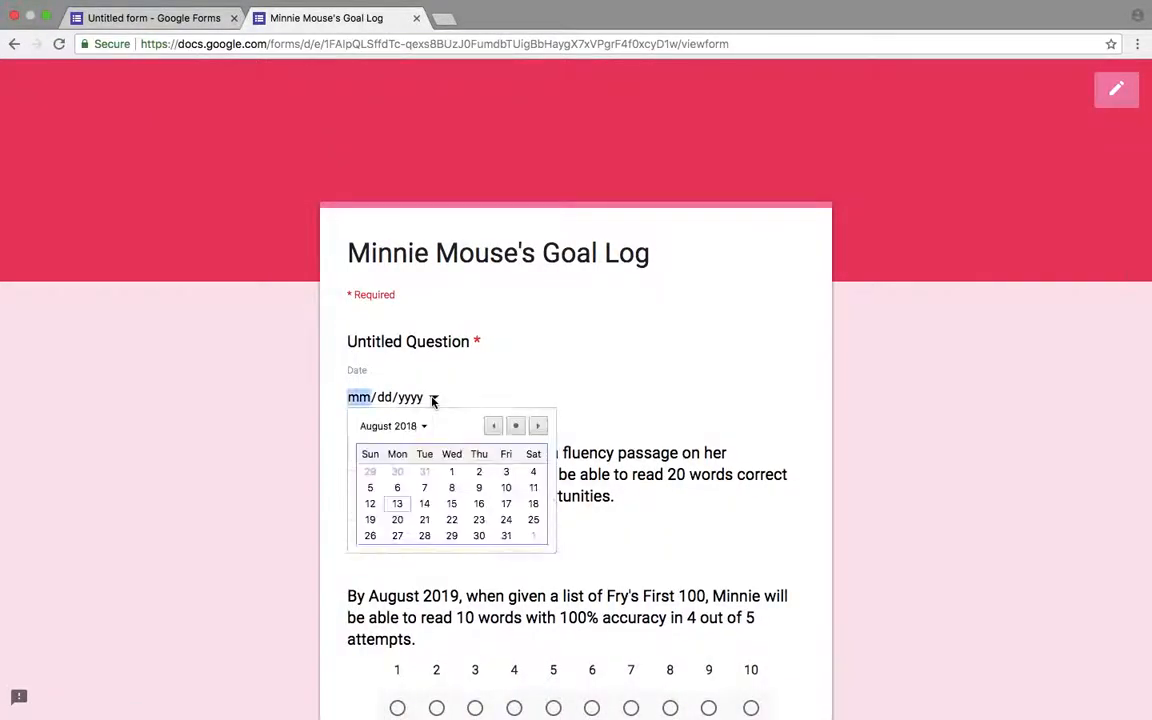
left_click(397, 504)
- Answer 6 for the fluency question and choose 4 on the Fry's First 100 scale
scroll(473, 442, "down", 3)
left_click(495, 370)
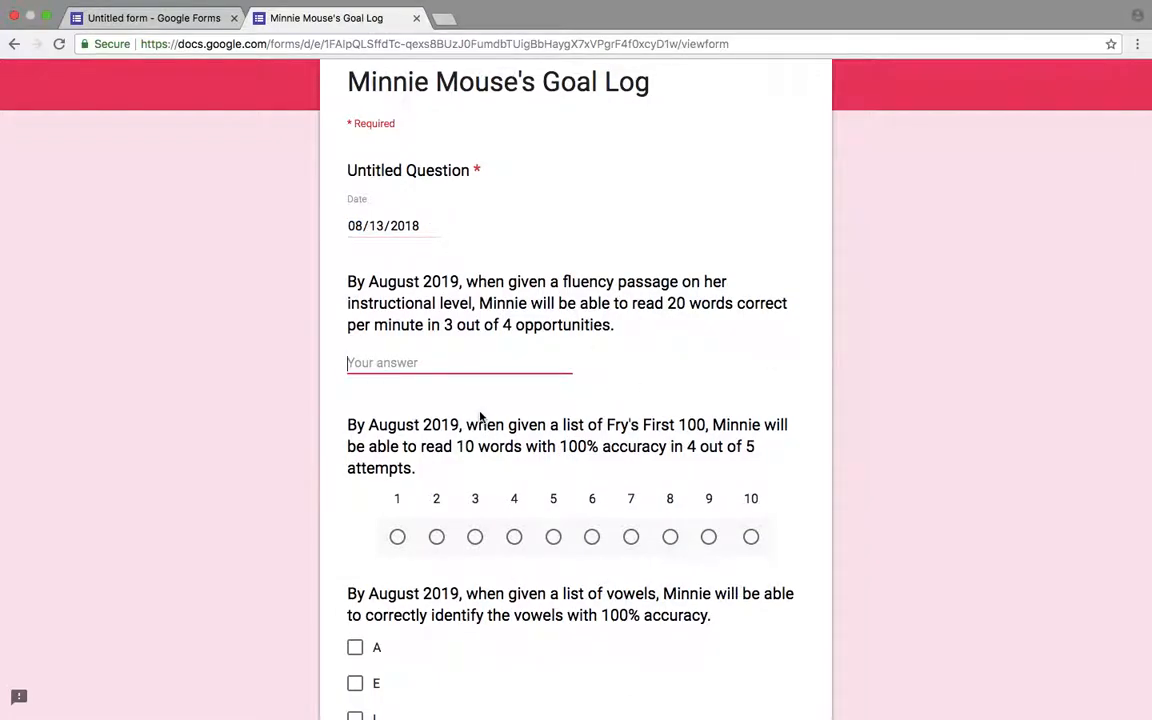
type("6")
scroll(506, 548, "down", 2)
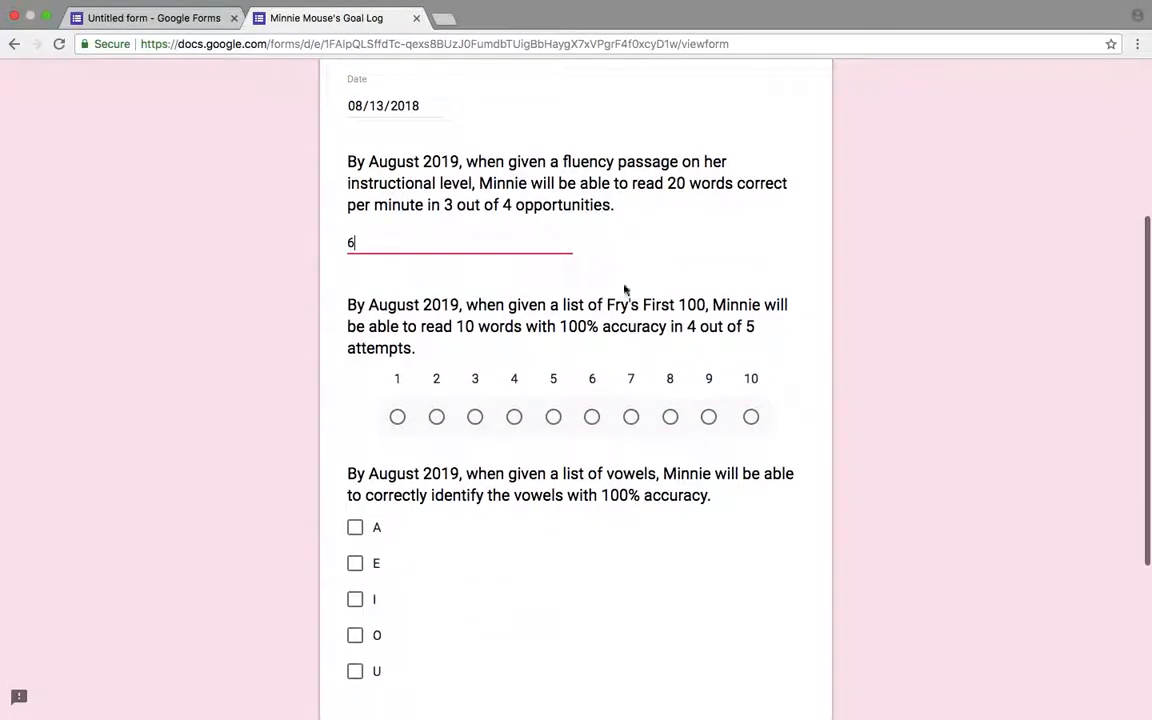
left_click(514, 416)
- Check A, E and O for the vowels question and submit the test response
left_click(357, 529)
left_click(362, 564)
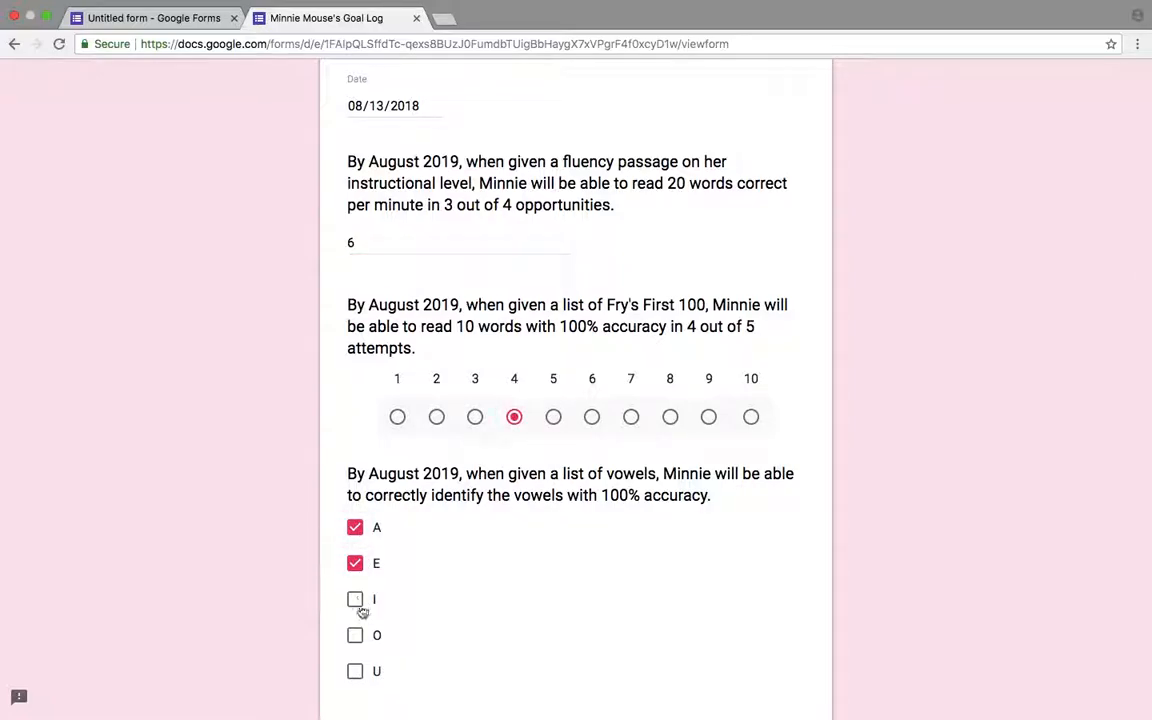
left_click(357, 634)
scroll(568, 546, "down", 5)
left_click(405, 522)
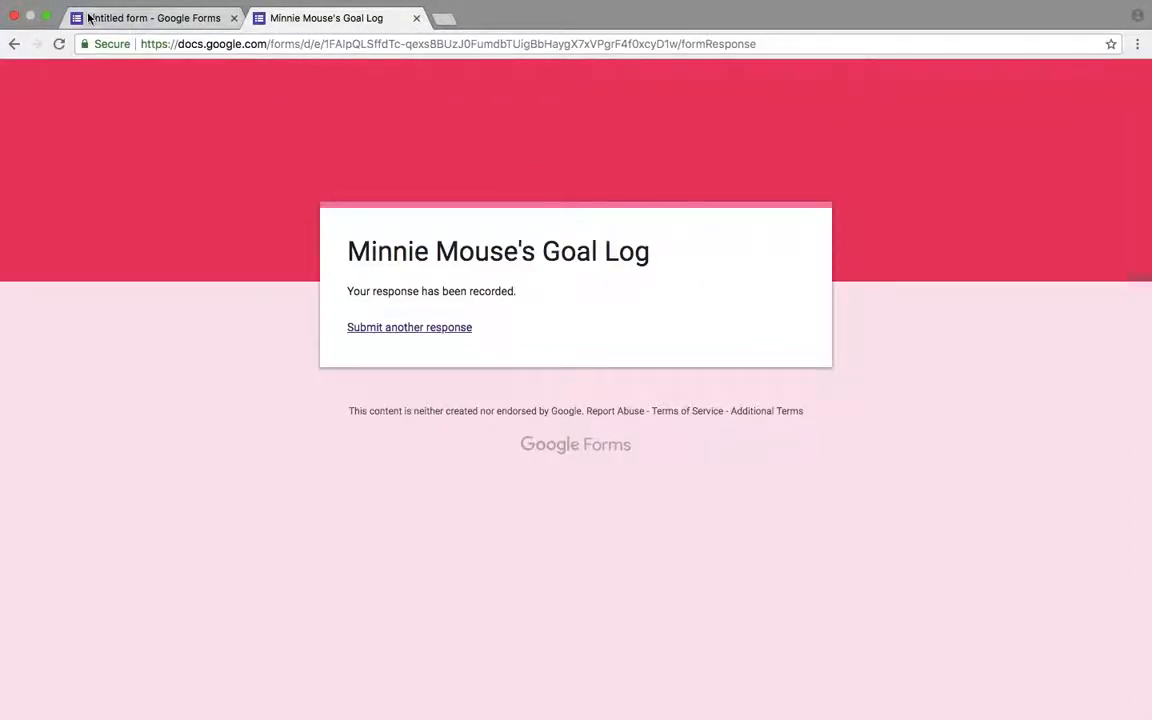
- Switch back to the form editor and review the response summary charts for each question
left_click(157, 17)
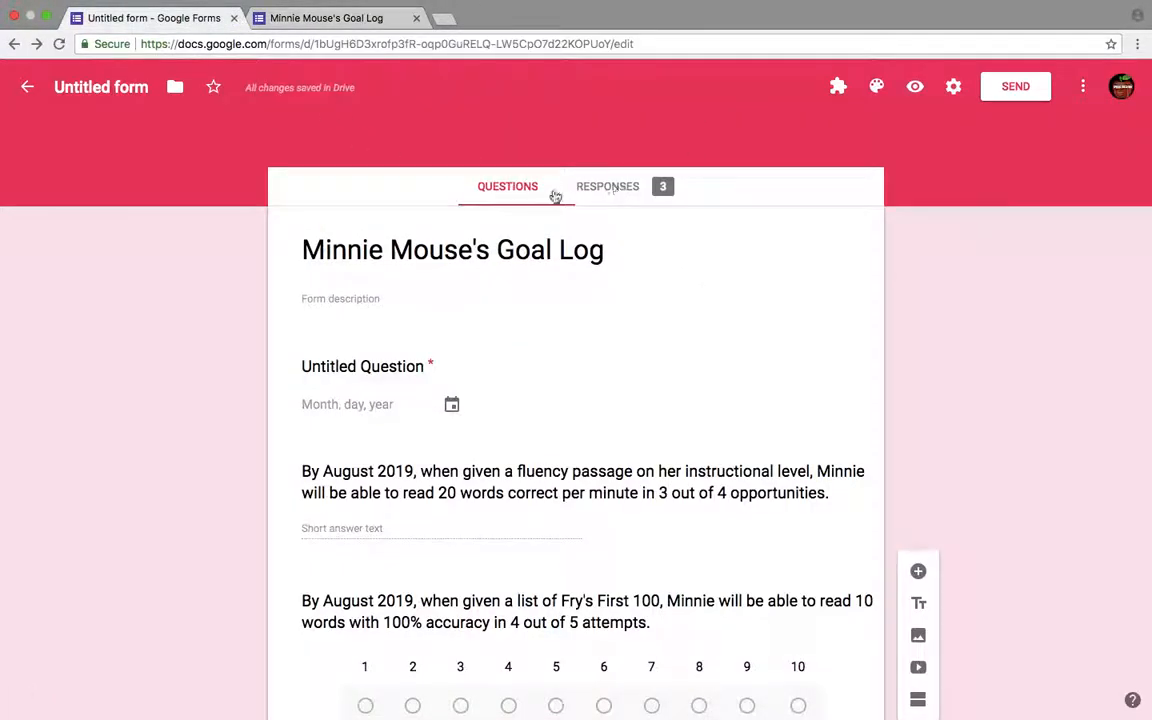
left_click(648, 190)
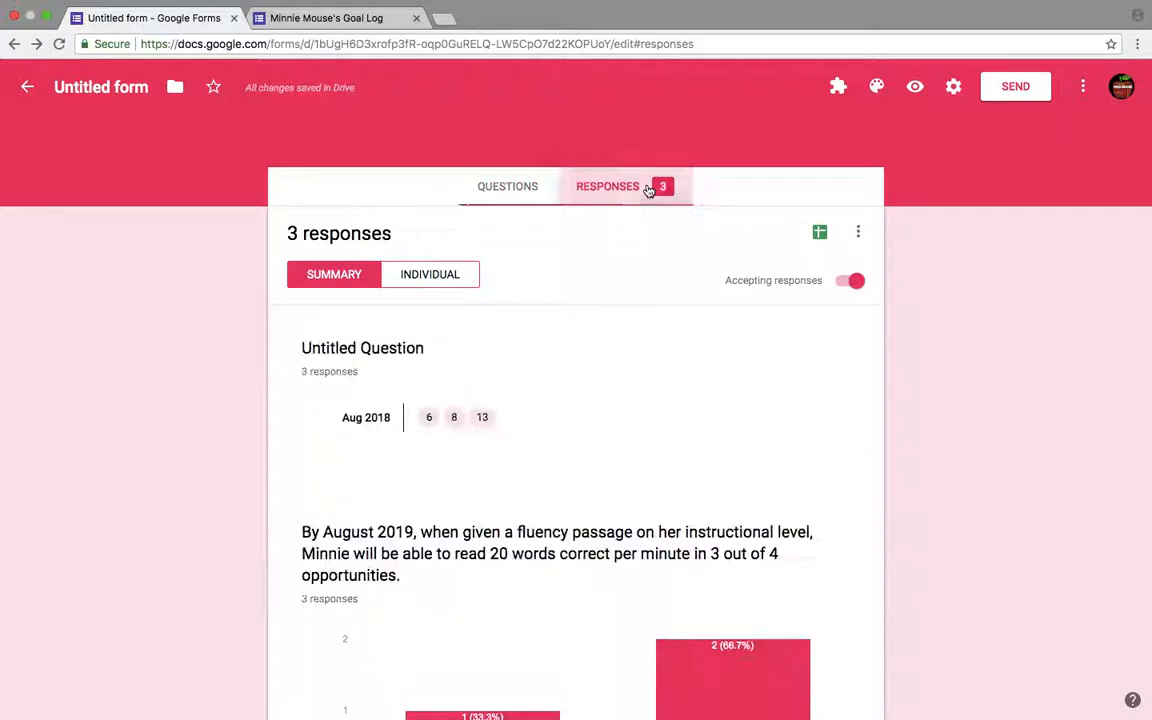
scroll(300, 352, "down", 3)
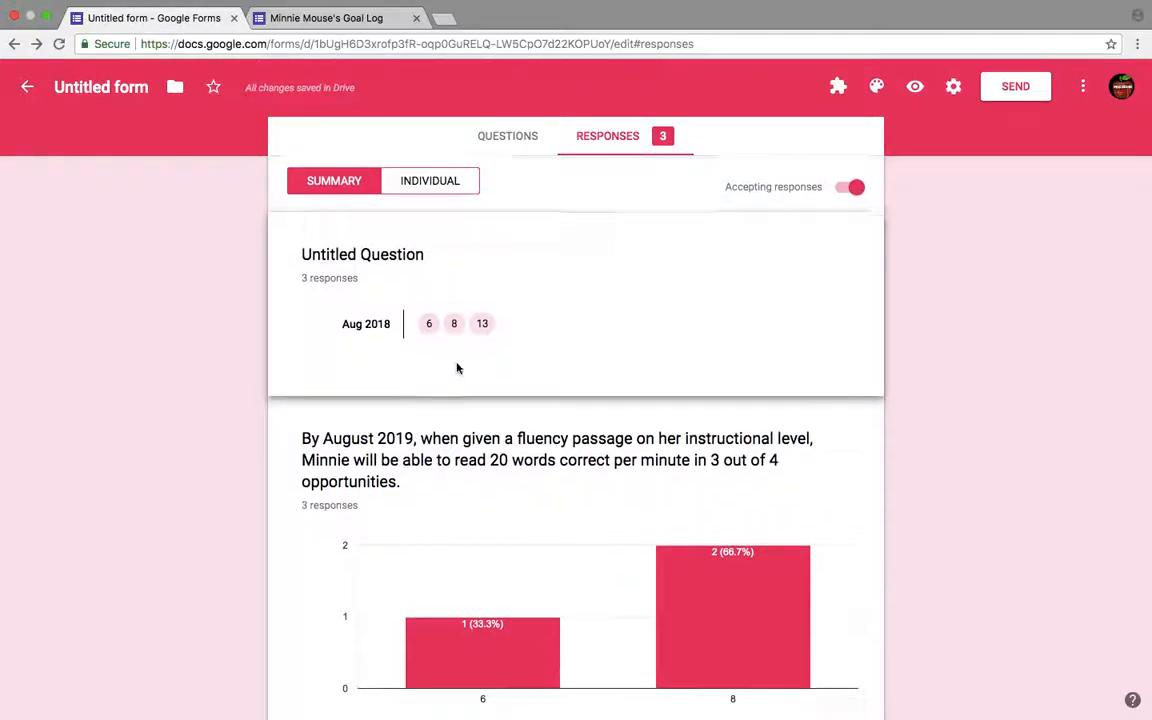
scroll(457, 368, "down", 3)
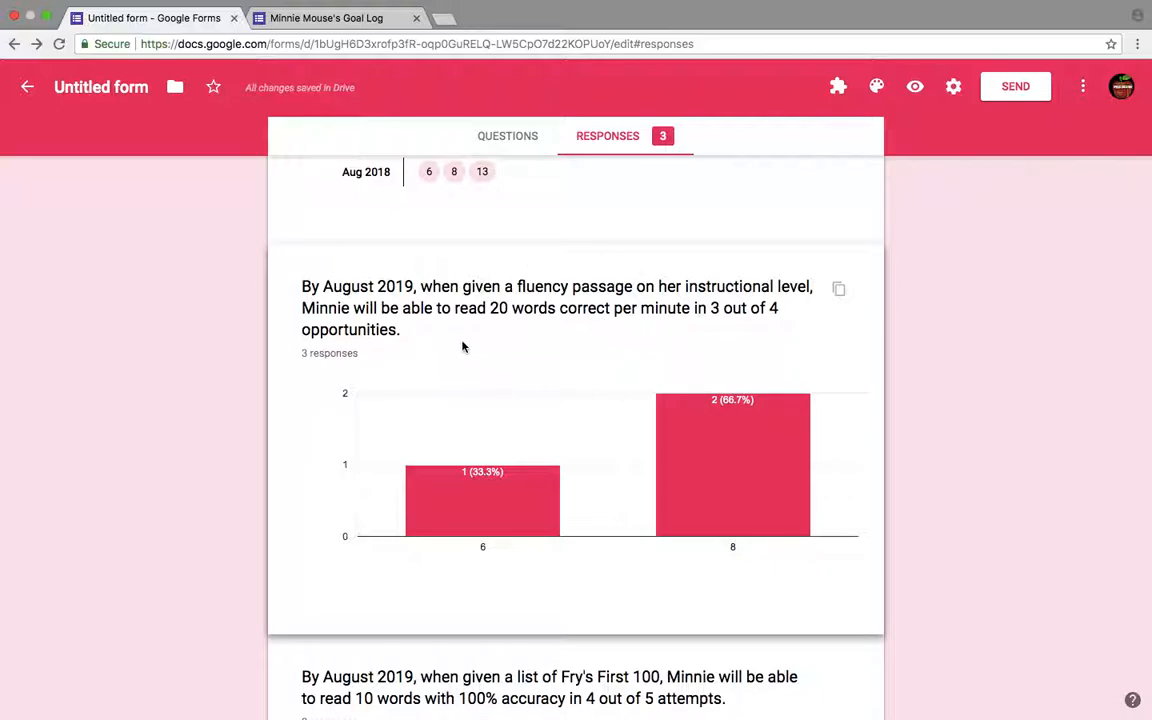
scroll(462, 347, "down", 5)
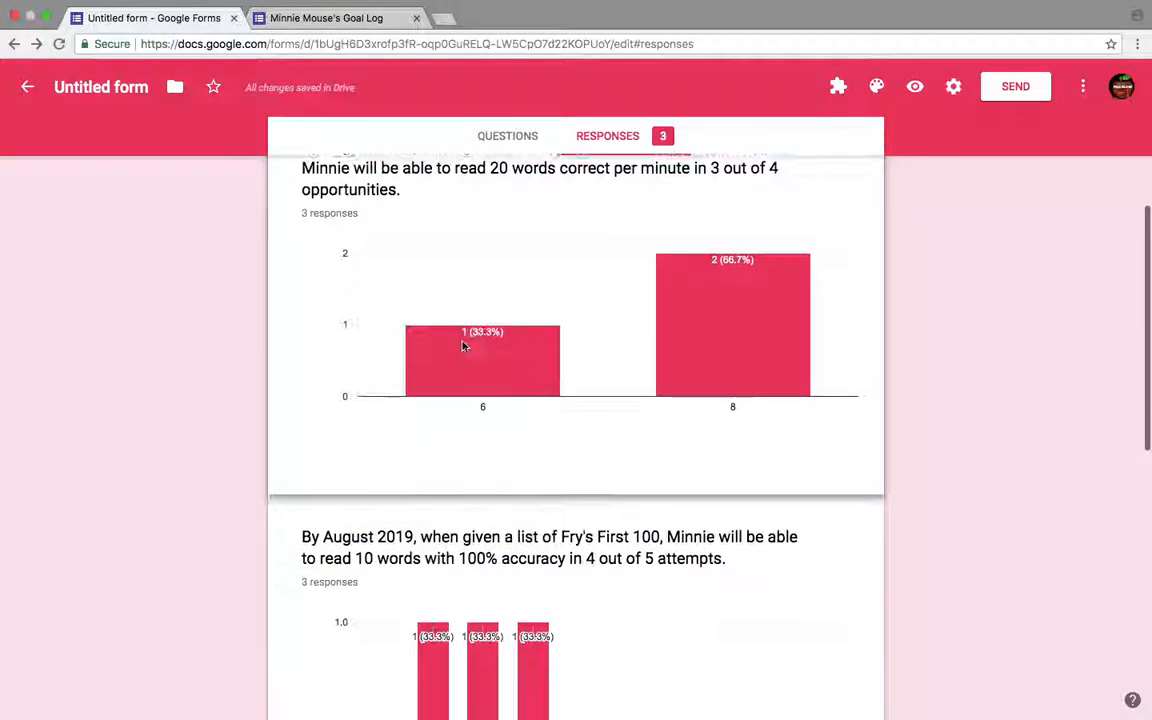
scroll(462, 347, "up", 5)
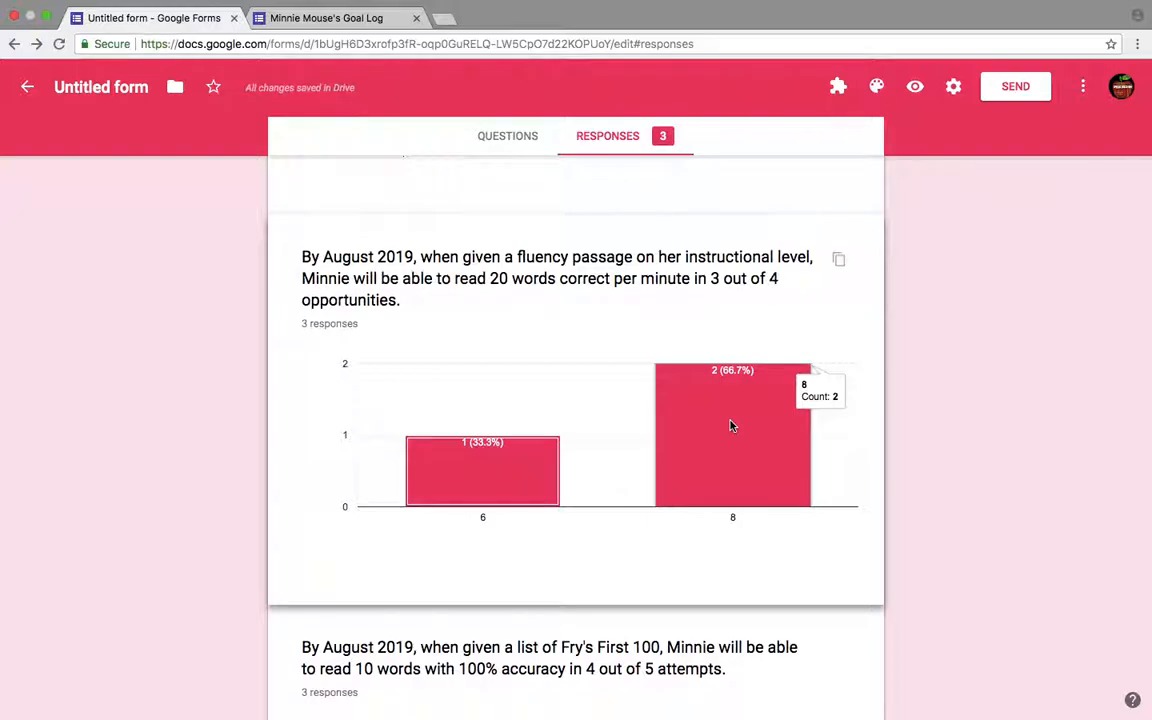
scroll(733, 424, "down", 5)
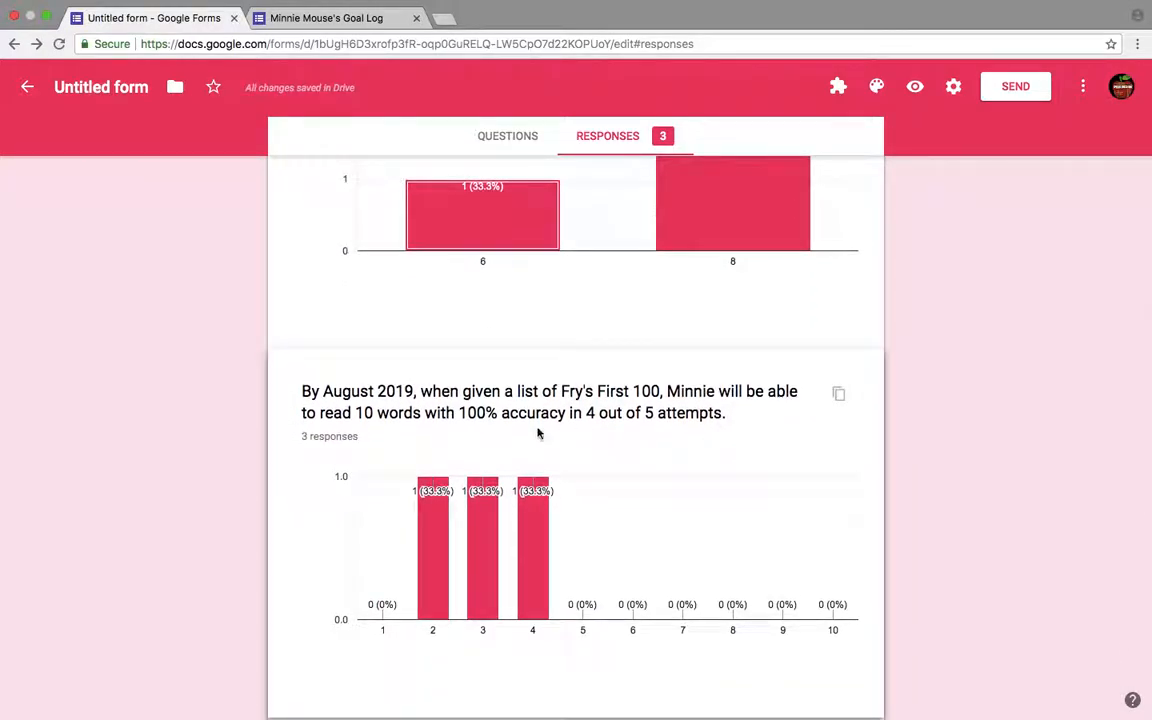
scroll(537, 433, "down", 1)
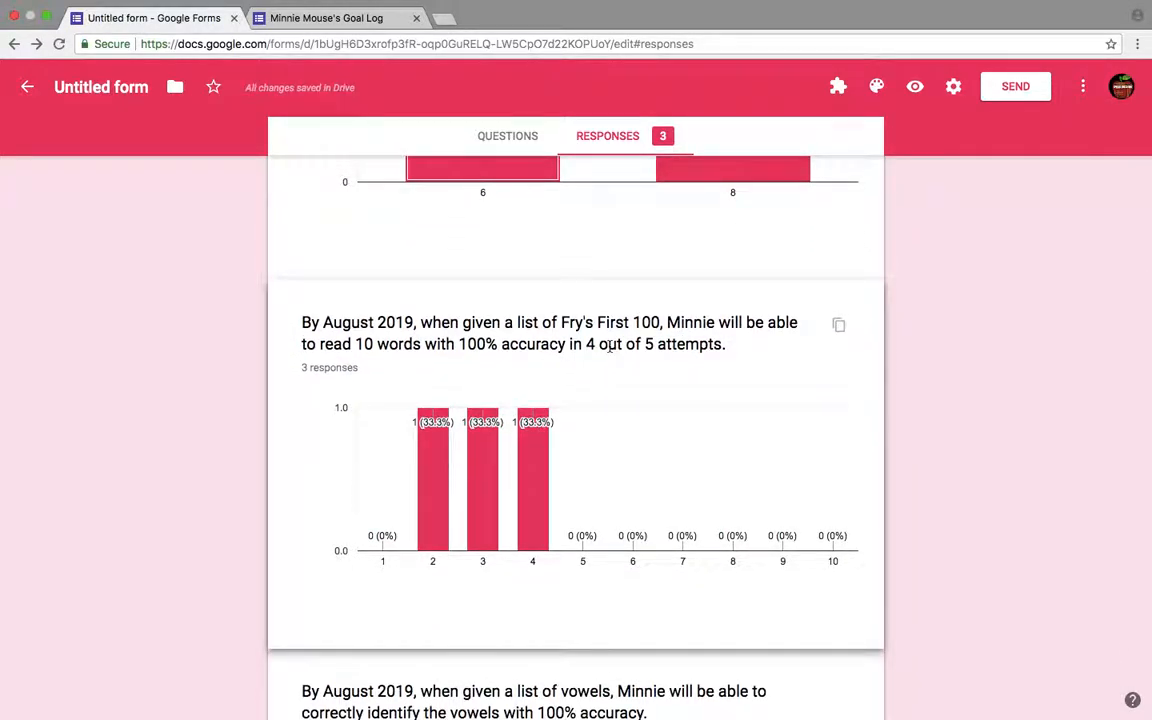
scroll(610, 345, "down", 1)
mouse_move(441, 478)
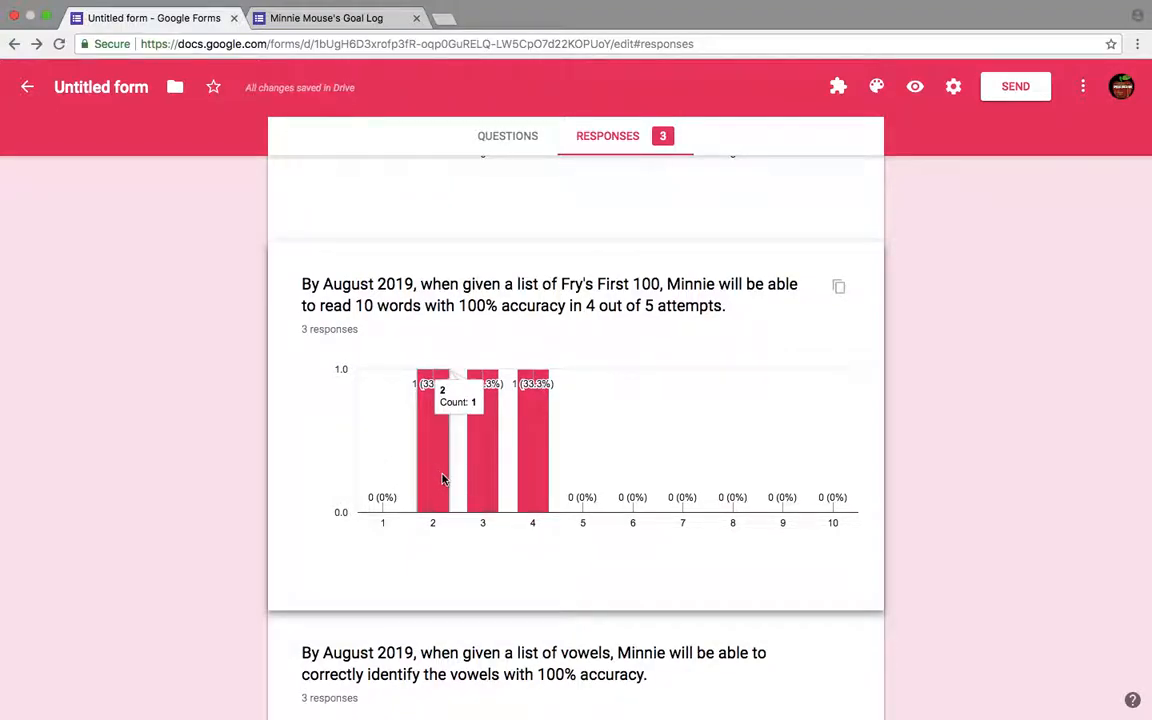
mouse_move(478, 477)
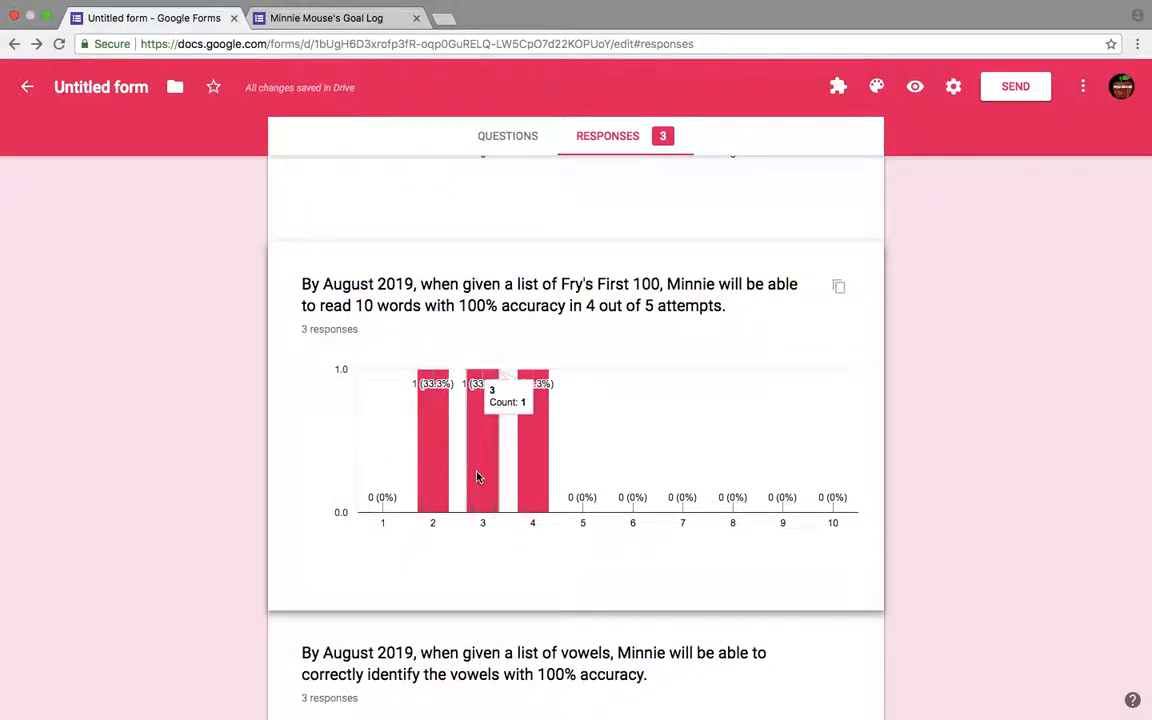
mouse_move(437, 441)
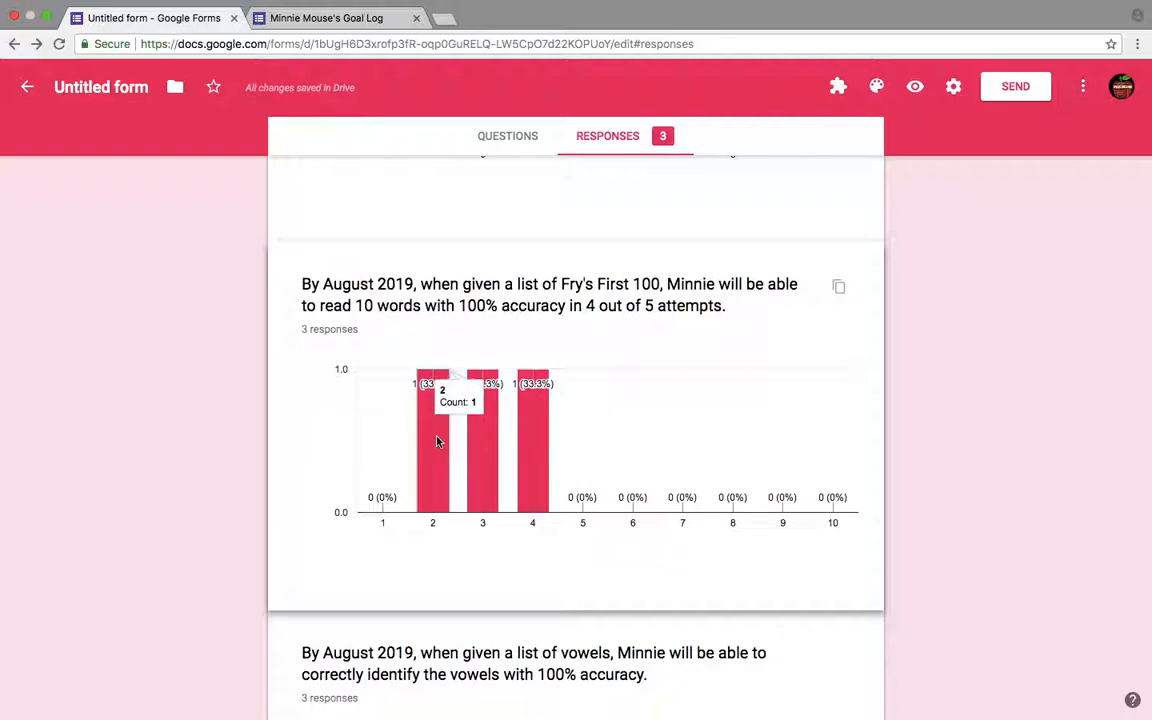
mouse_move(535, 440)
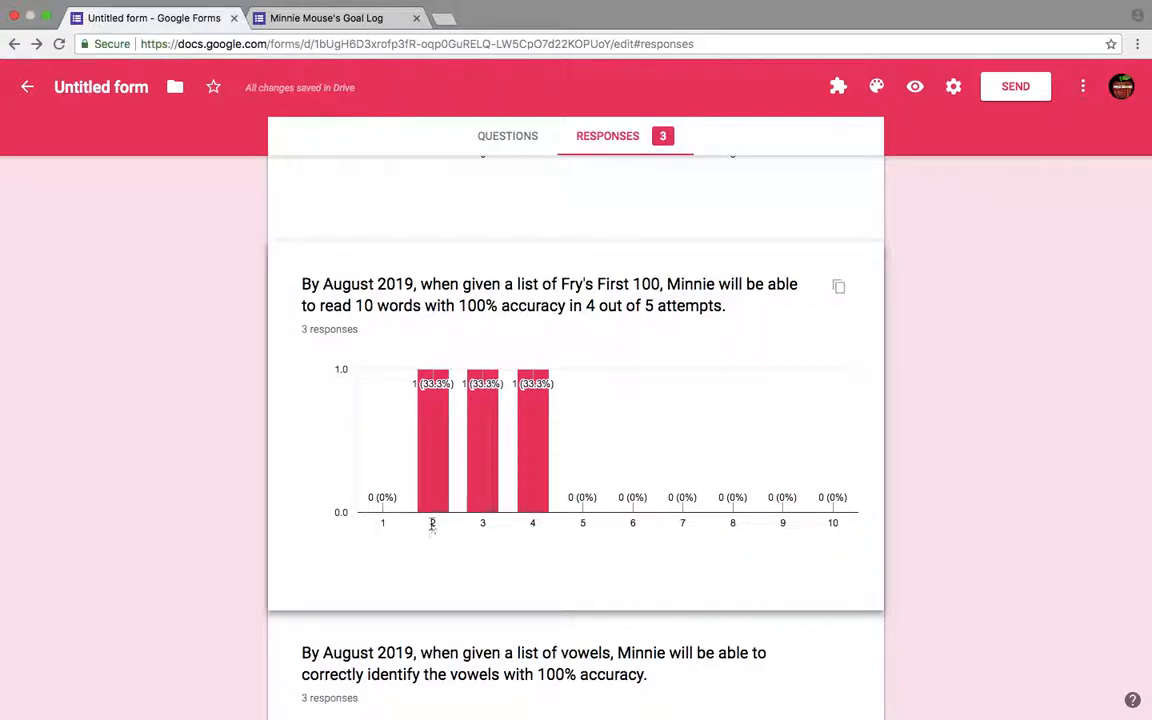
scroll(432, 530, "down", 1)
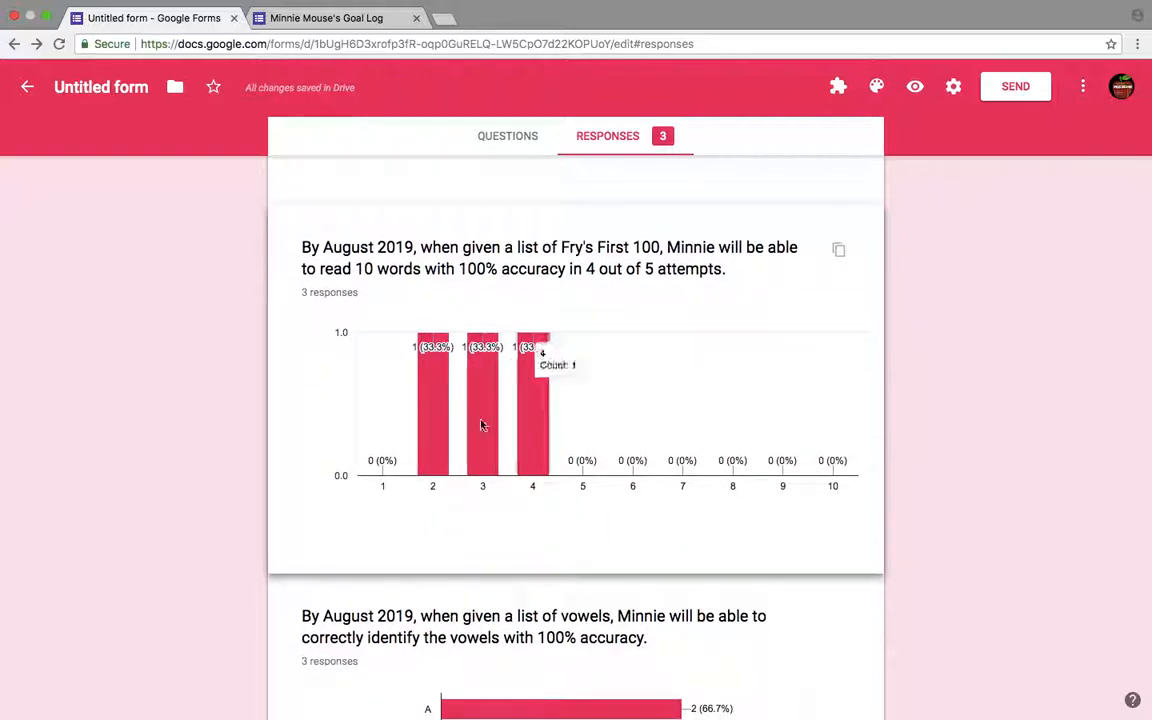
mouse_move(441, 411)
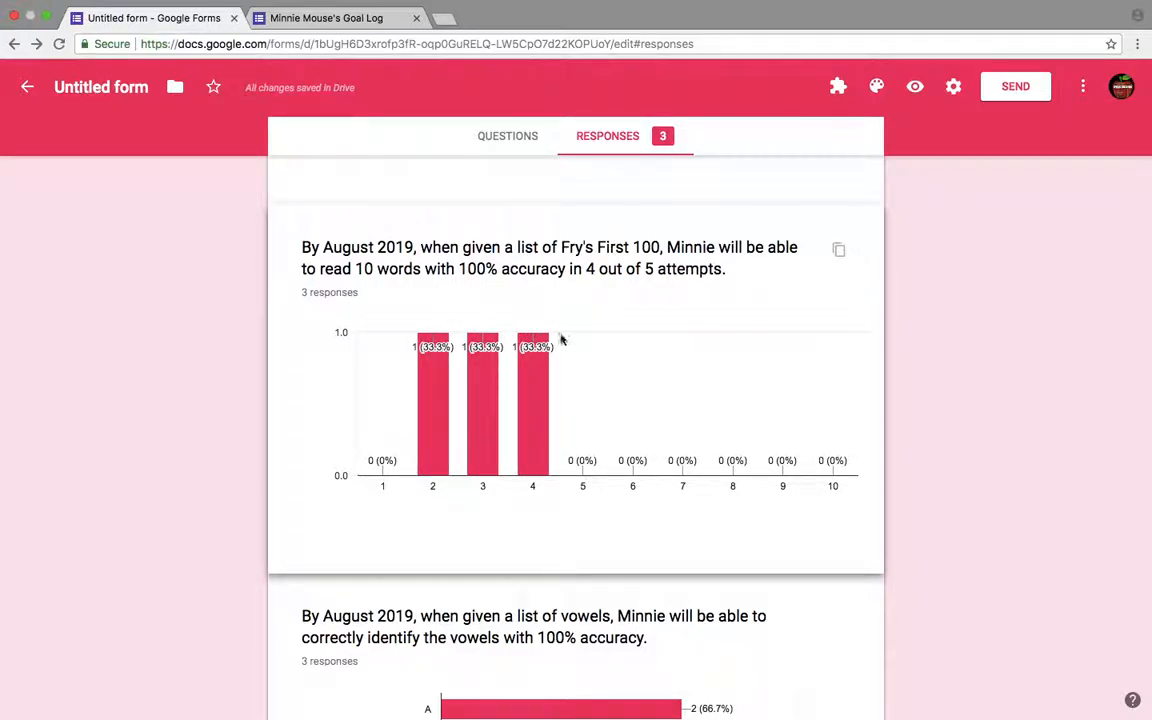
mouse_move(438, 377)
scroll(576, 411, "down", 3)
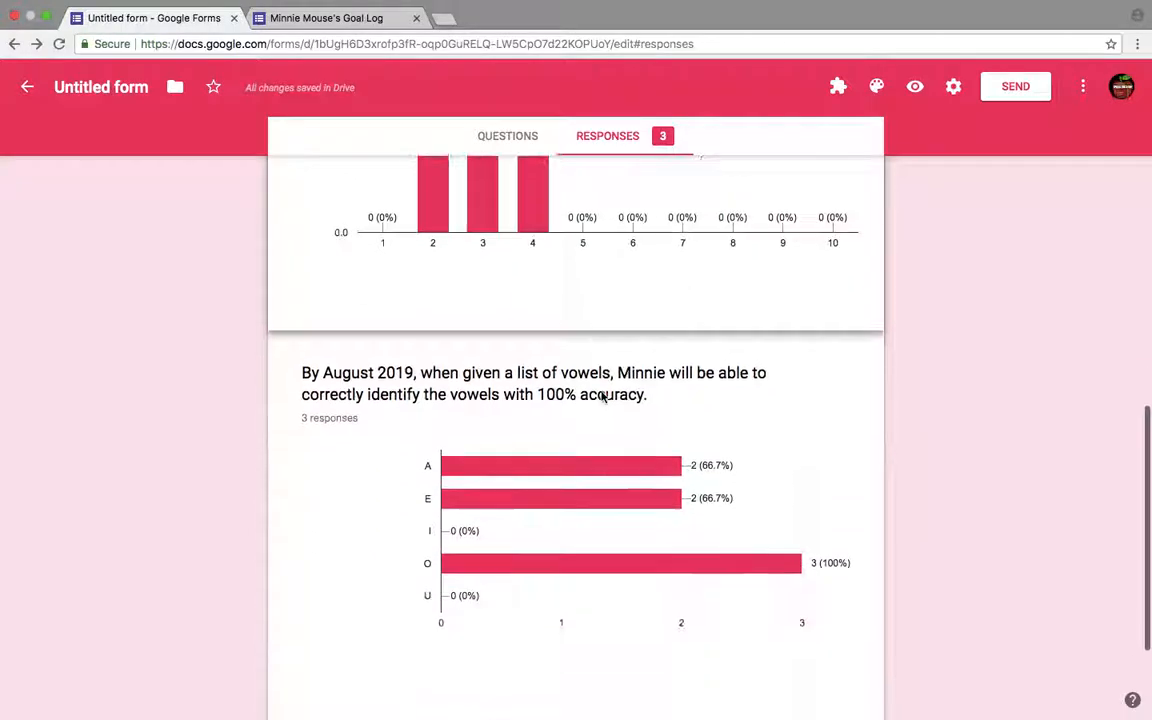
scroll(483, 340, "down", 1)
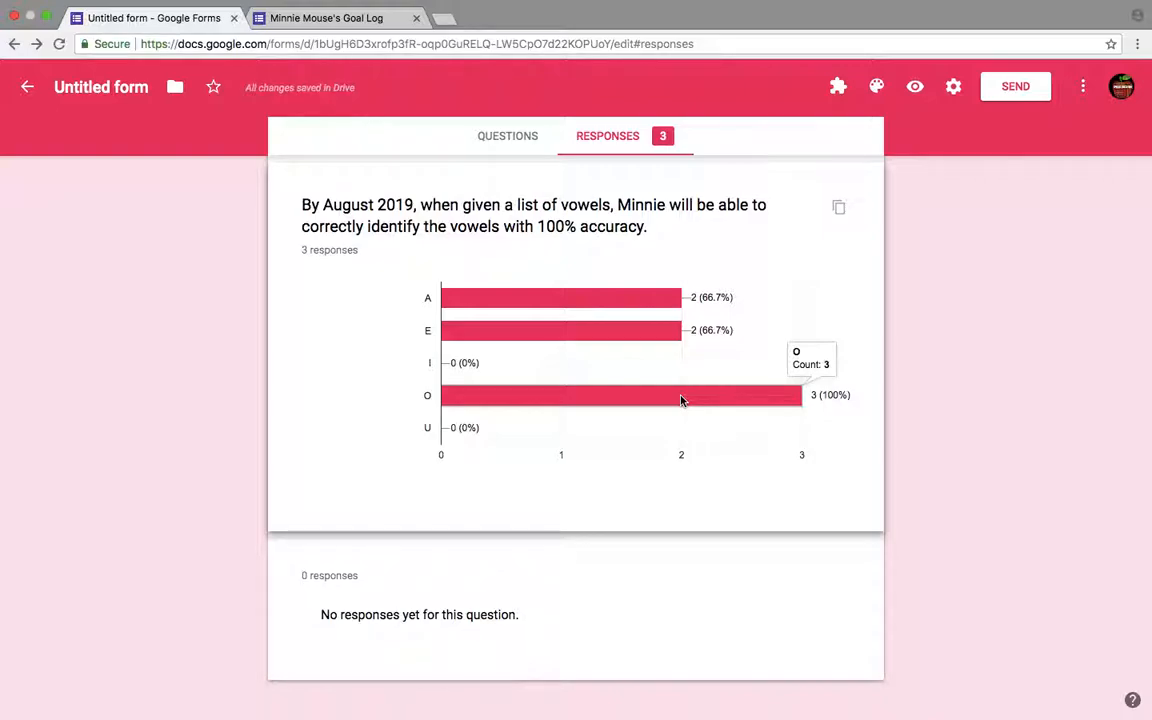
scroll(680, 400, "up", 5)
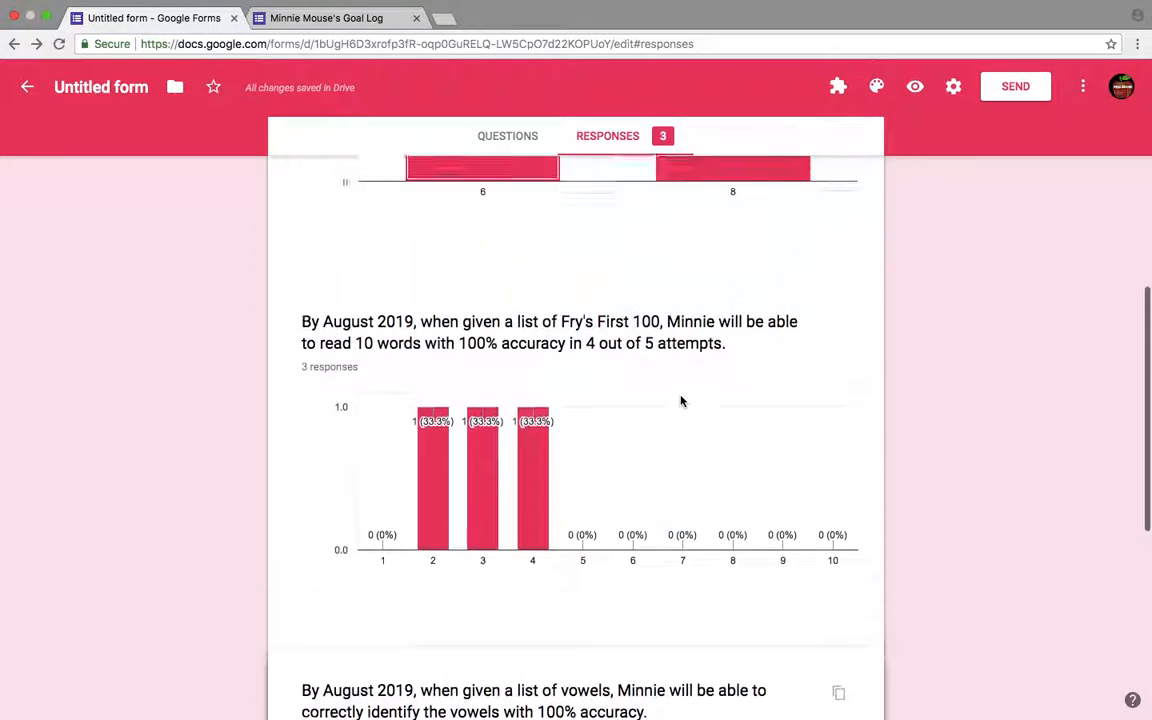
scroll(680, 400, "up", 6)
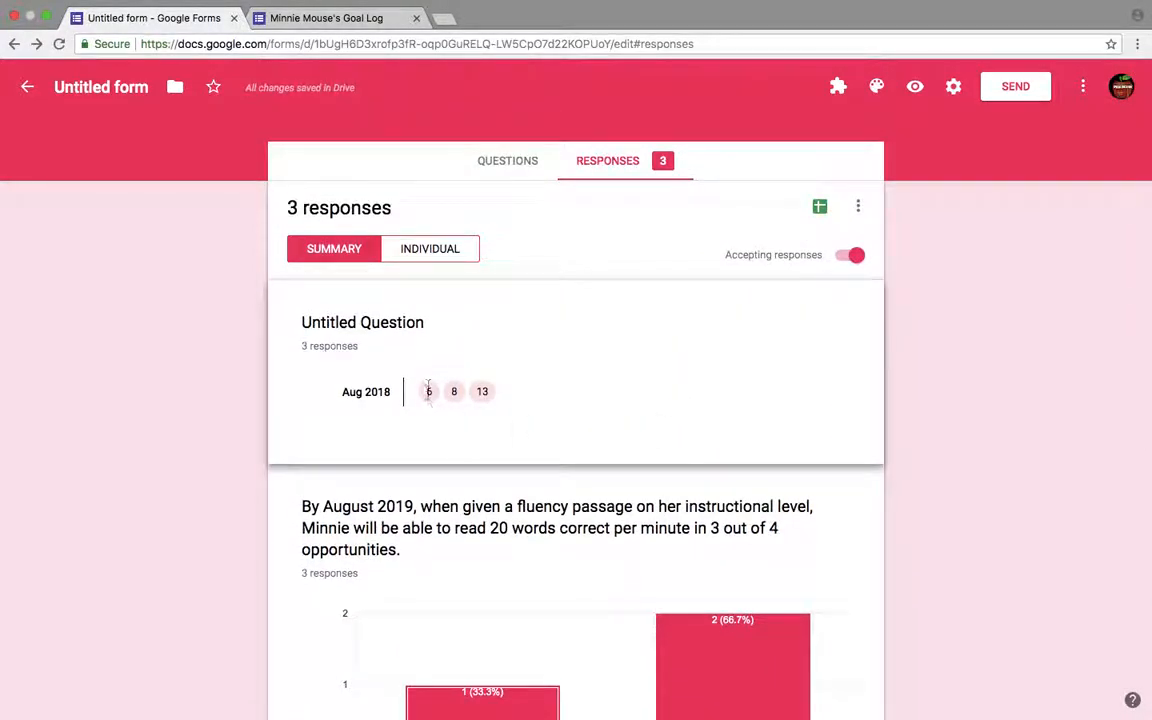
scroll(498, 404, "down", 3)
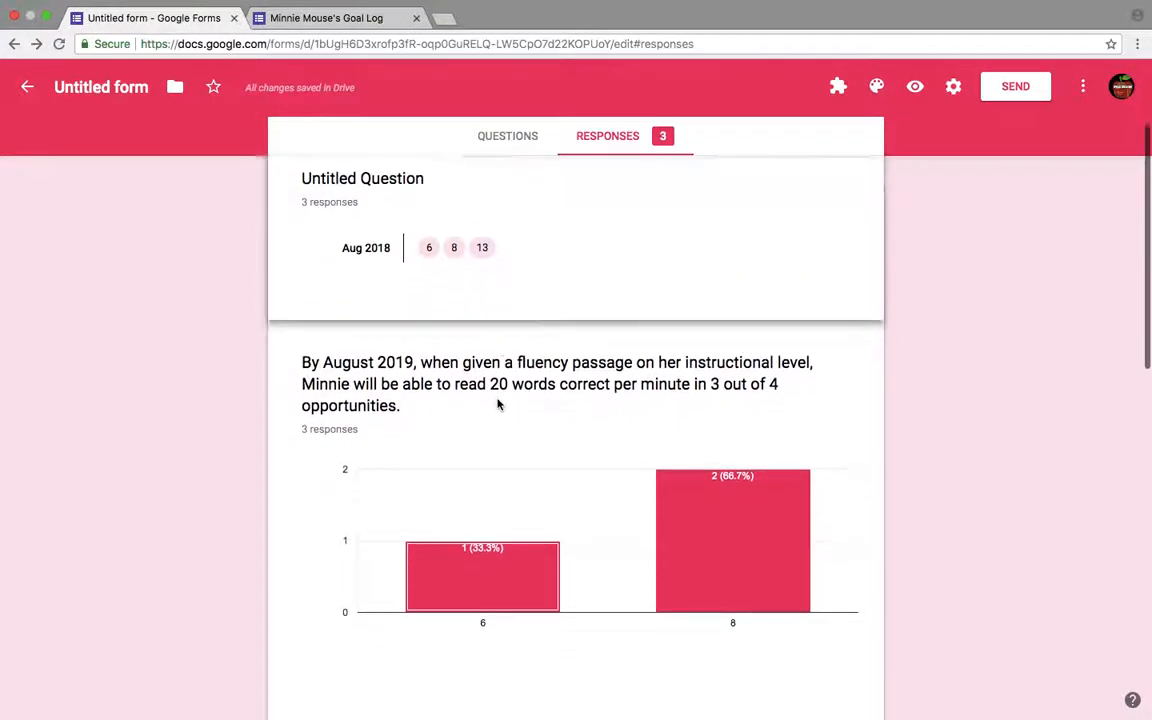
scroll(498, 404, "up", 2)
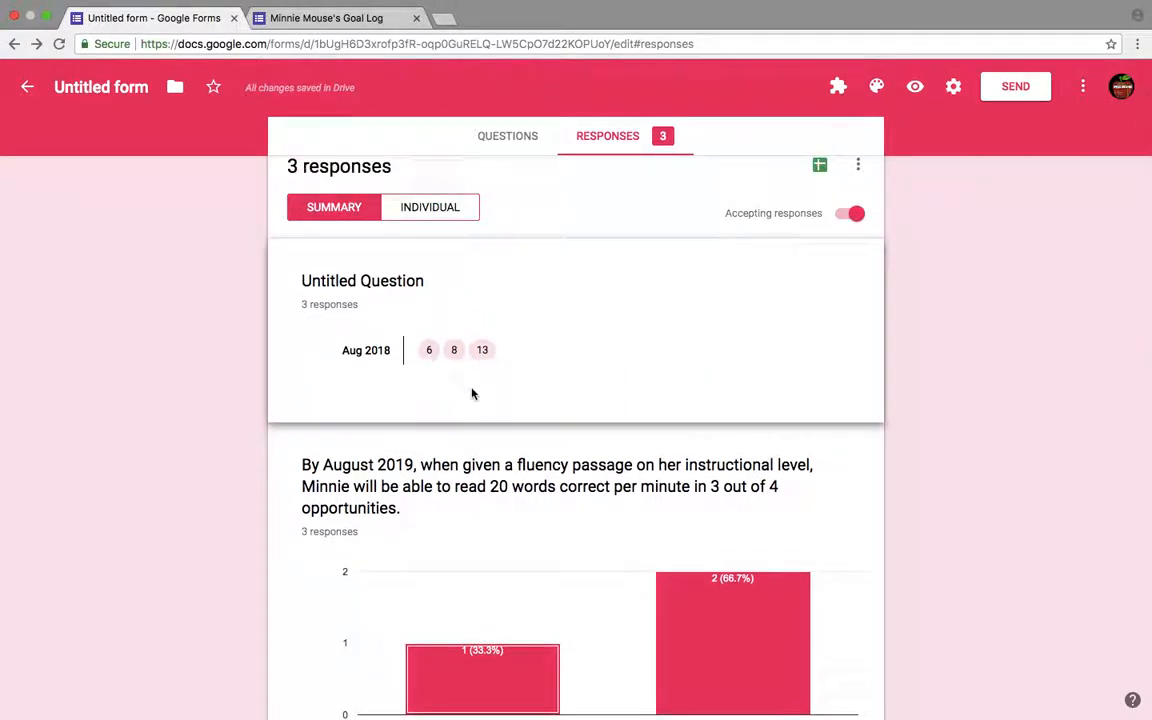
scroll(468, 442, "down", 2)
scroll(466, 445, "up", 1)
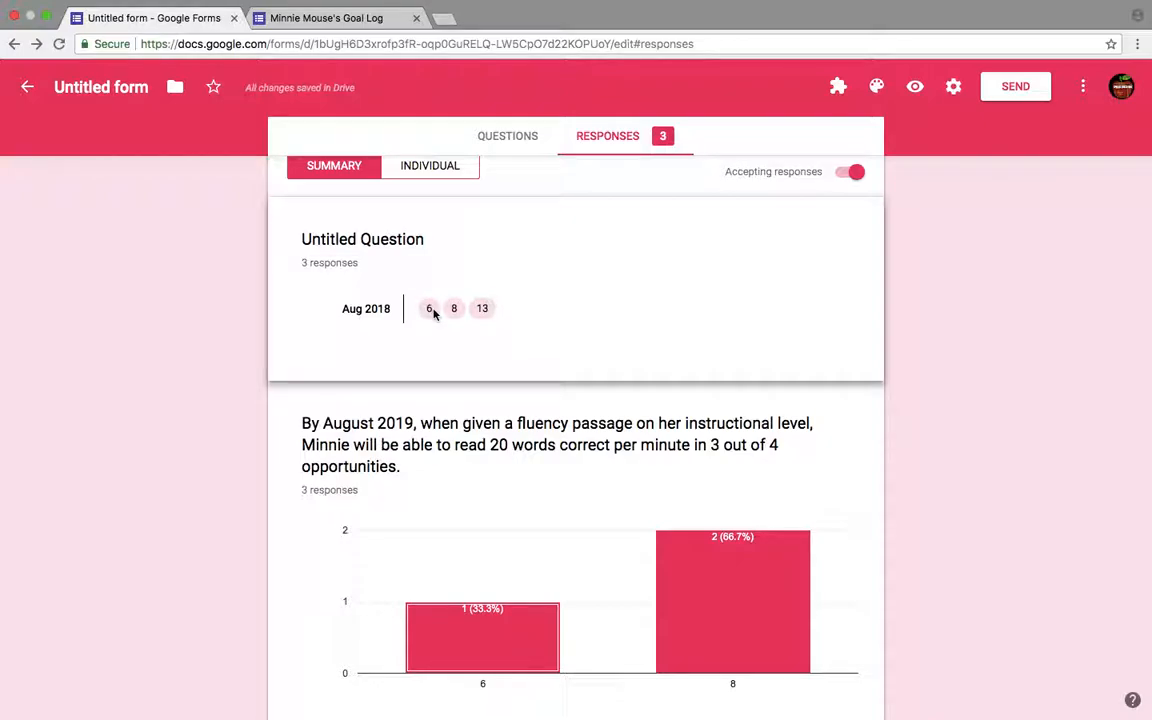
scroll(507, 317, "down", 1)
mouse_move(698, 471)
scroll(698, 473, "down", 3)
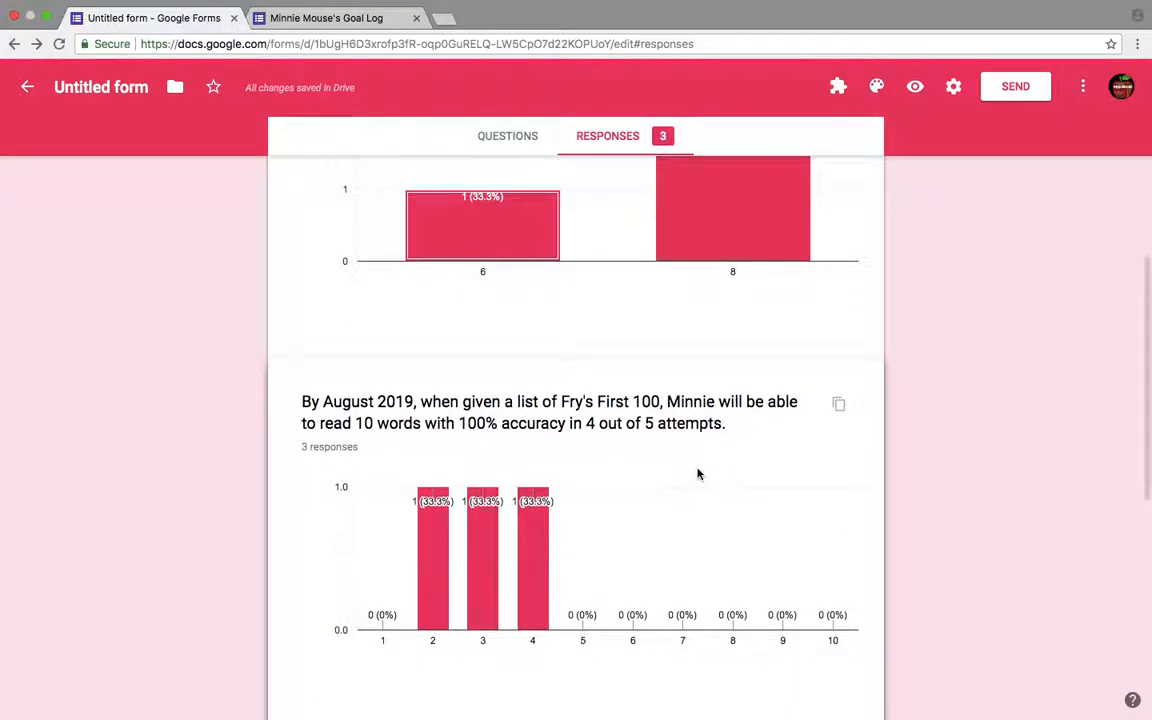
scroll(698, 473, "up", 3)
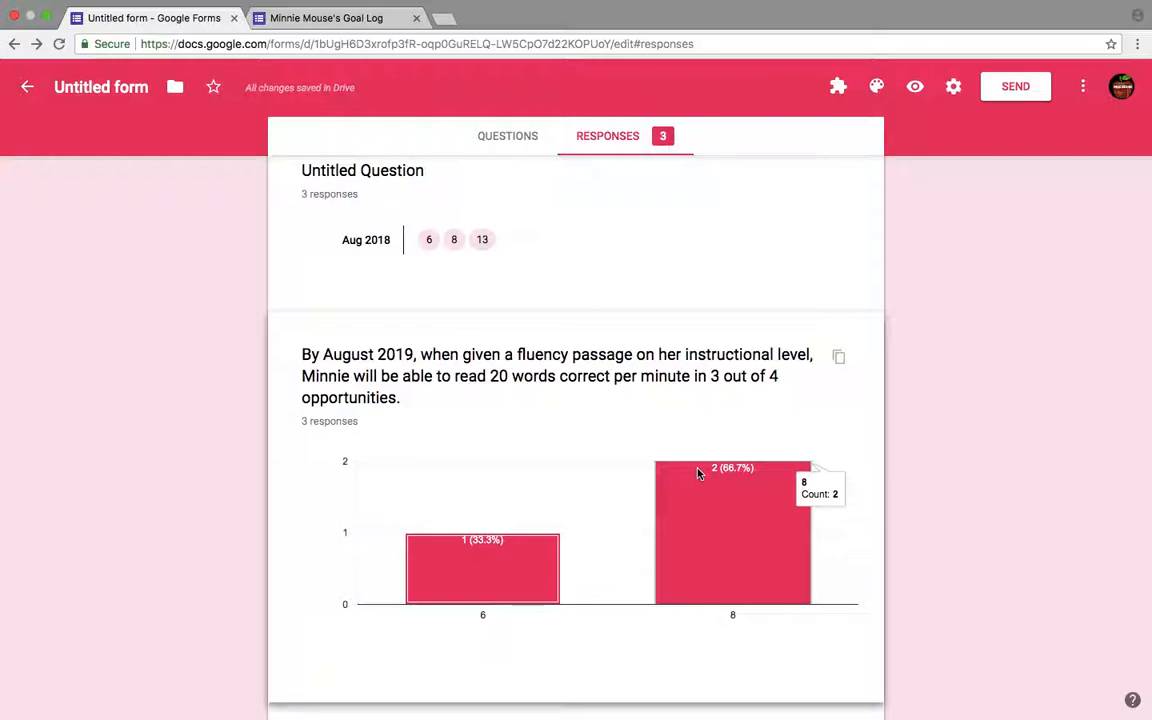
scroll(698, 473, "up", 3)
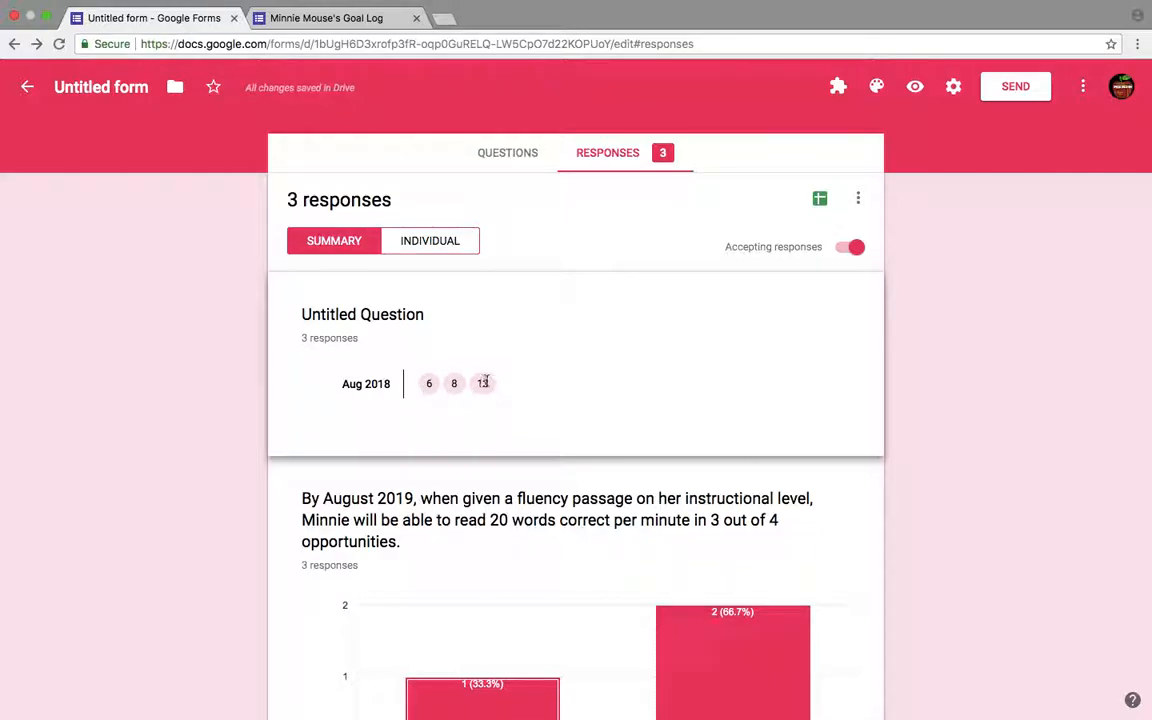
scroll(429, 394, "down", 2)
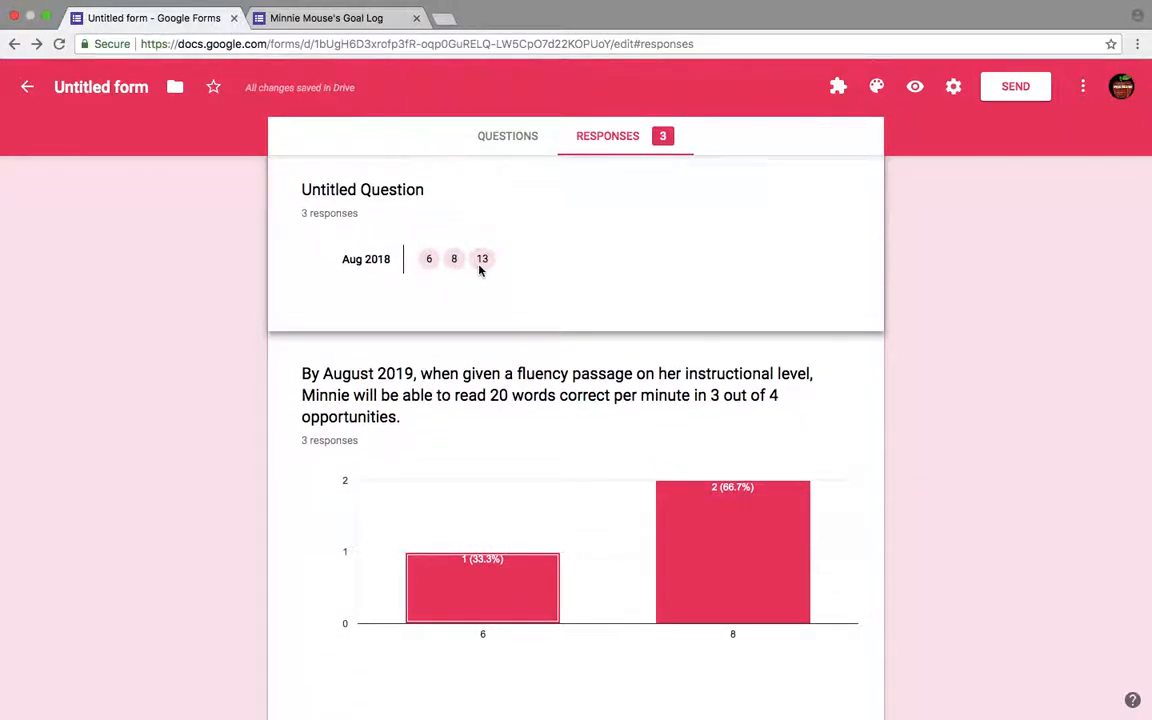
- Scroll through the summary charts for the fluency, Fry's First 100 and vowels questions
scroll(481, 268, "down", 3)
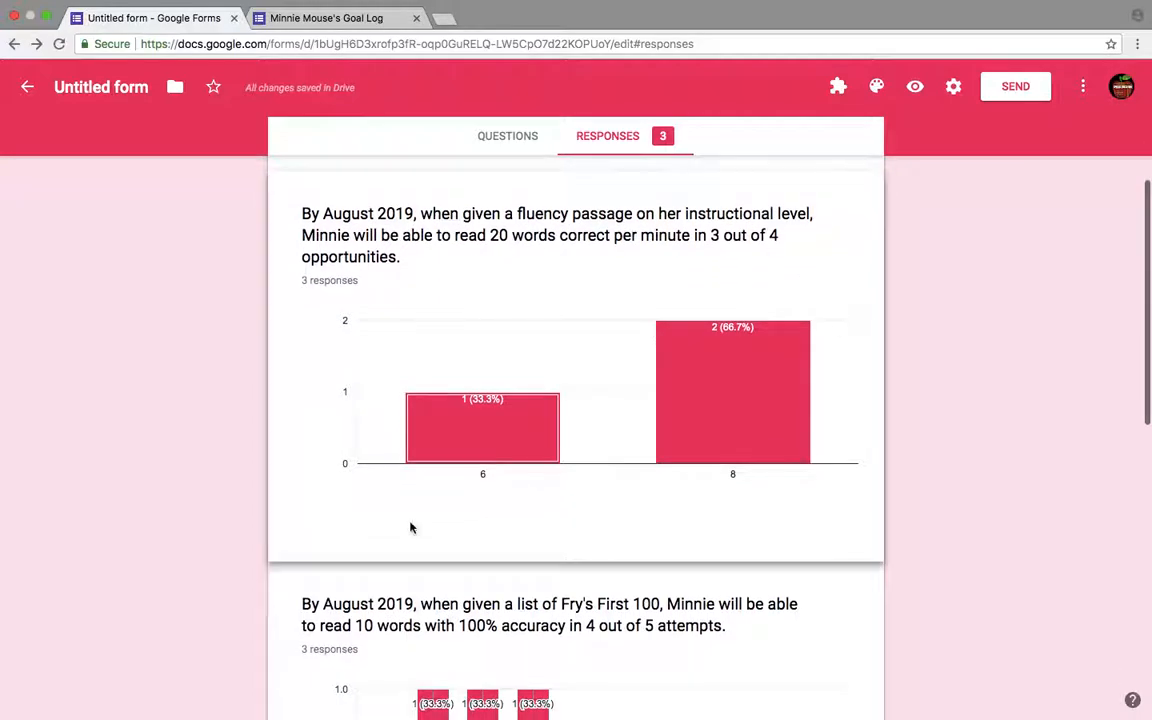
scroll(556, 395, "down", 2)
scroll(556, 395, "down", 10)
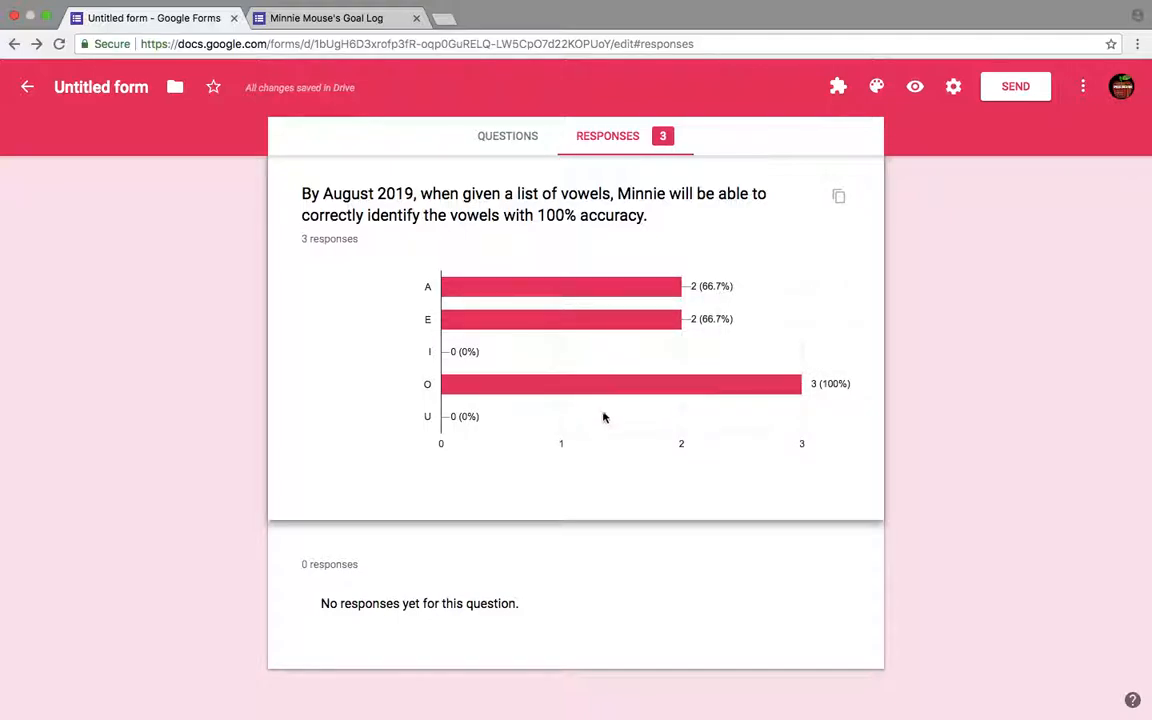
mouse_move(696, 389)
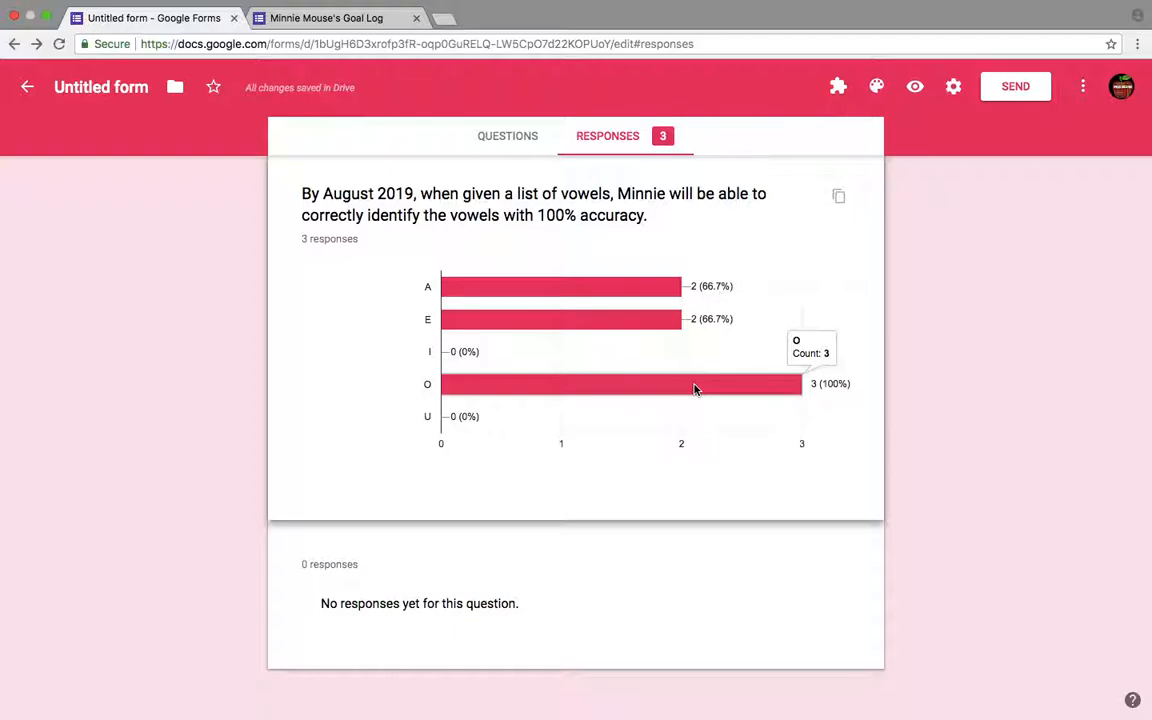
scroll(708, 408, "down", 1)
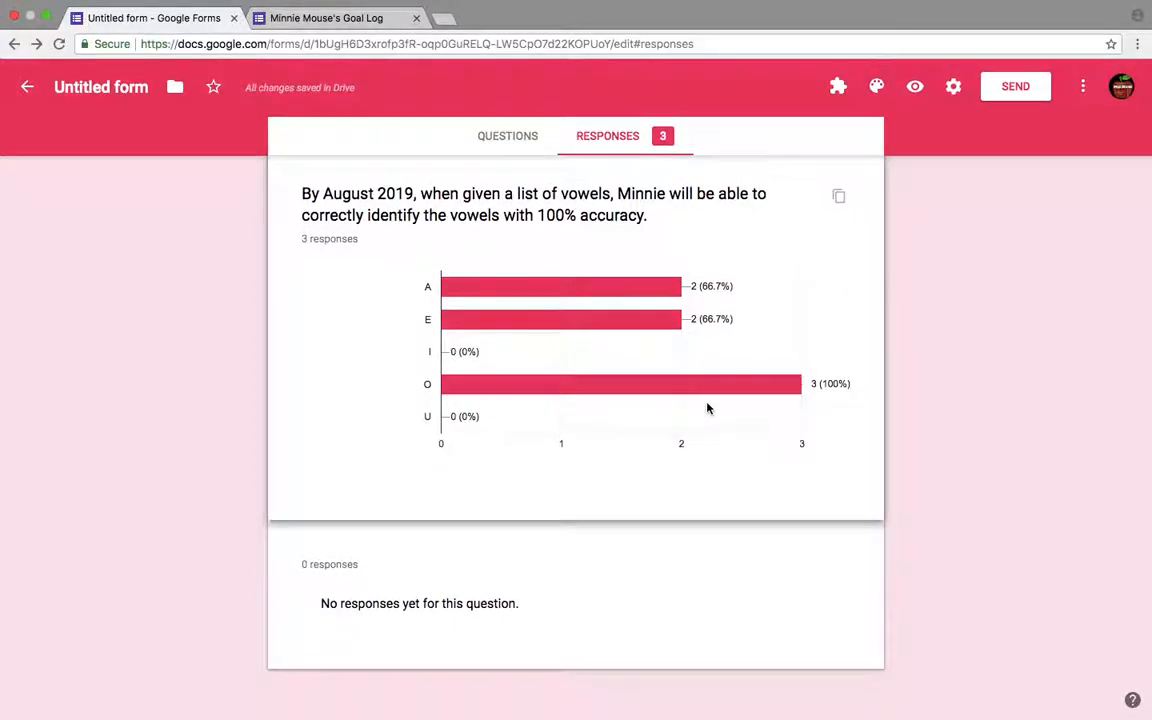
scroll(707, 408, "up", 15)
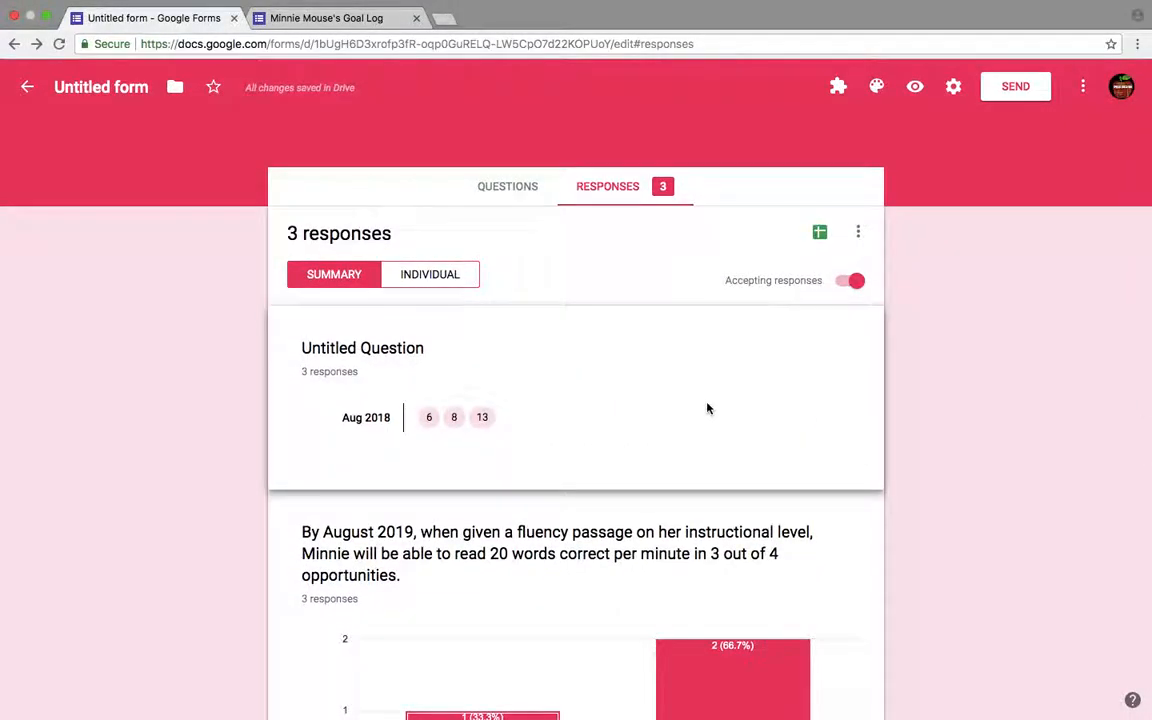
- Switch to the individual response view and page through each of the three submitted responses
left_click(460, 276)
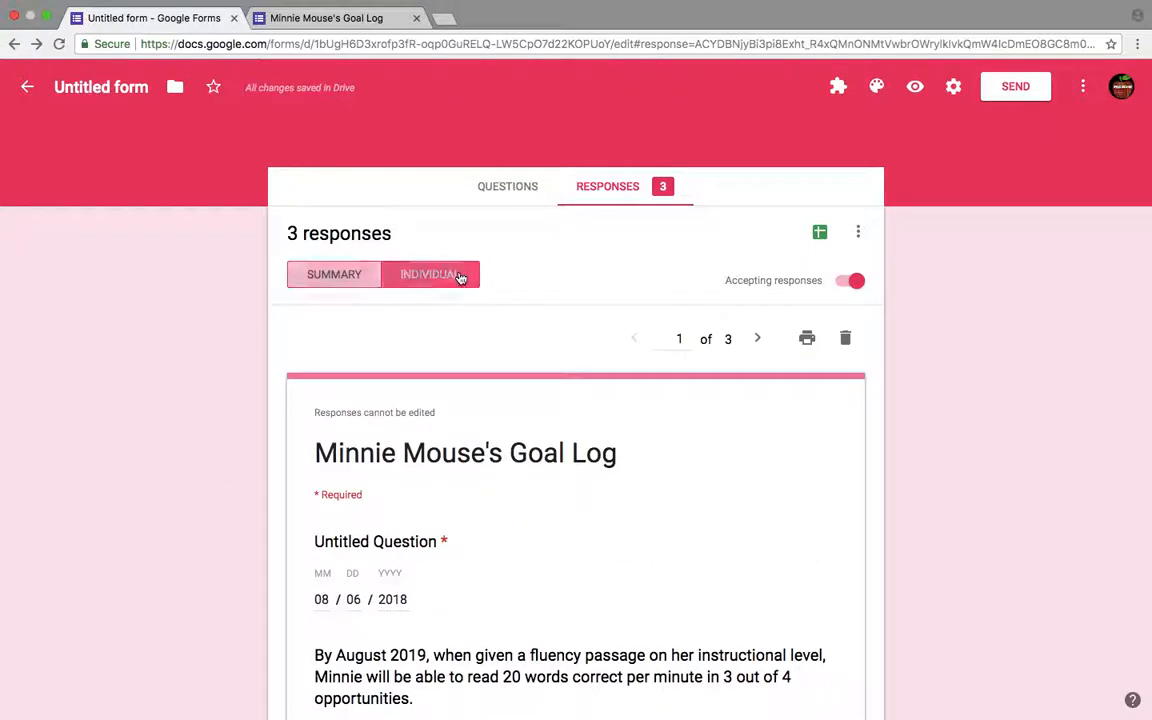
scroll(395, 362, "down", 3)
scroll(412, 360, "down", 2)
scroll(412, 360, "up", 5)
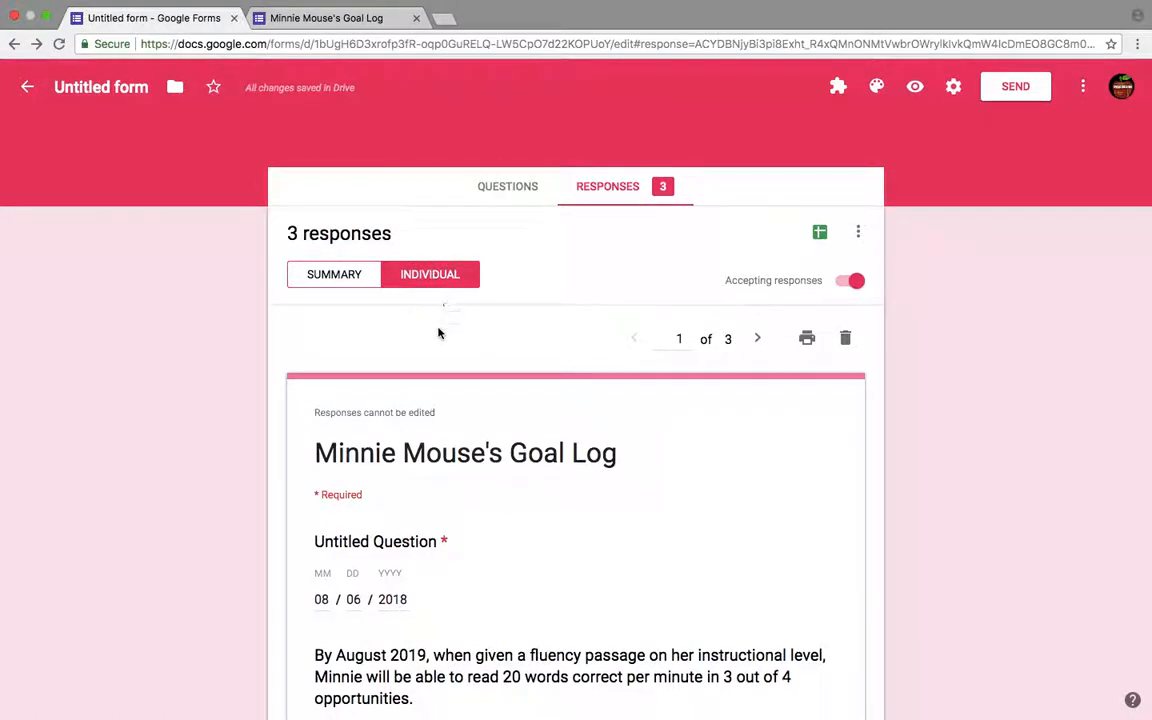
scroll(439, 330, "down", 2)
scroll(440, 320, "up", 2)
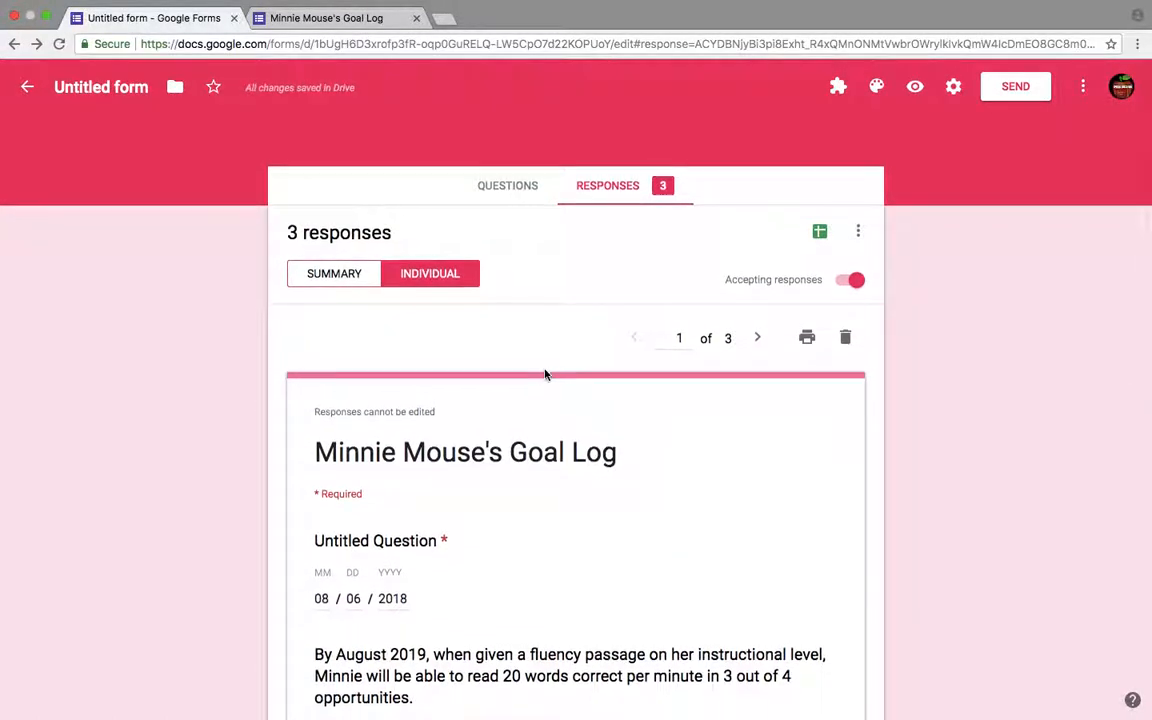
scroll(545, 375, "down", 3)
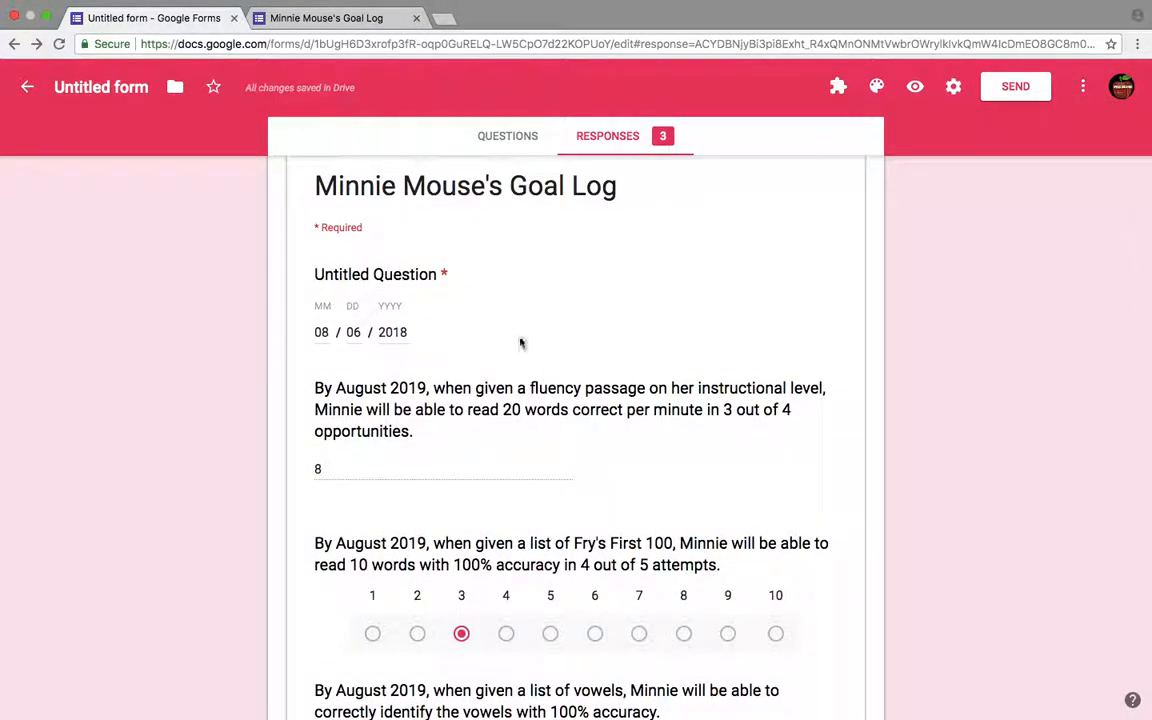
scroll(569, 349, "up", 3)
left_click(758, 318)
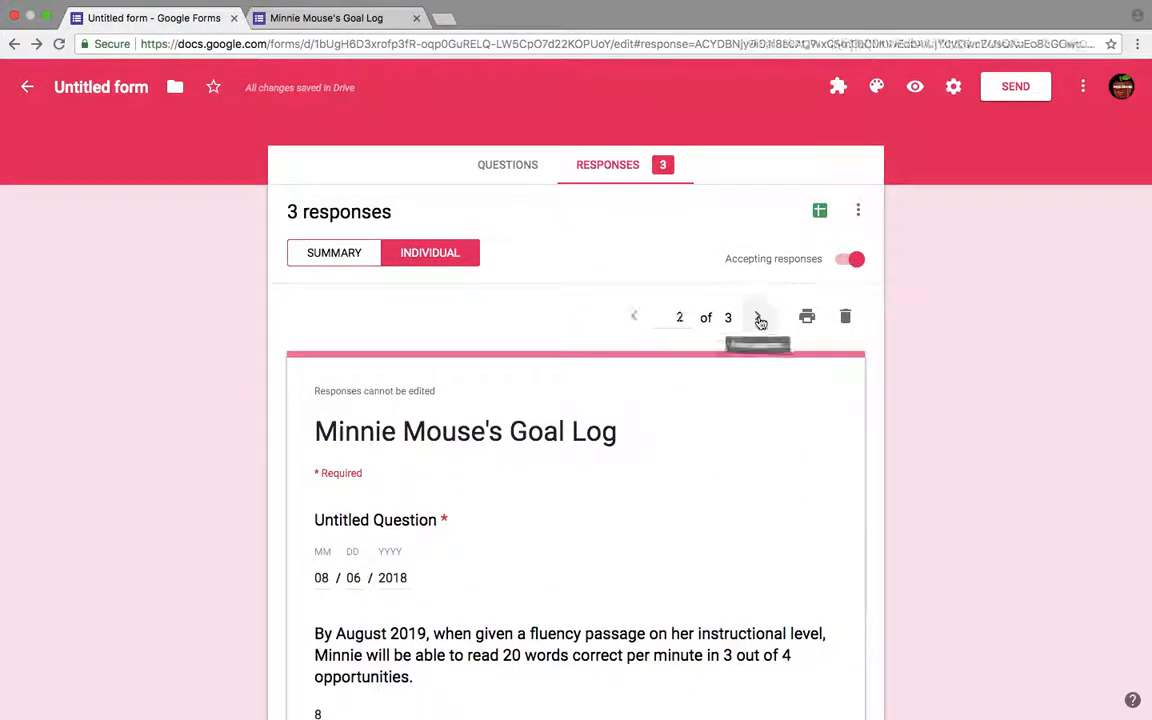
left_click(758, 318)
scroll(410, 595, "down", 4)
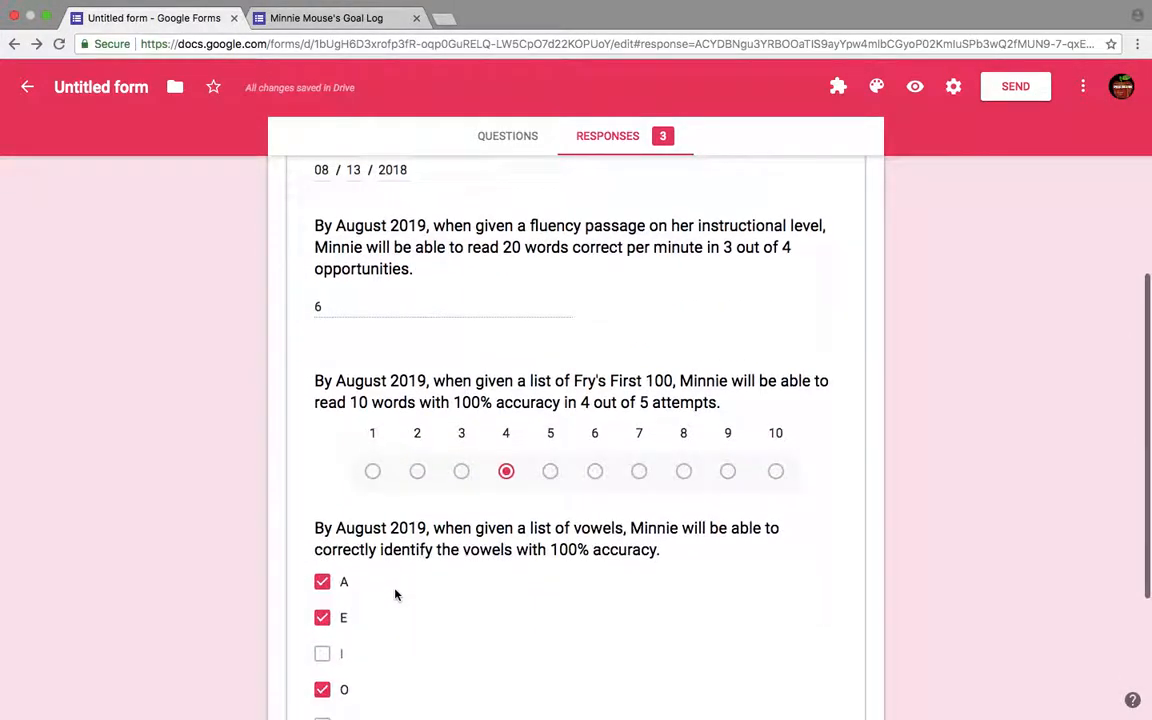
scroll(594, 427, "down", 5)
scroll(593, 427, "up", 2)
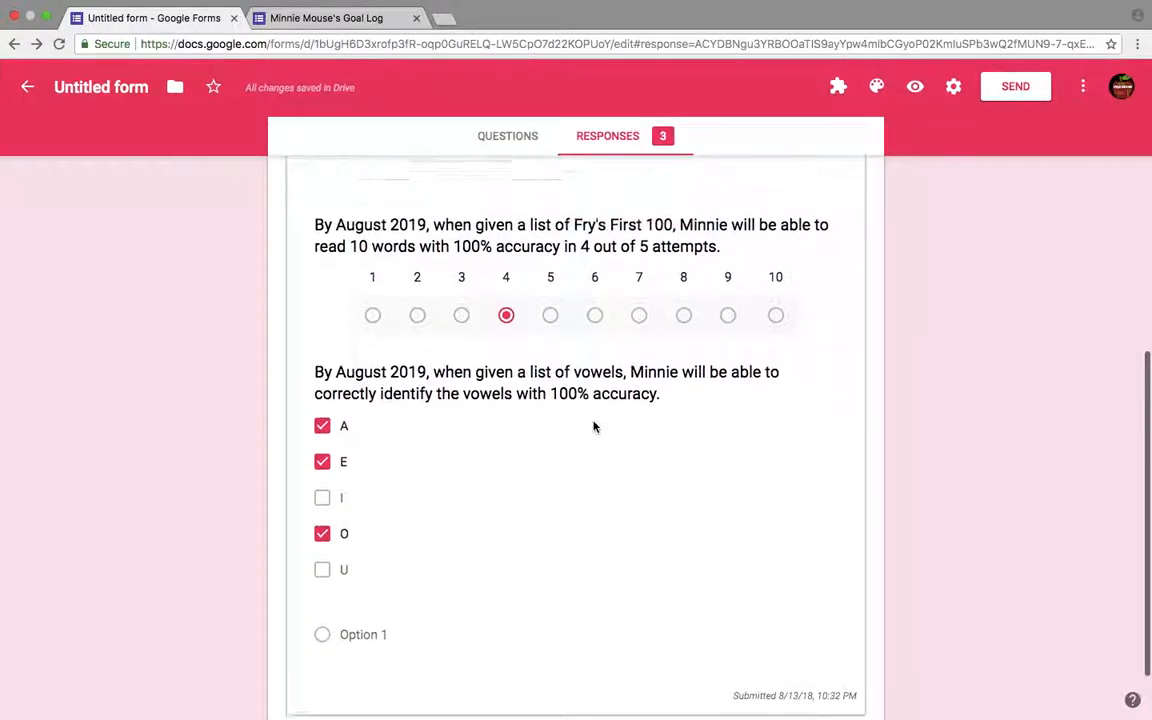
scroll(593, 427, "up", 8)
left_click(637, 340)
left_click(636, 341)
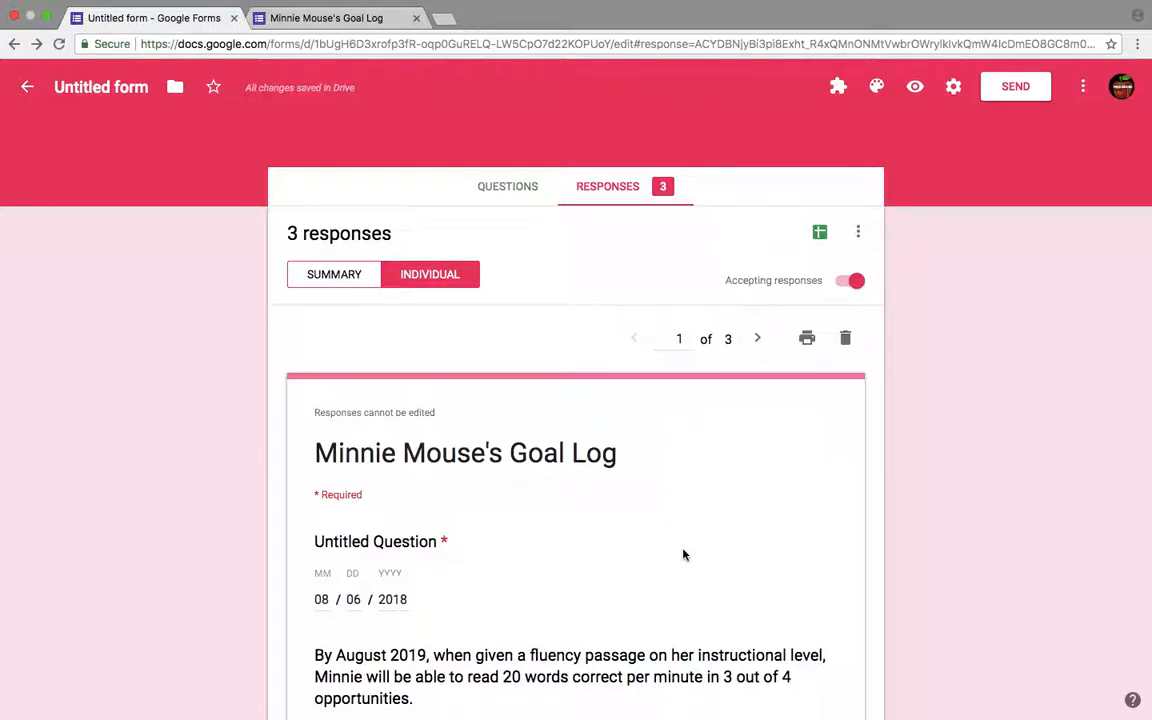
- Delete the first individual response, the one dated 08/06/2018
scroll(684, 555, "down", 2)
left_click(760, 273)
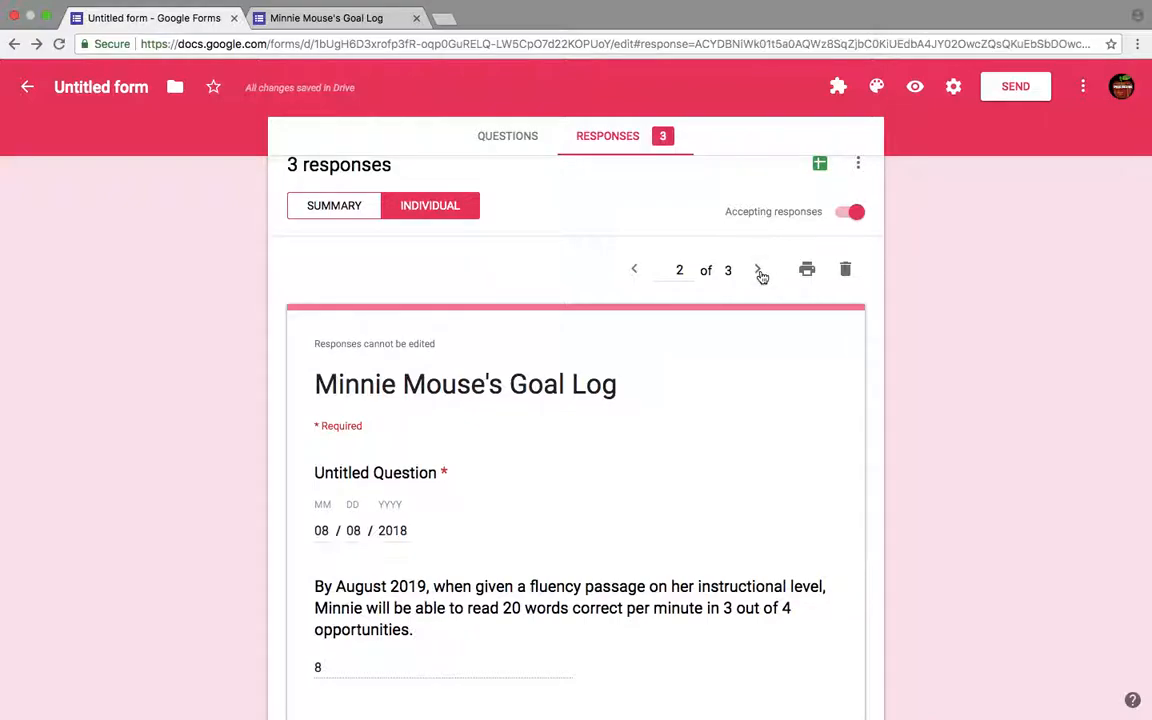
left_click(640, 270)
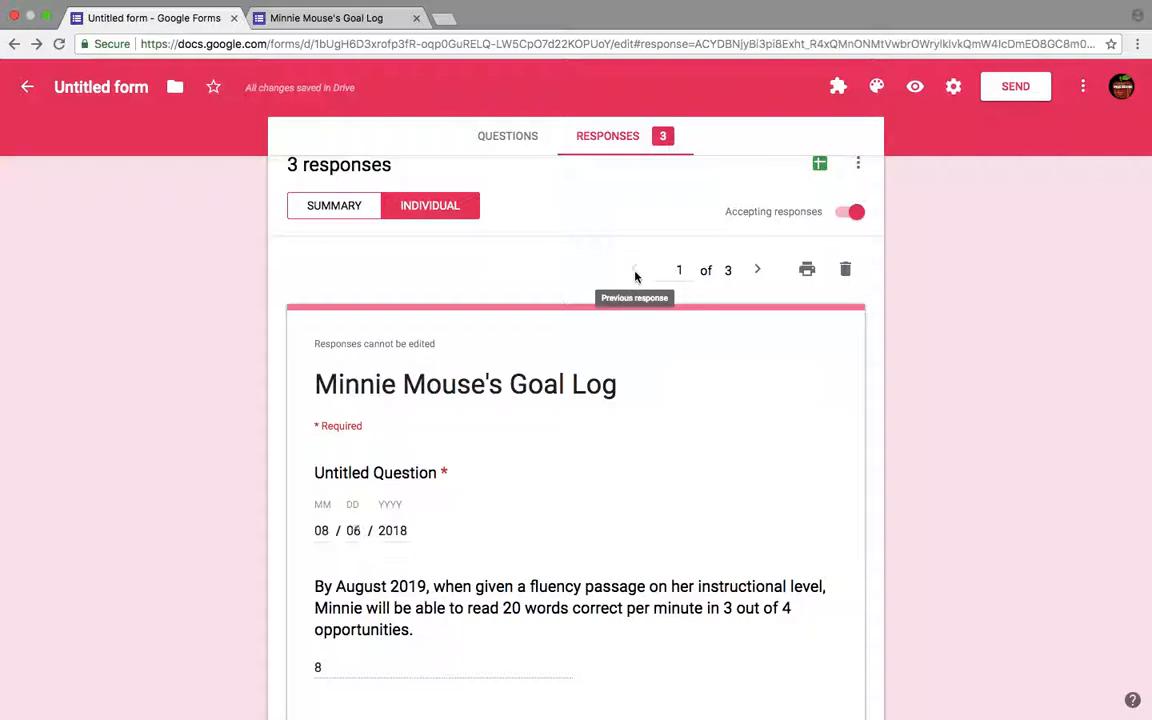
left_click(846, 271)
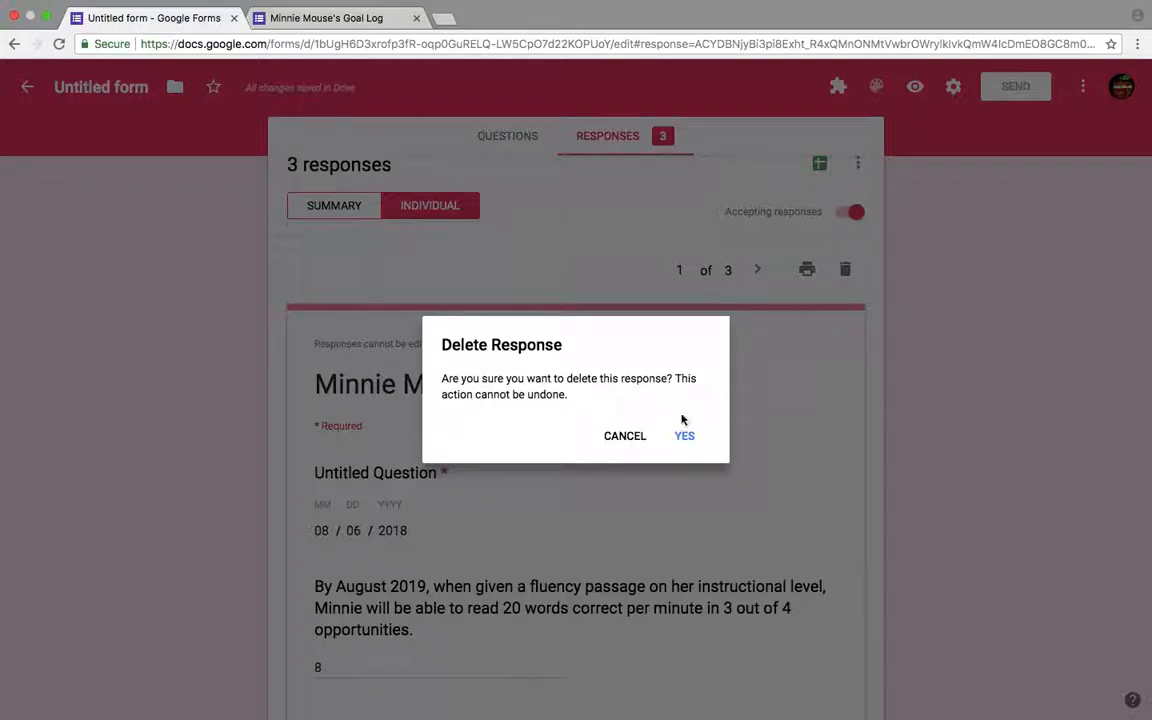
left_click(684, 435)
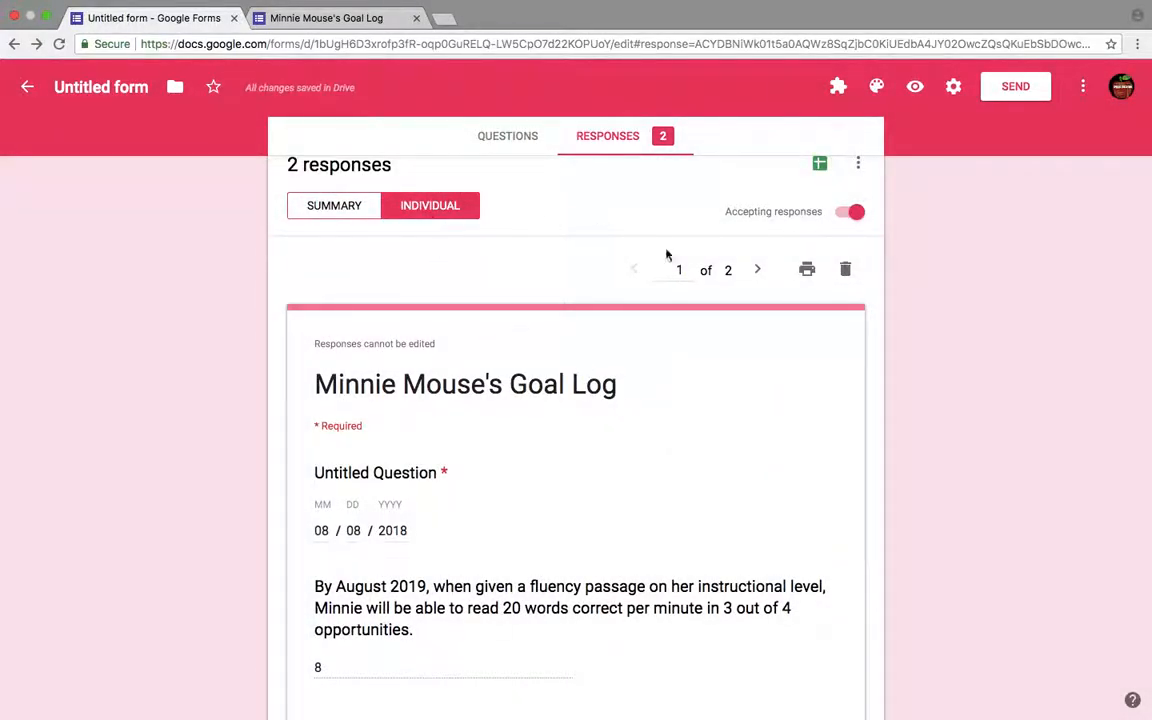
- Link the form's responses to a new spreadsheet named Untitled form (Responses)
scroll(666, 252, "up", 2)
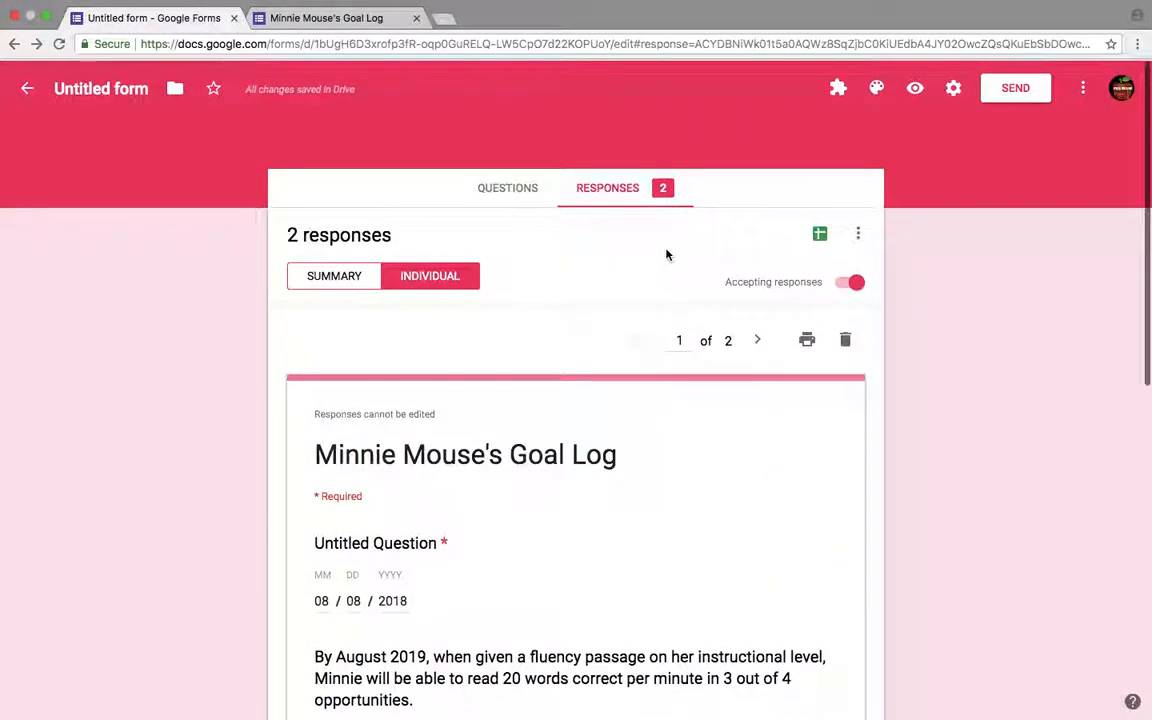
left_click(820, 234)
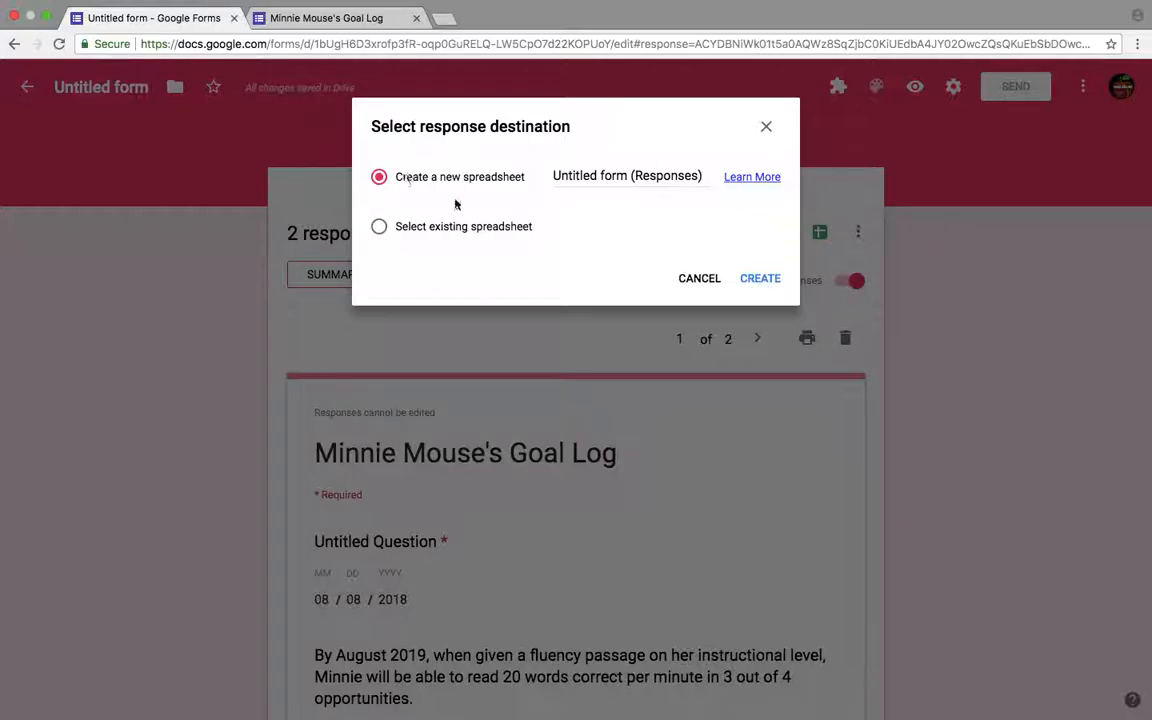
left_click(759, 283)
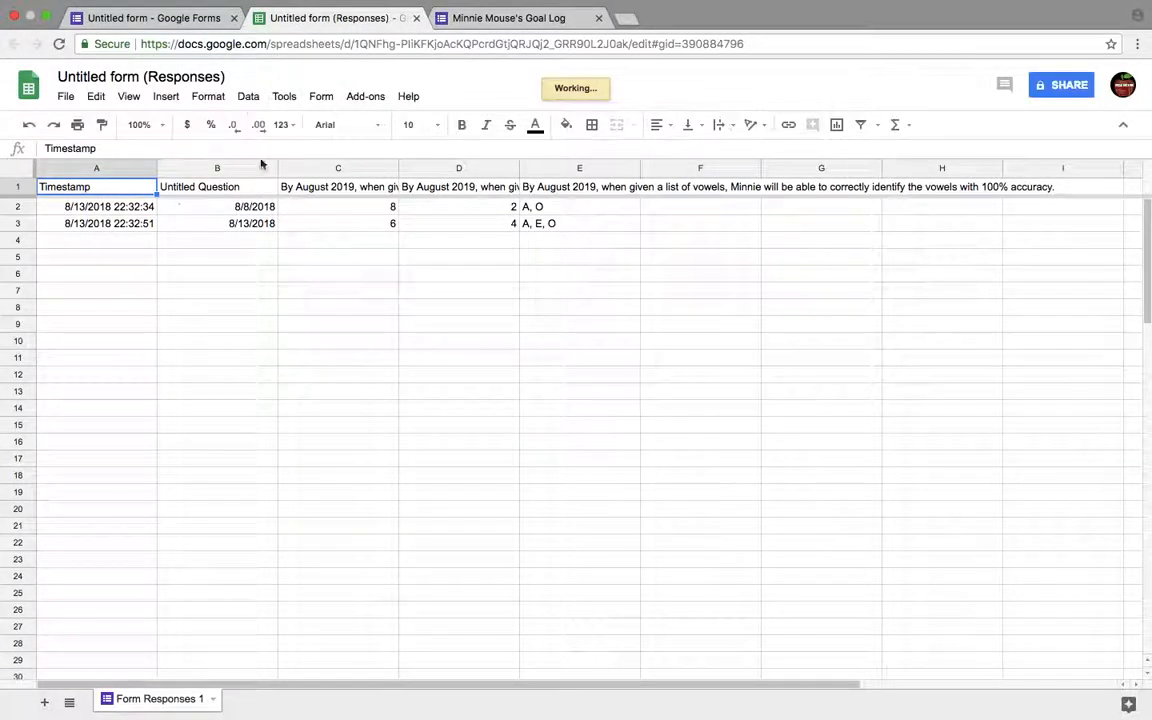
- Auto-fit column C of the responses sheet so the full fluency question header shows
left_click(388, 221)
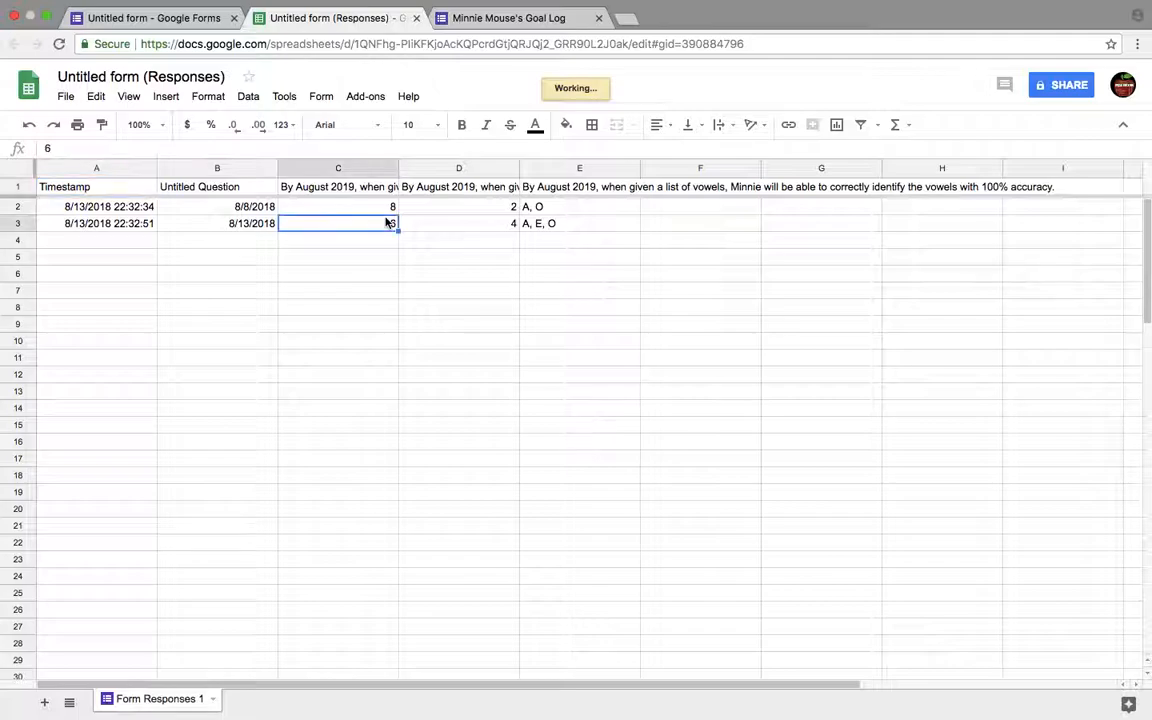
left_click(395, 206)
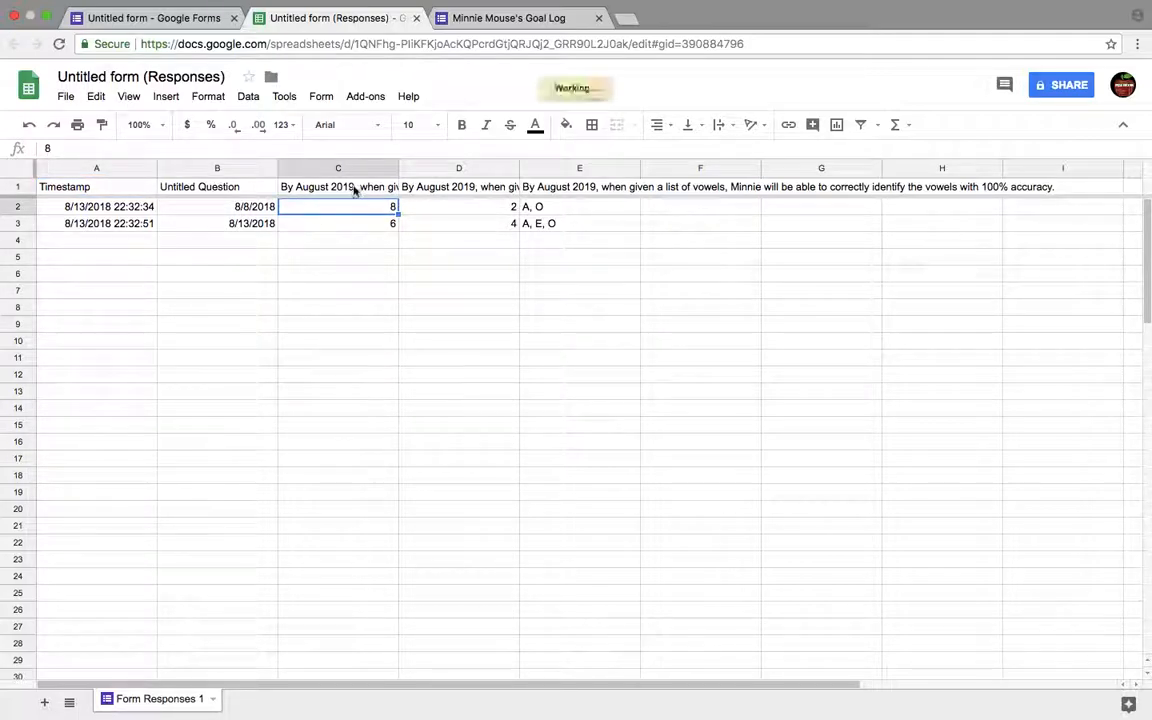
left_click(362, 182)
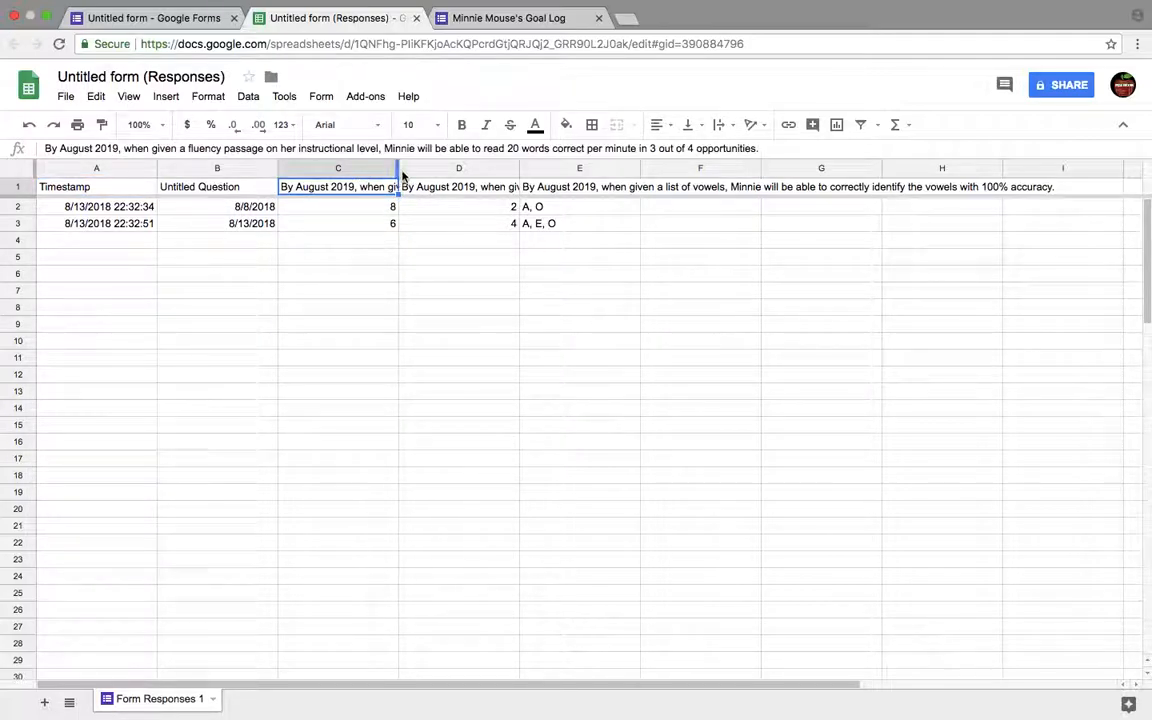
double_click(398, 172)
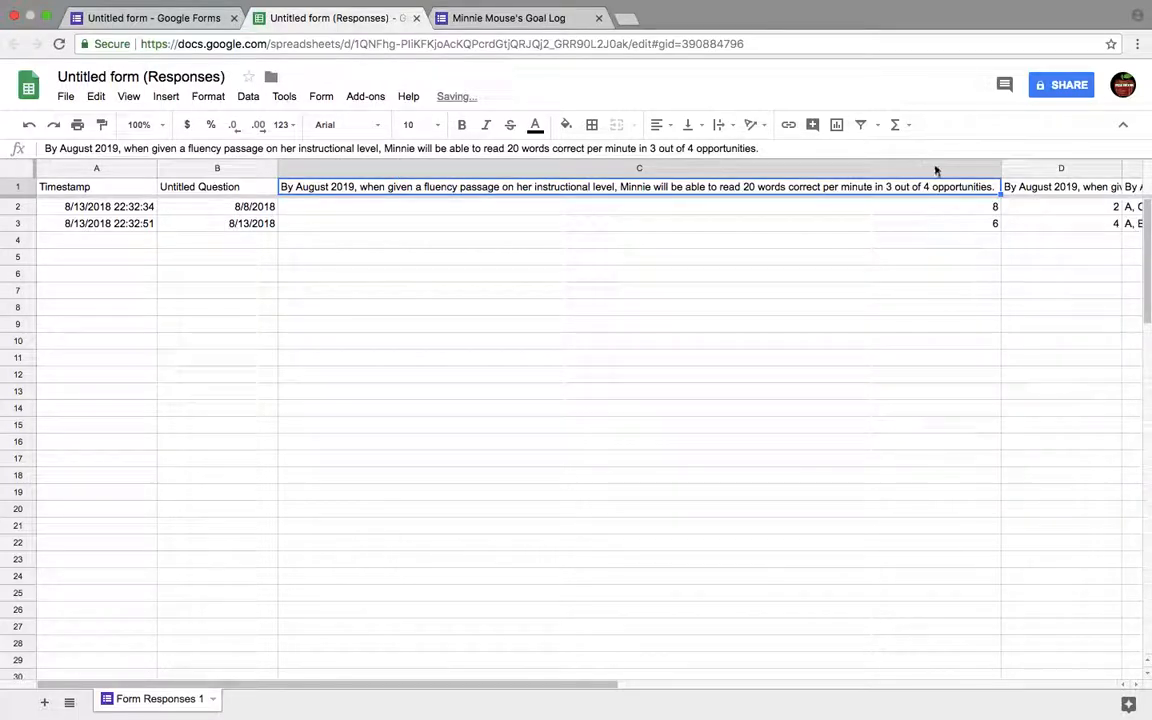
scroll(751, 252, "right", 10)
scroll(751, 252, "left", 10)
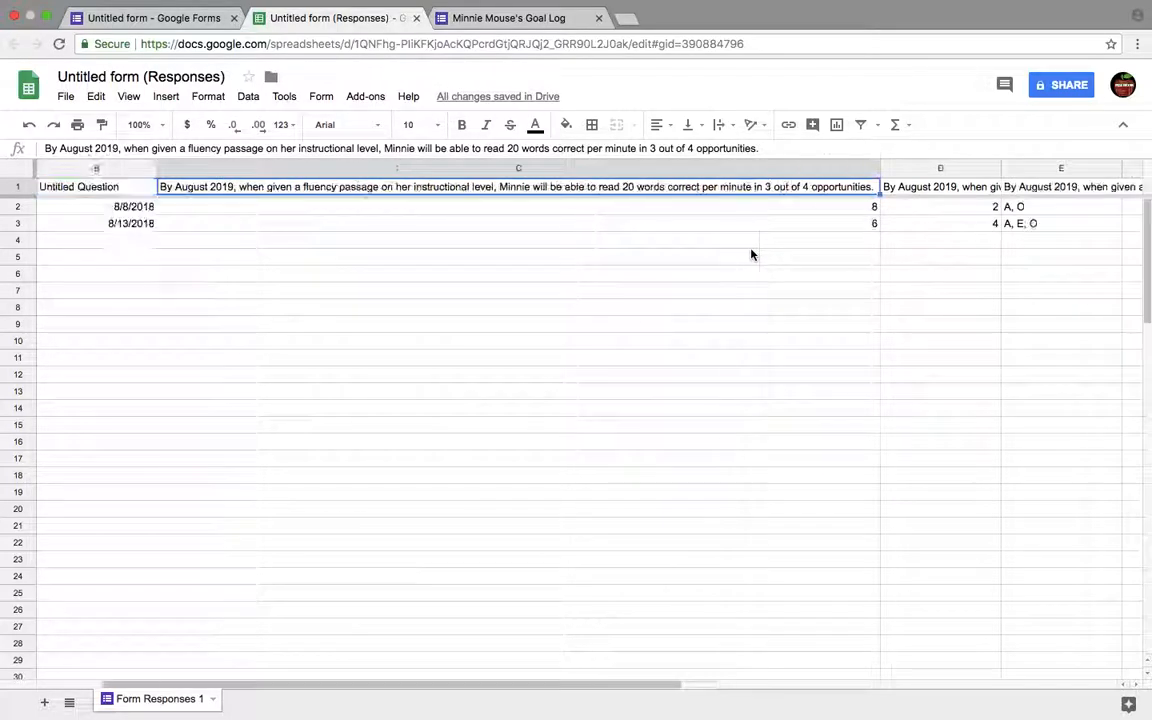
- Return to the form's tab and review the remaining individual response, then go back to the summary view
scroll(751, 252, "down", 1)
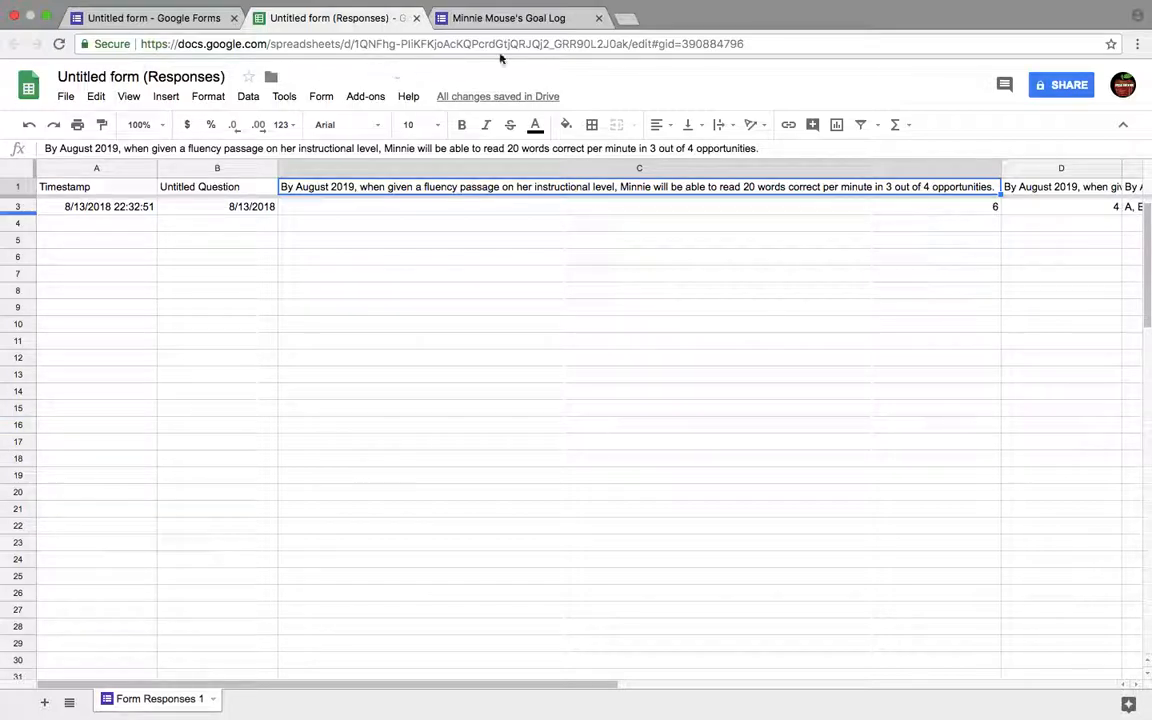
left_click(512, 22)
left_click(160, 18)
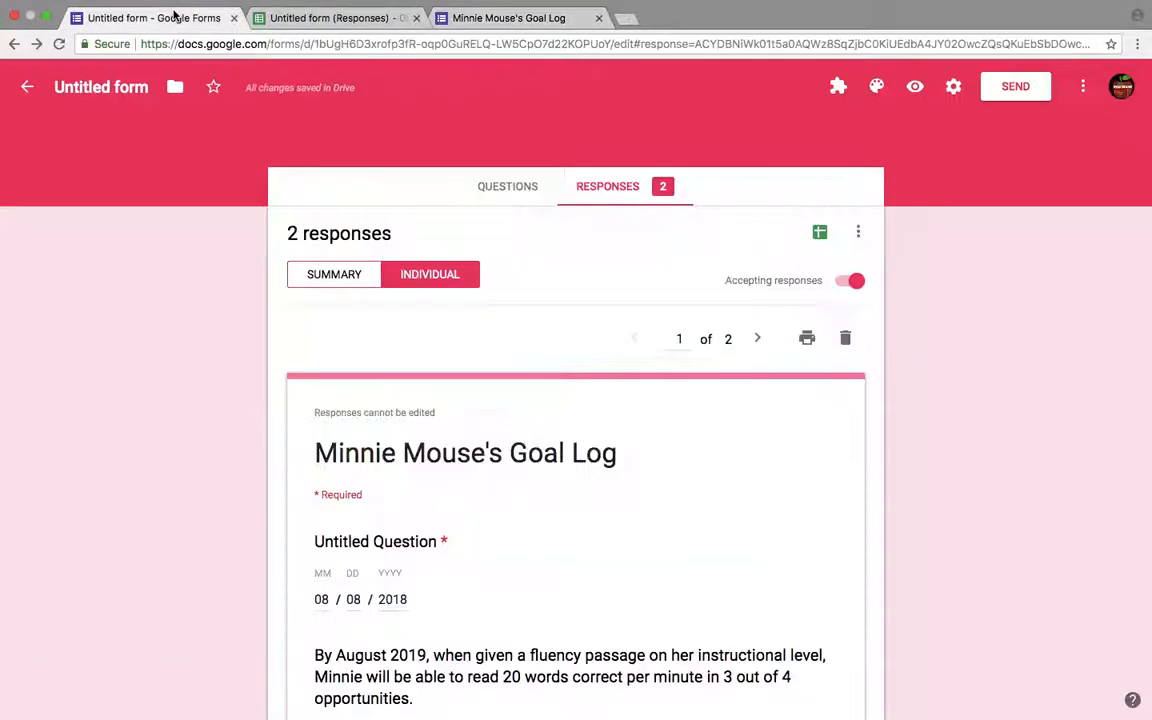
scroll(318, 246, "down", 1)
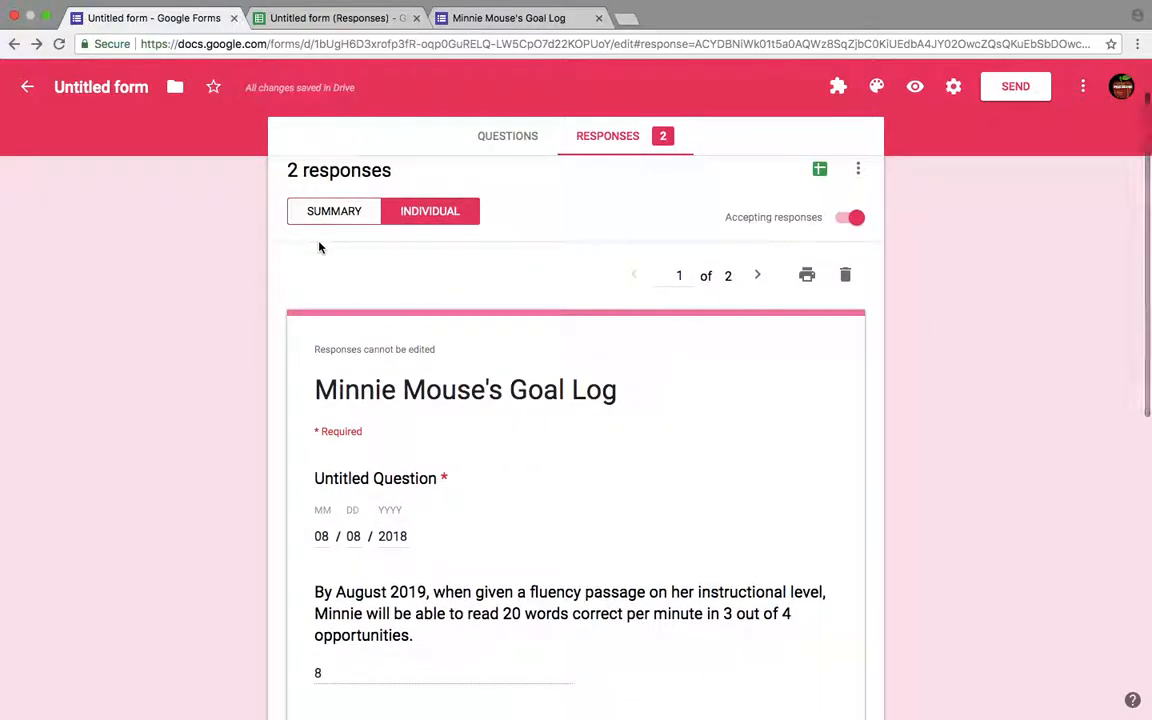
scroll(319, 247, "down", 7)
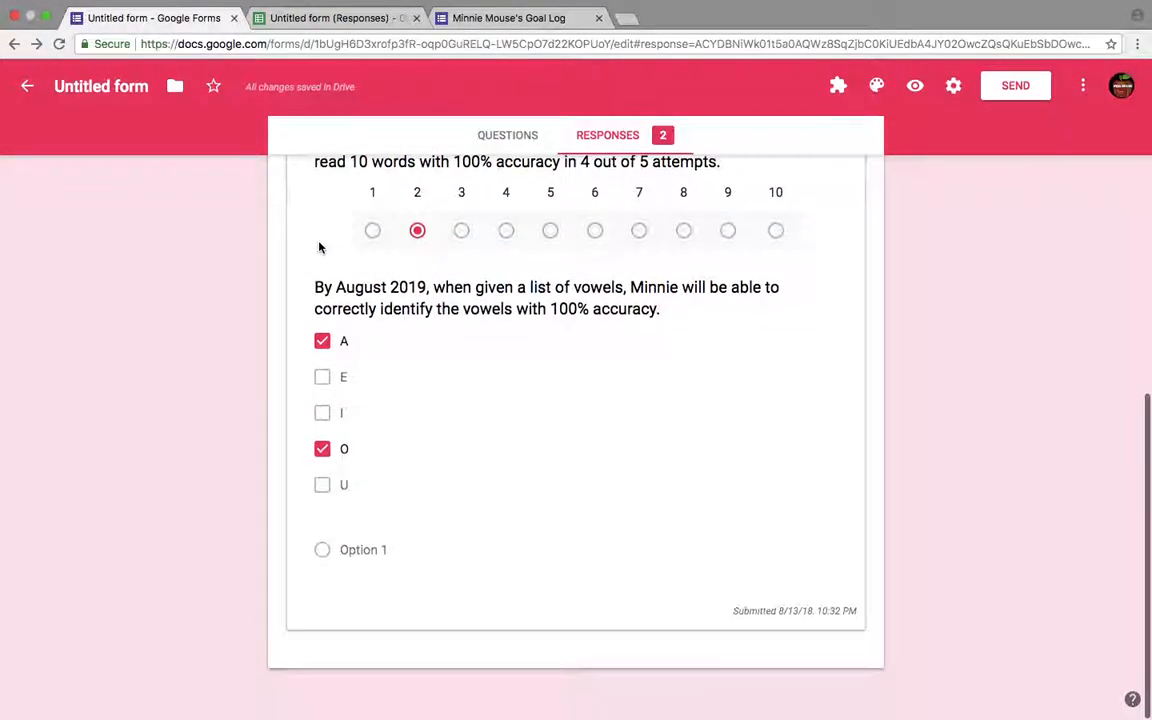
scroll(319, 247, "up", 5)
scroll(318, 246, "up", 3)
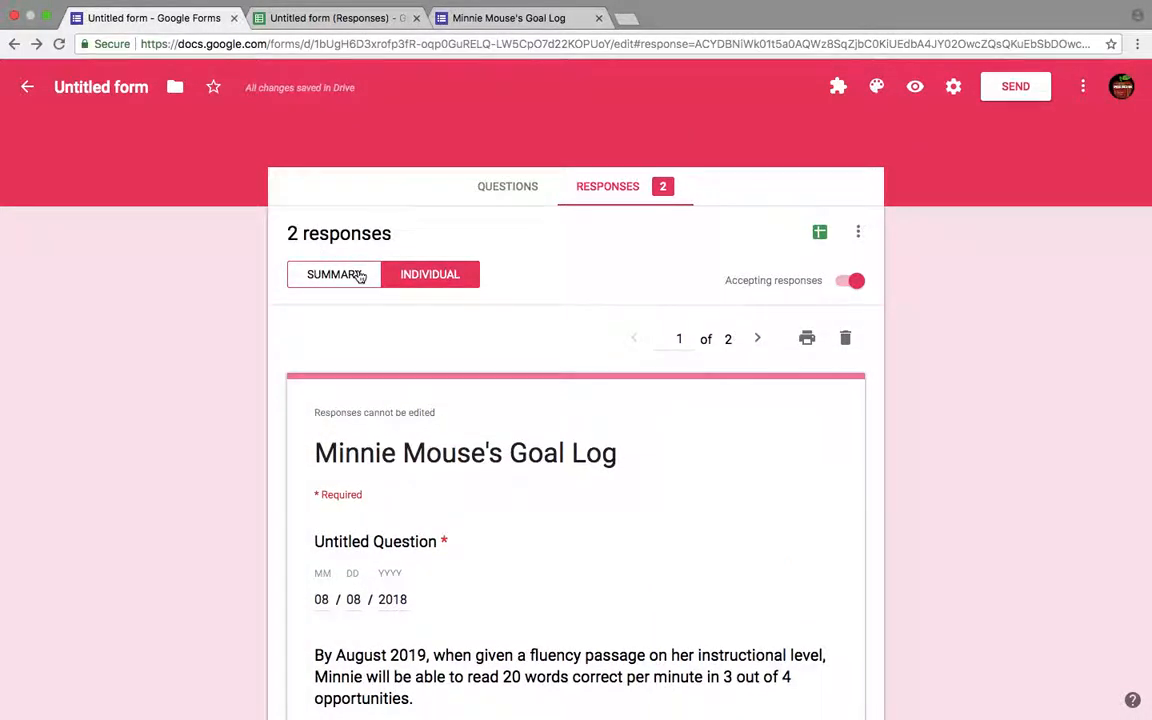
left_click(359, 276)
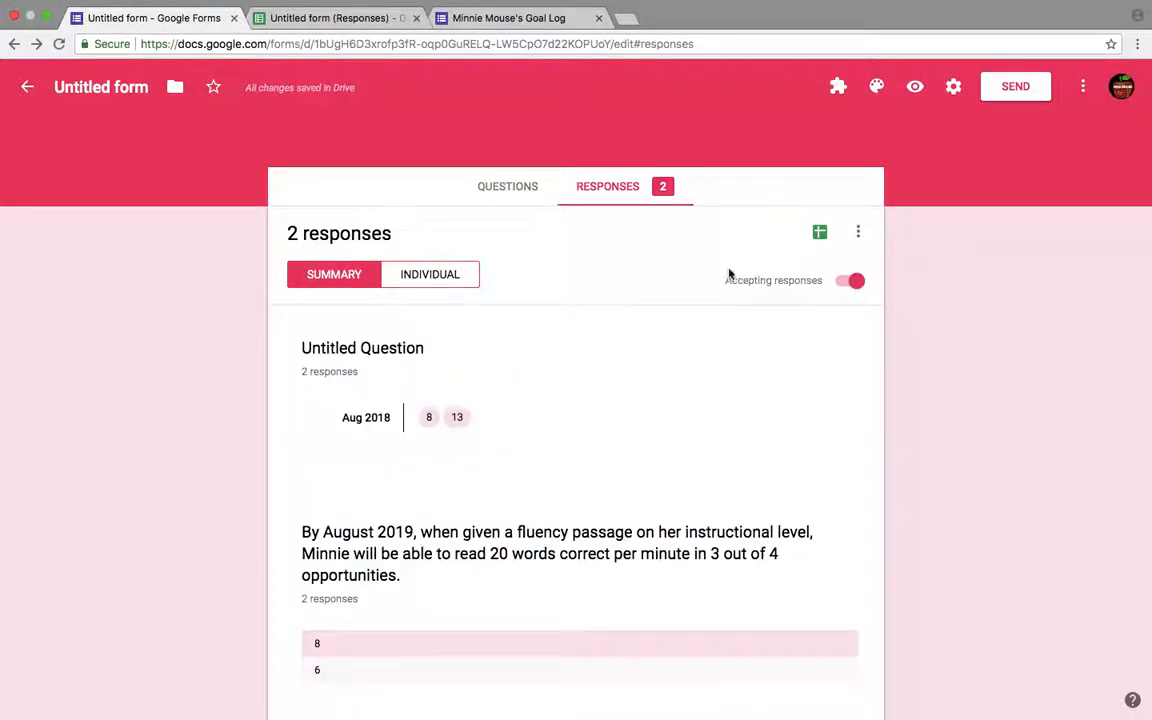
- Open the questions editor and delete the empty multiple-choice question at the end of the form
left_click(497, 190)
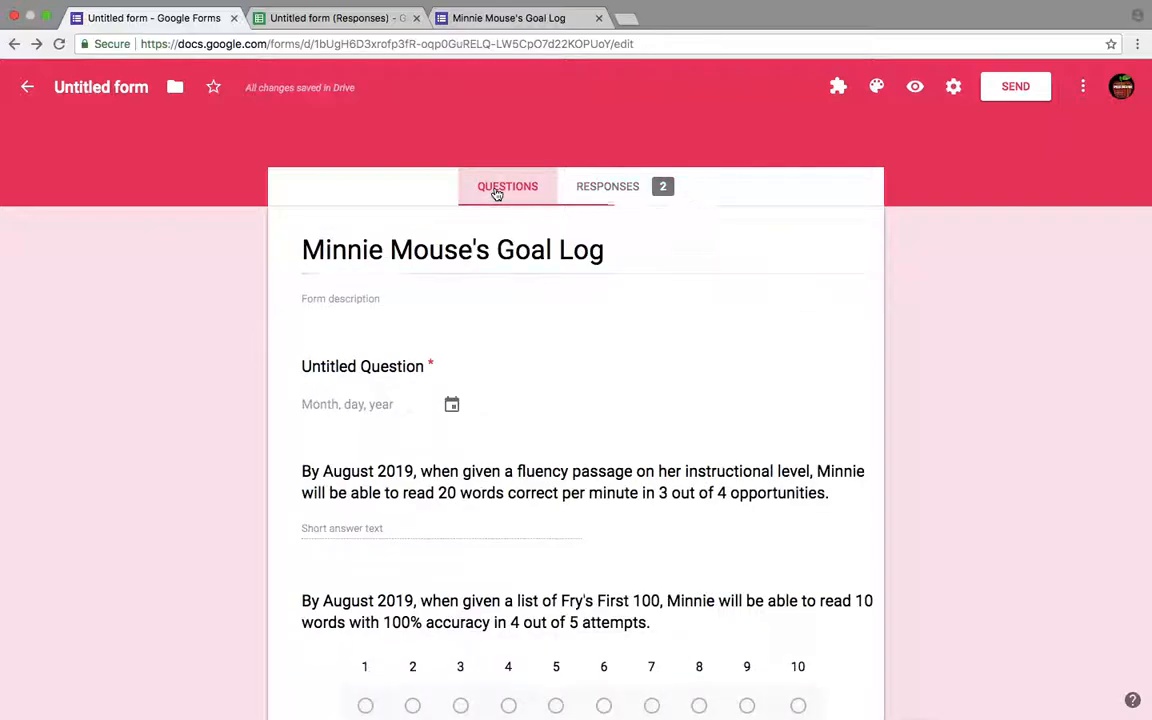
scroll(561, 305, "down", 3)
scroll(561, 307, "down", 5)
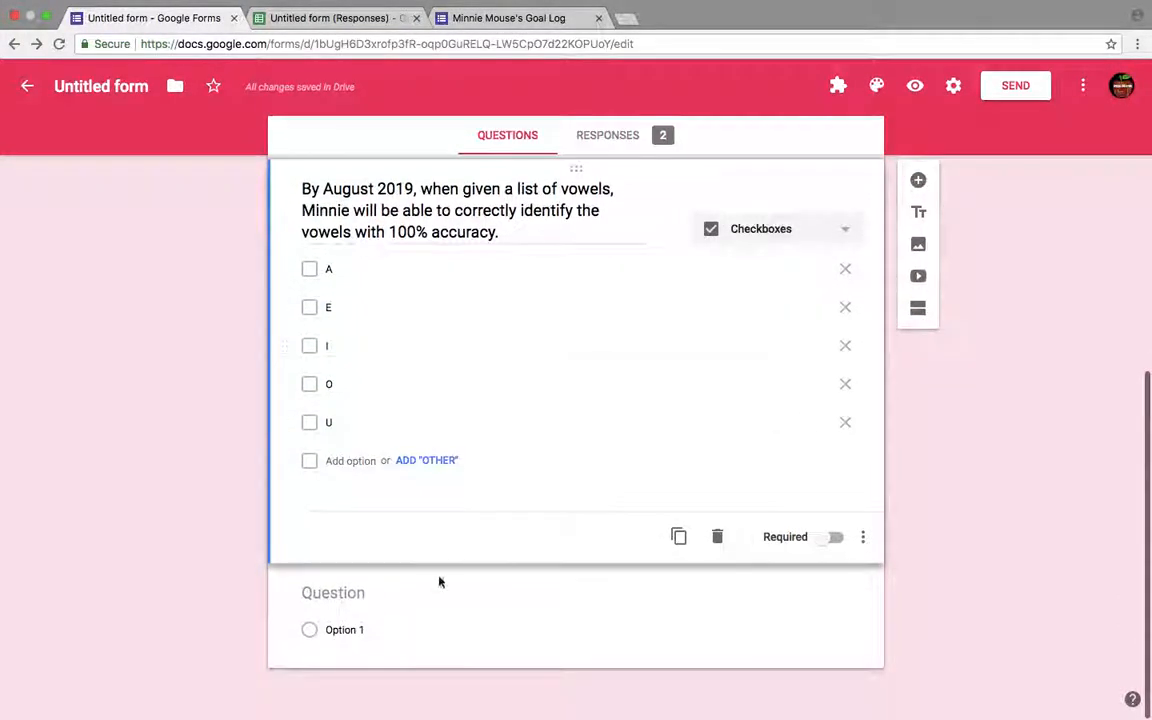
left_click(430, 628)
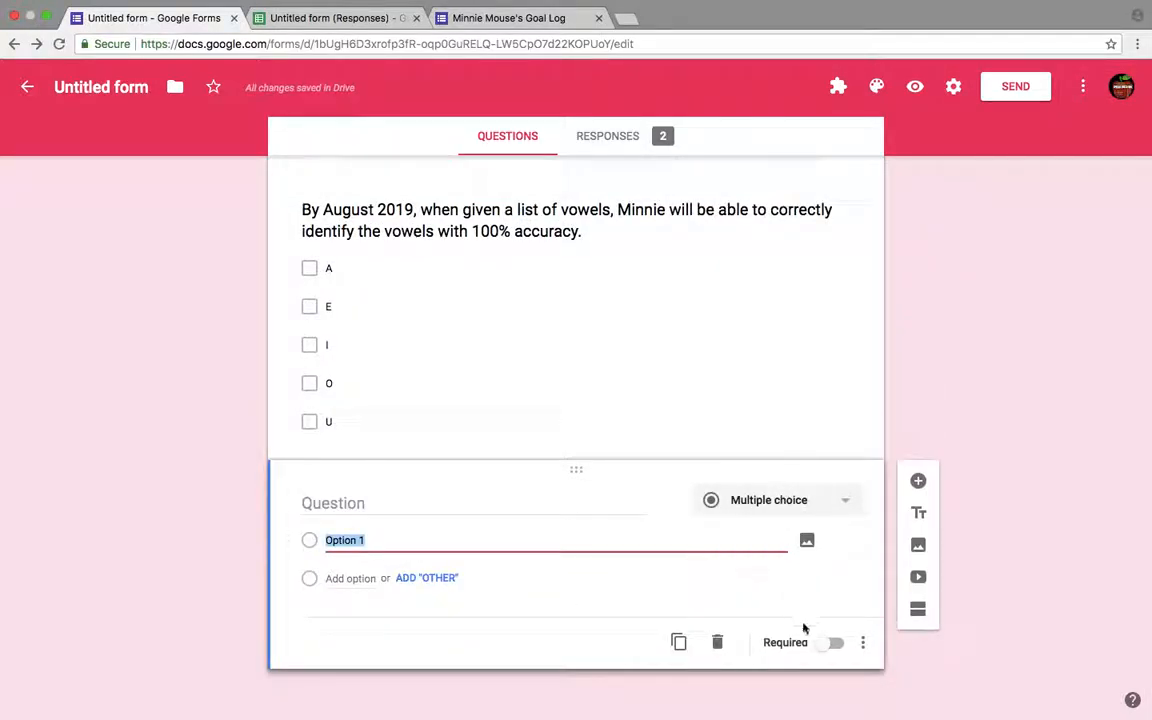
left_click(717, 642)
scroll(748, 185, "up", 10)
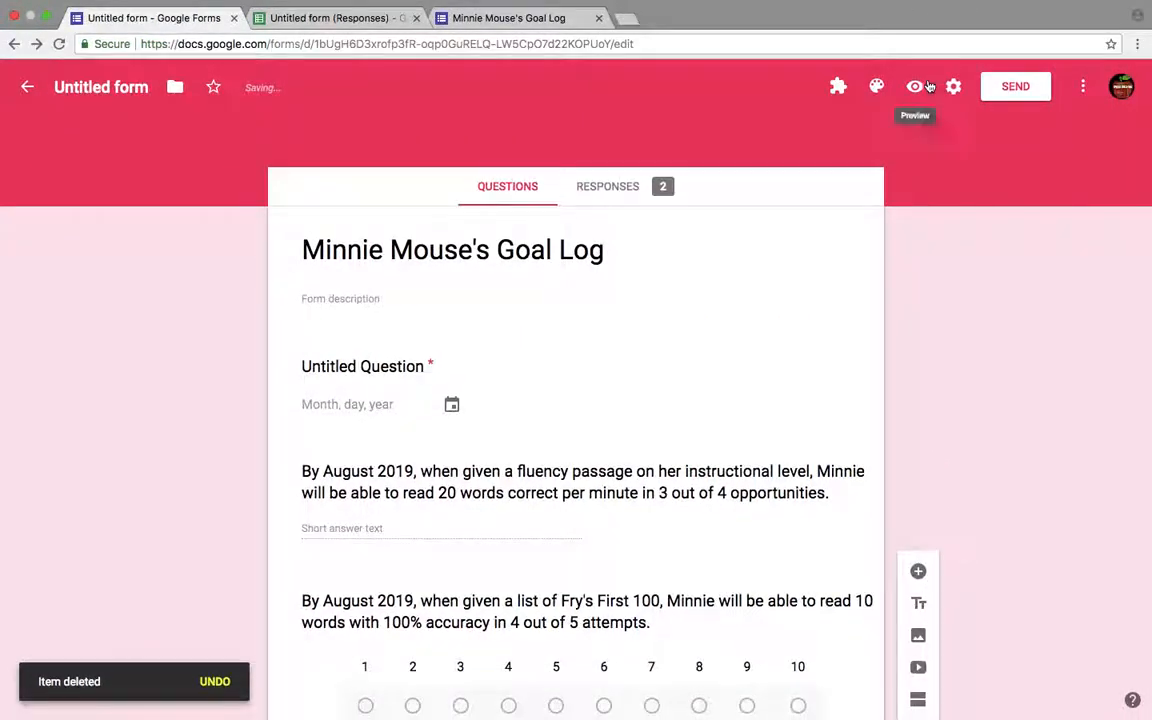
- Open the form preview and scroll through the live form's questions
left_click(916, 92)
scroll(553, 349, "down", 5)
scroll(553, 349, "down", 3)
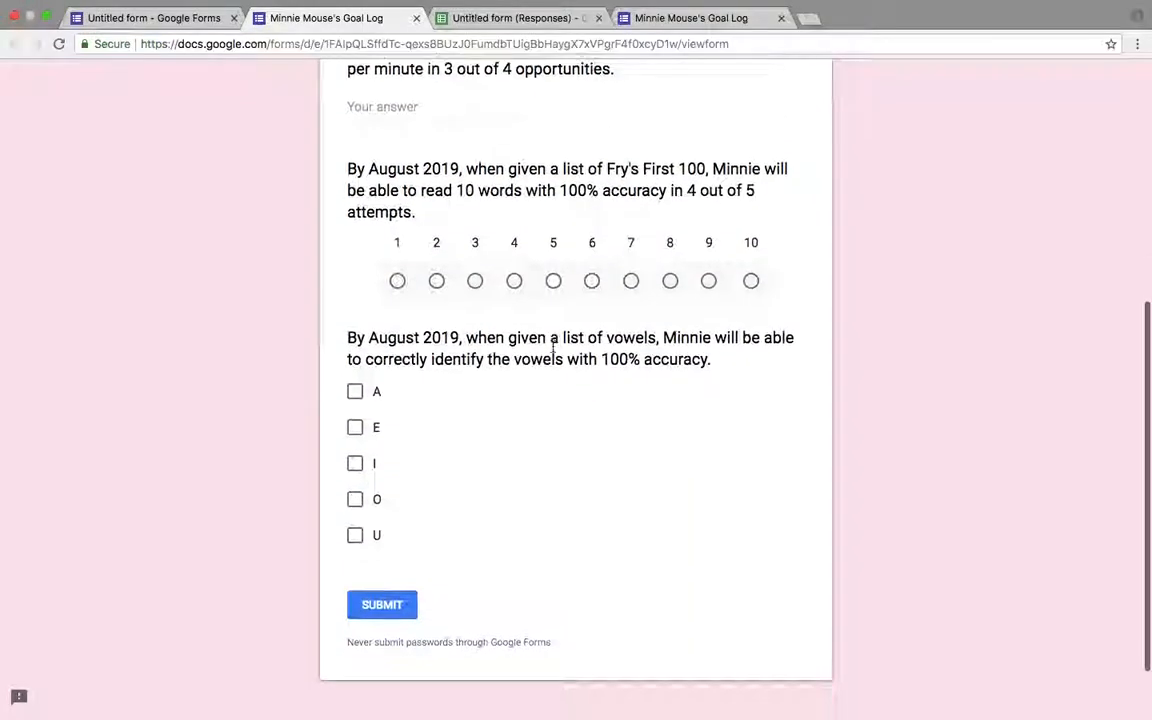
scroll(553, 350, "up", 10)
scroll(553, 351, "down", 1)
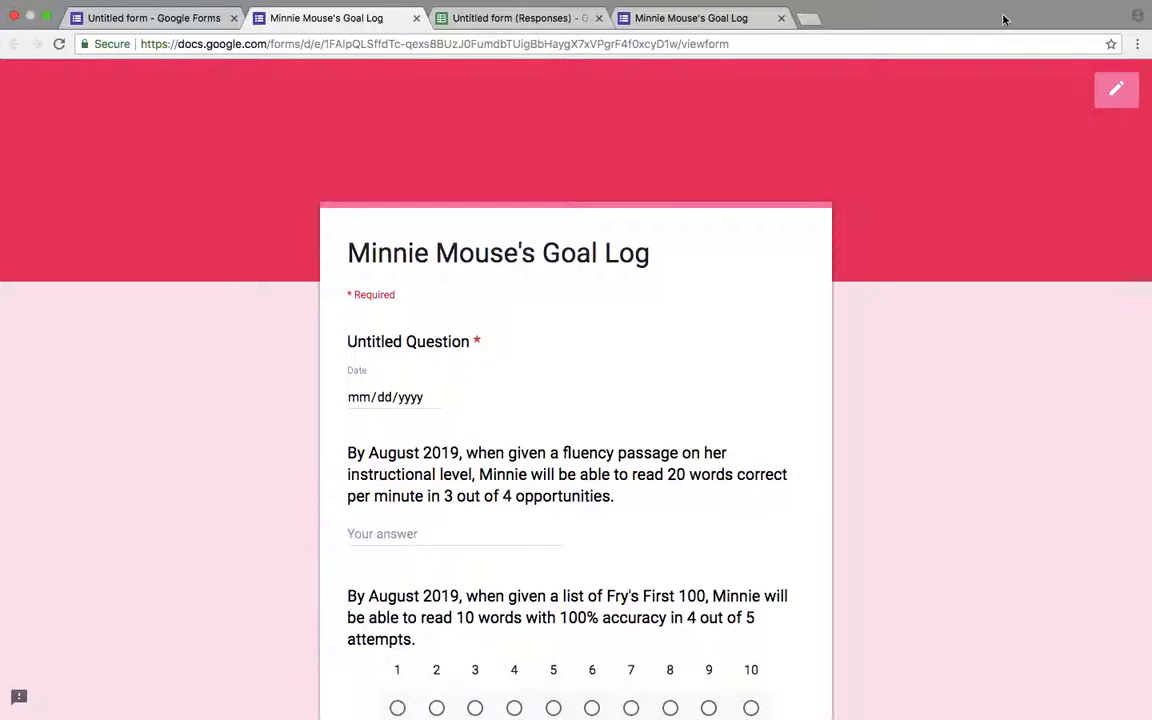
- Bookmark the live form page, then open the Minnie Mouse's Goal Log bookmark in a new tab
left_click(1112, 45)
left_click(1086, 183)
left_click(810, 20)
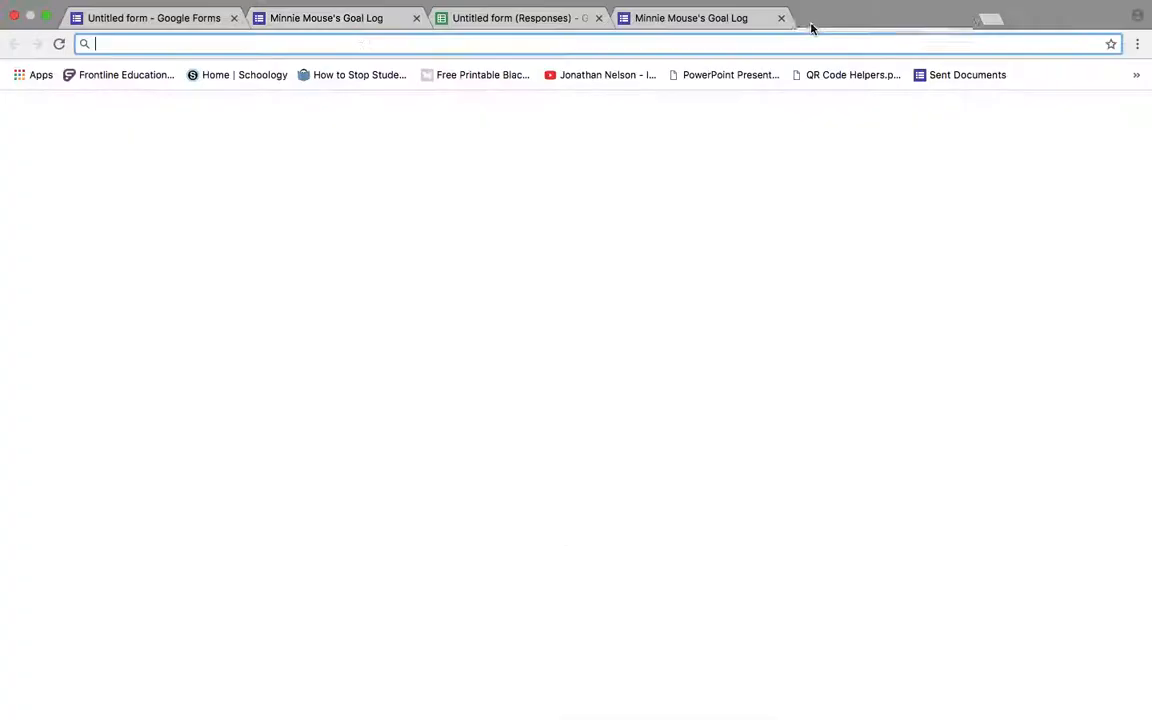
left_click(1136, 77)
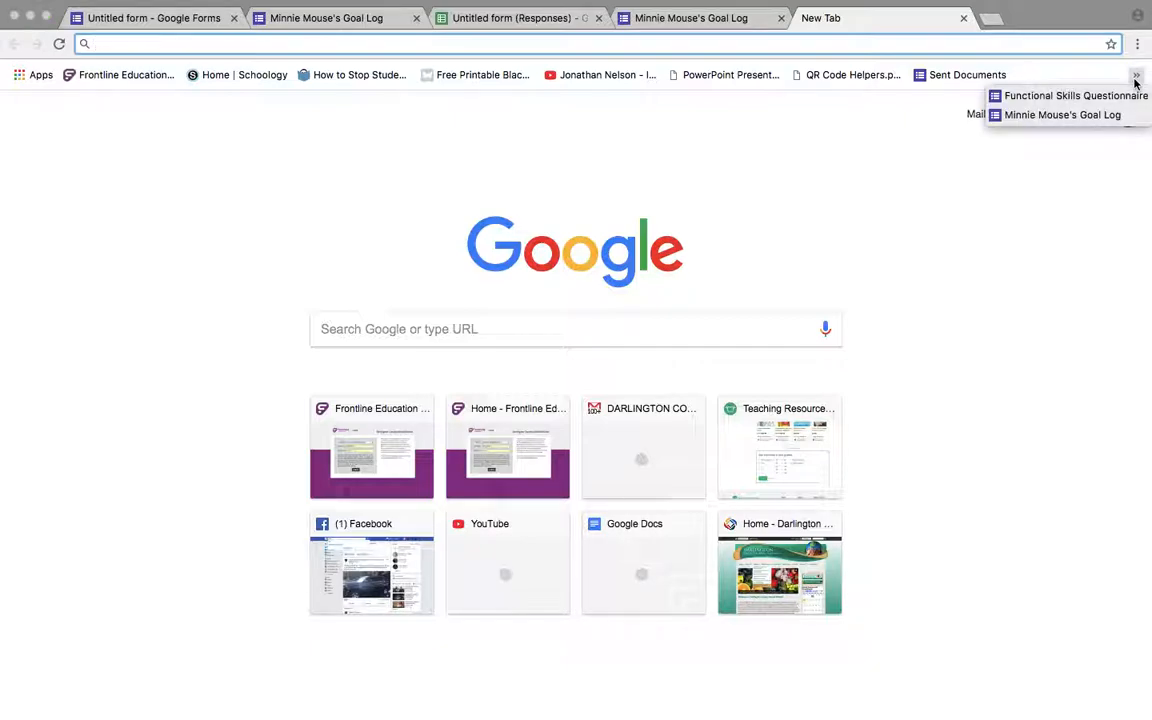
left_click(1110, 116)
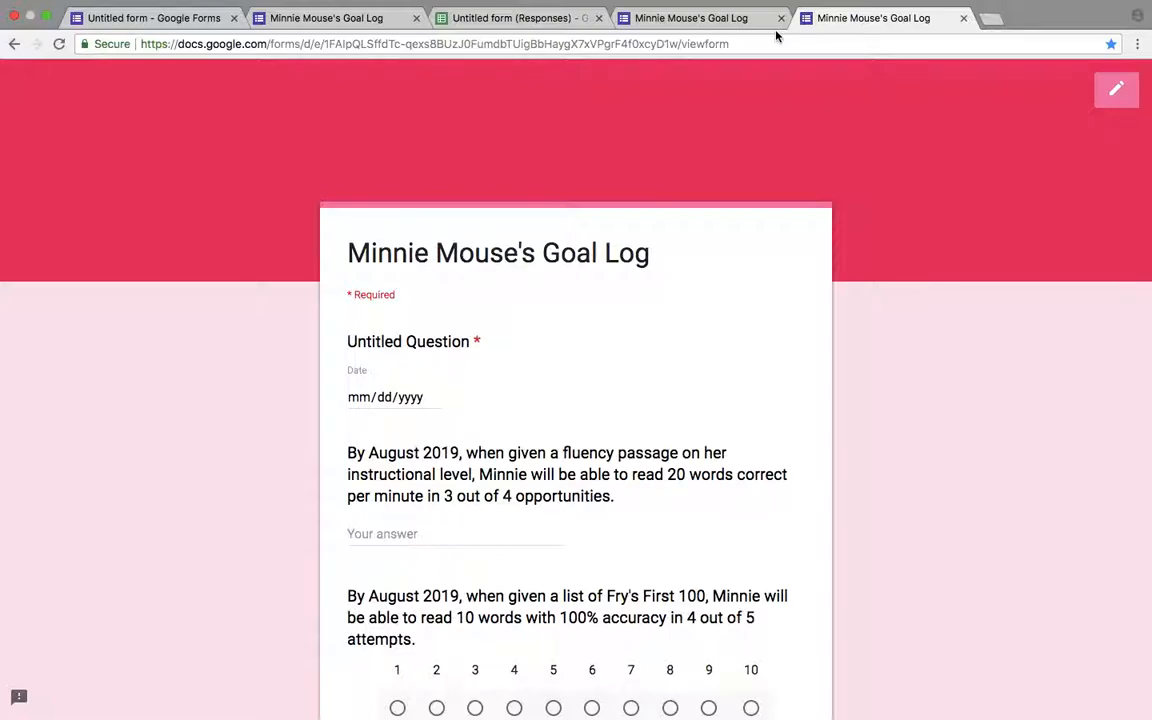
- Scroll through the bookmarked form to check its questions
scroll(716, 446, "down", 5)
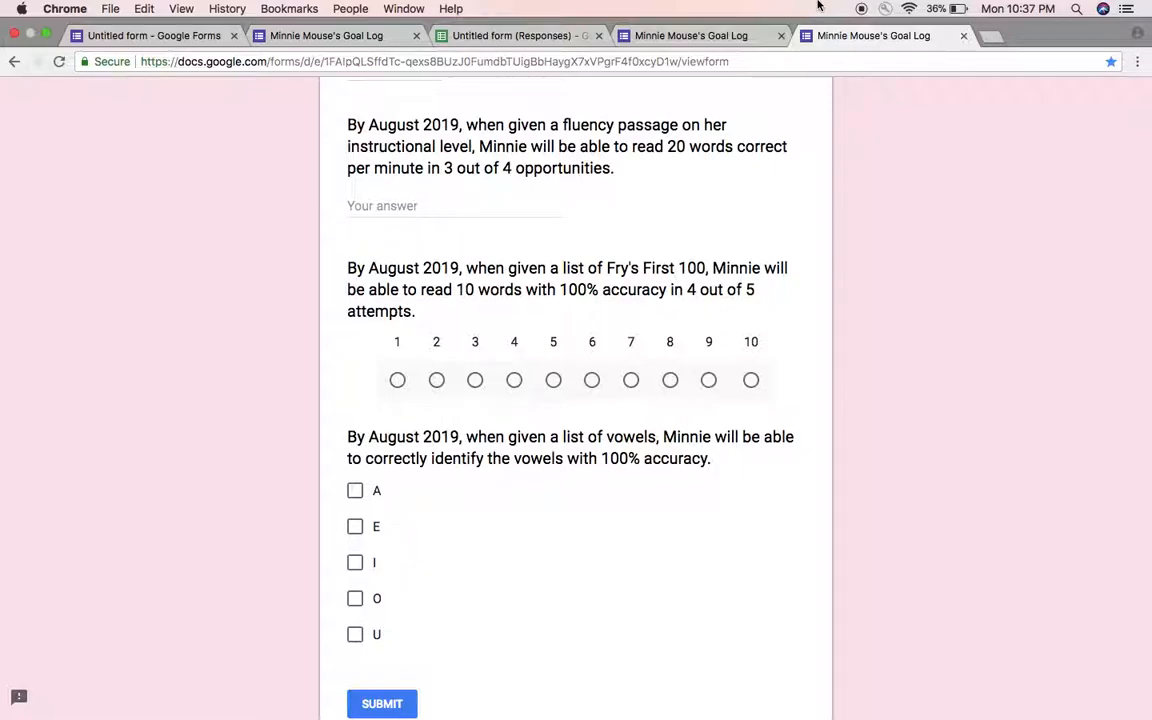
scroll(882, 216, "down", 2)
scroll(882, 216, "up", 5)
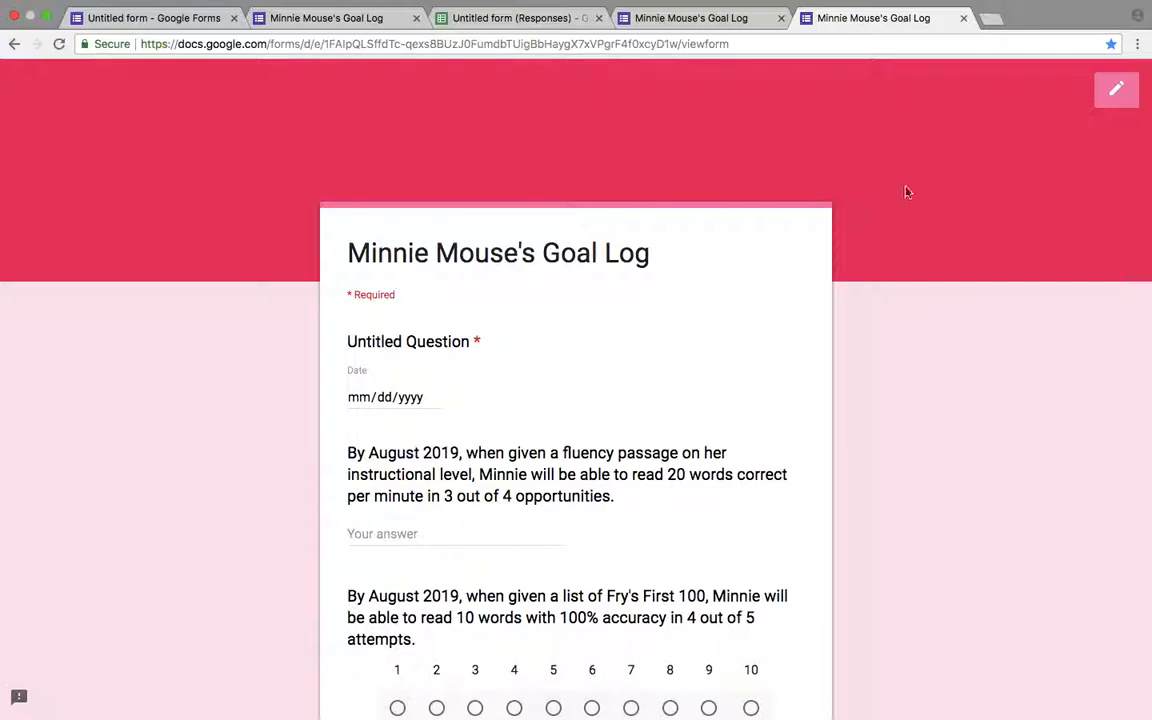
scroll(718, 236, "down", 5)
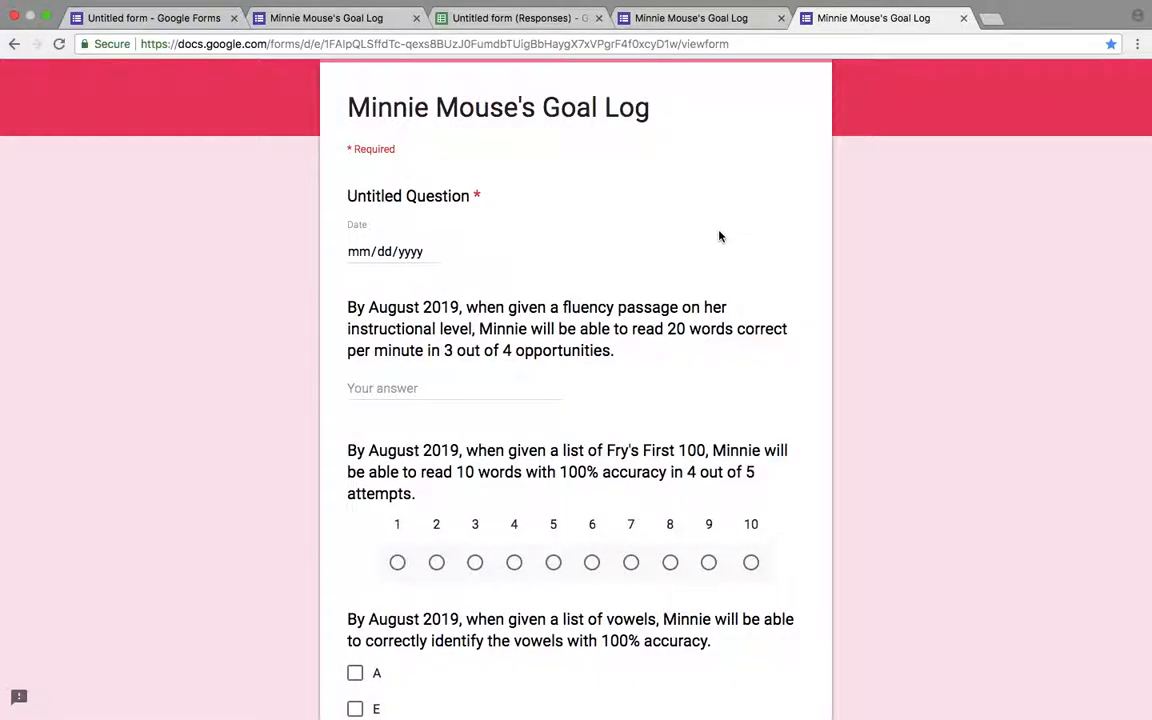
scroll(718, 236, "down", 5)
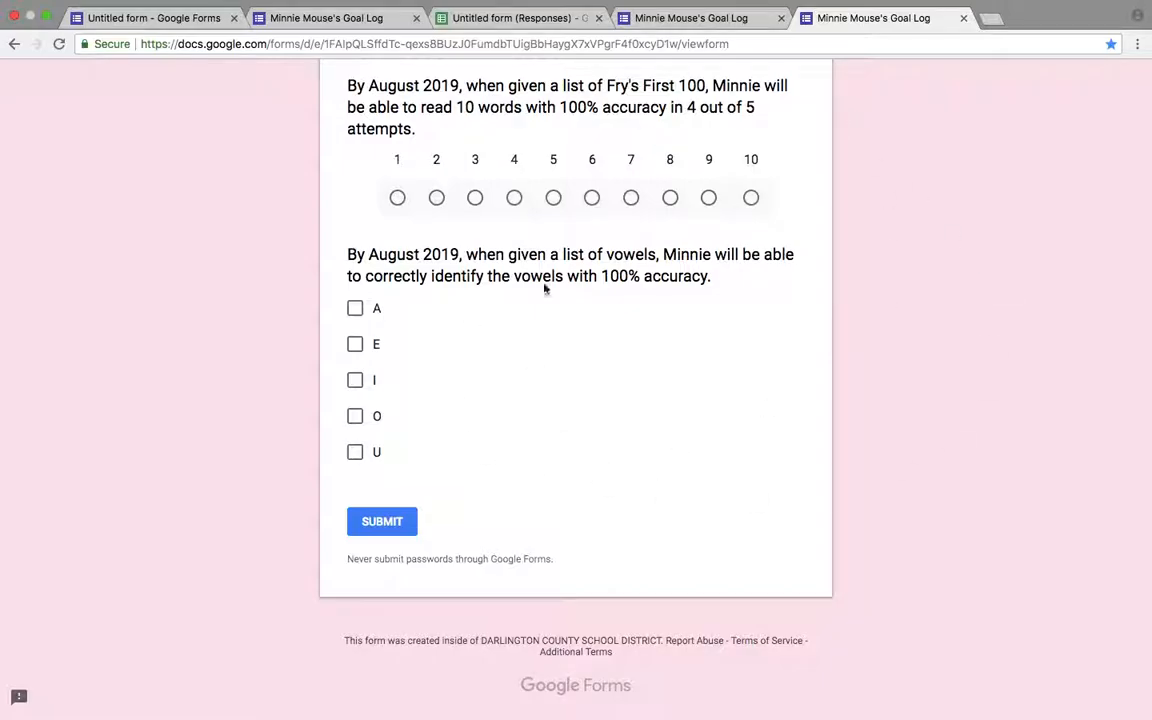
scroll(874, 262, "up", 10)
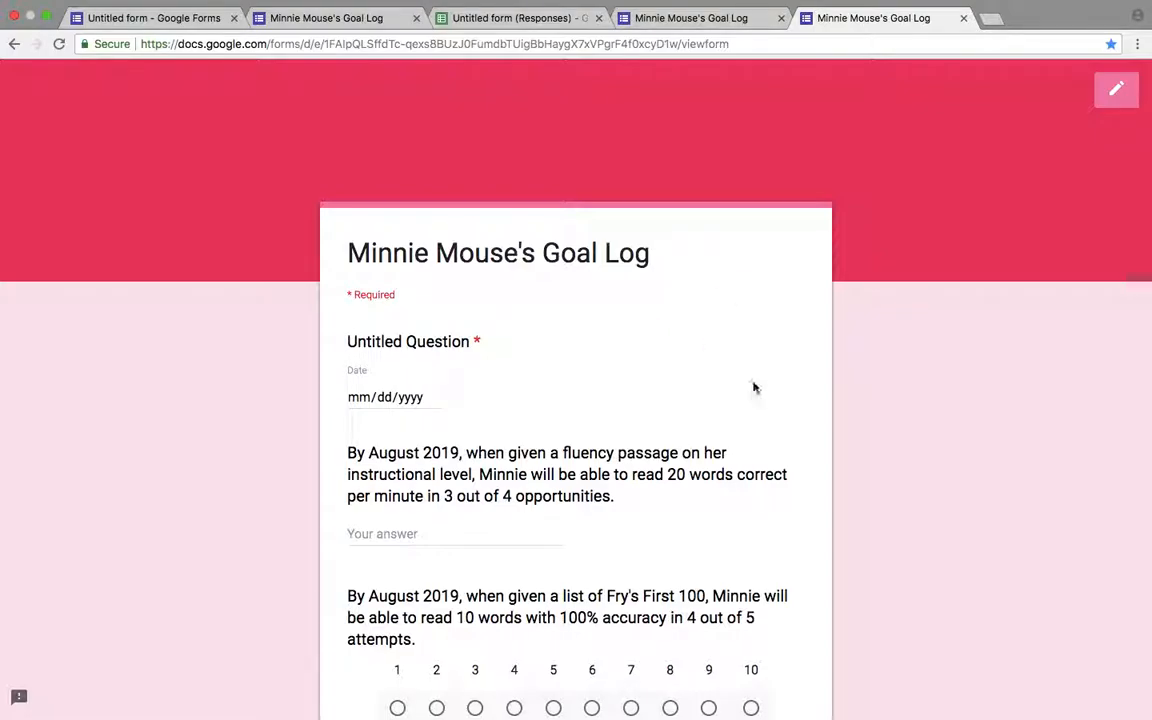
scroll(754, 387, "down", 3)
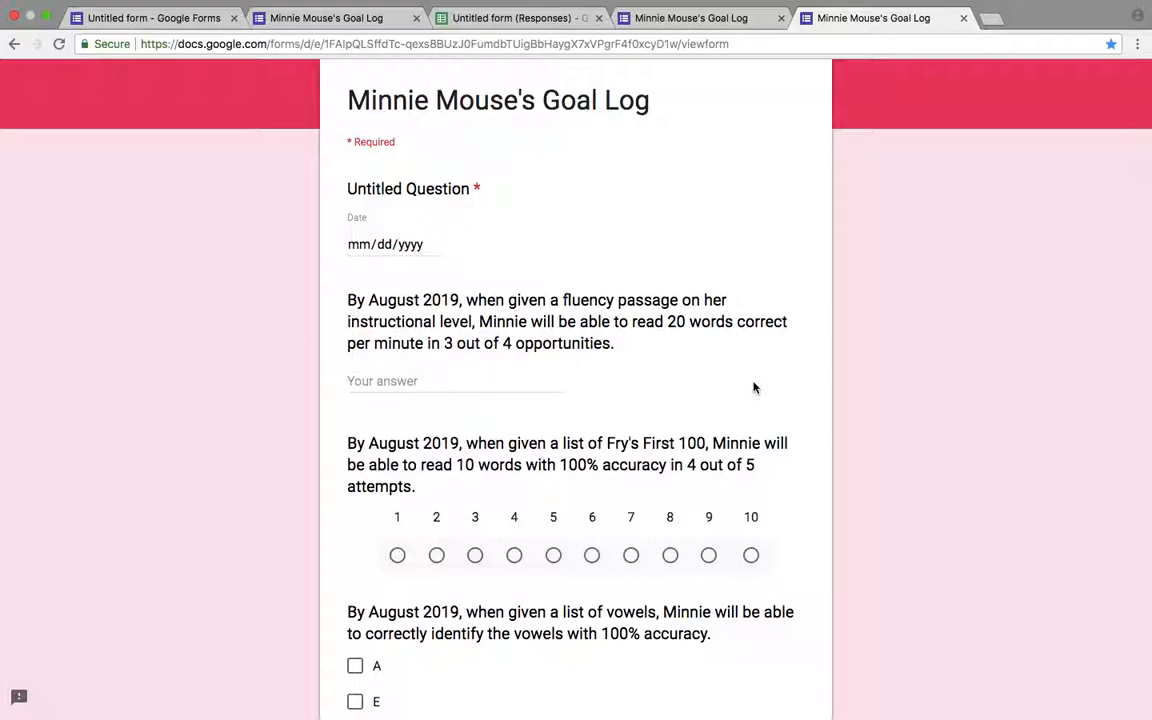
- Return to the form editor's tab and open the responses summary
left_click(714, 20)
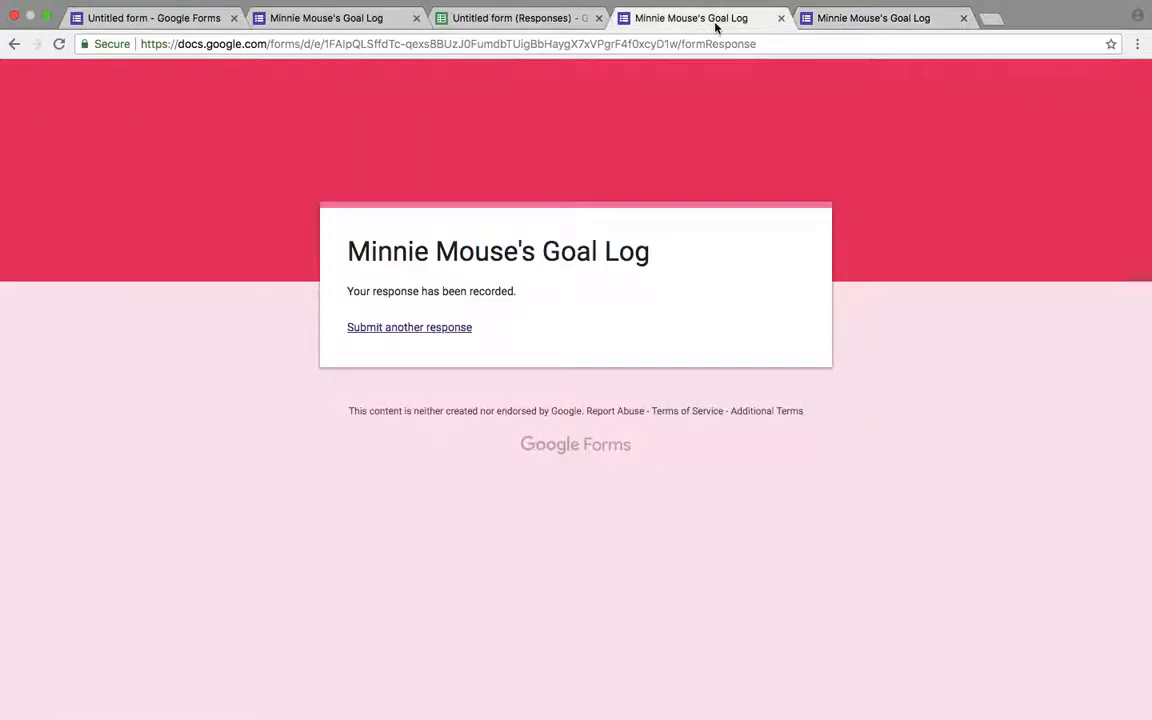
left_click(392, 20)
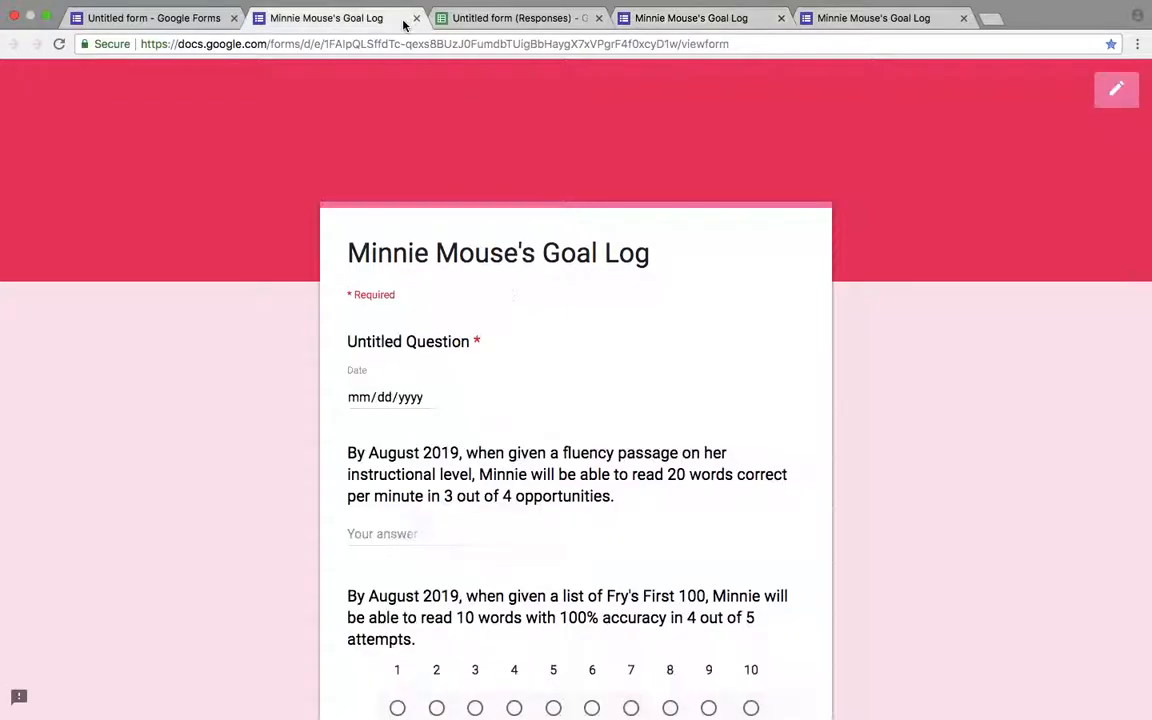
left_click(162, 25)
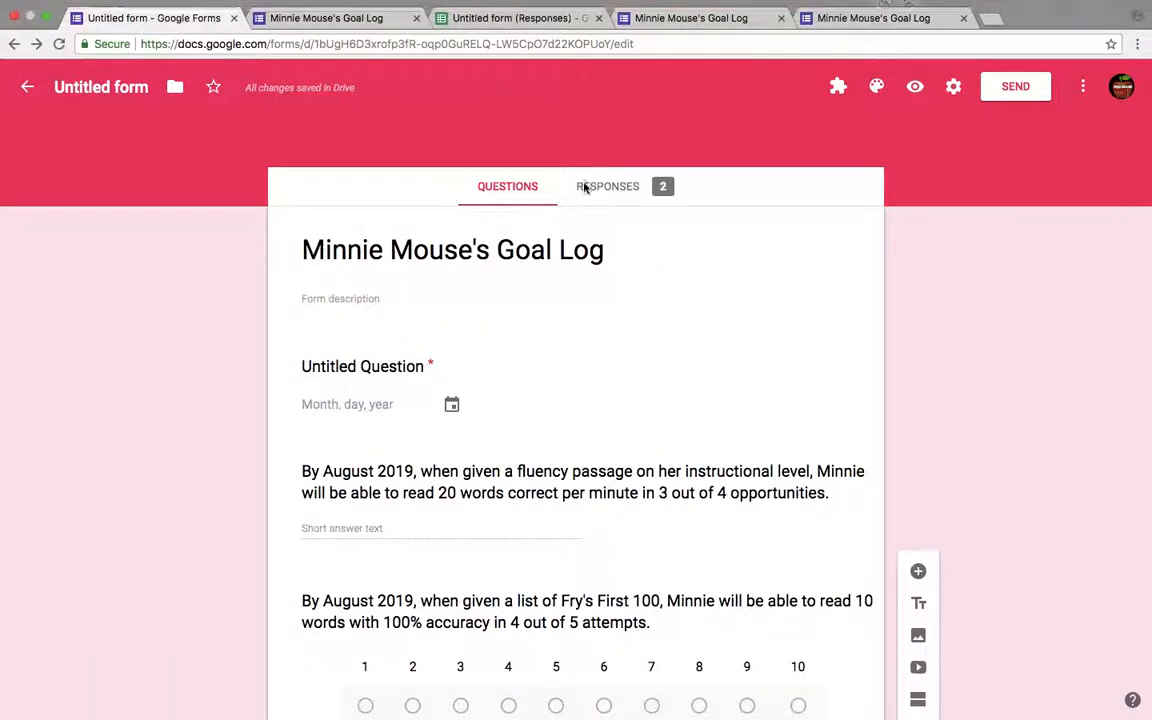
left_click(645, 189)
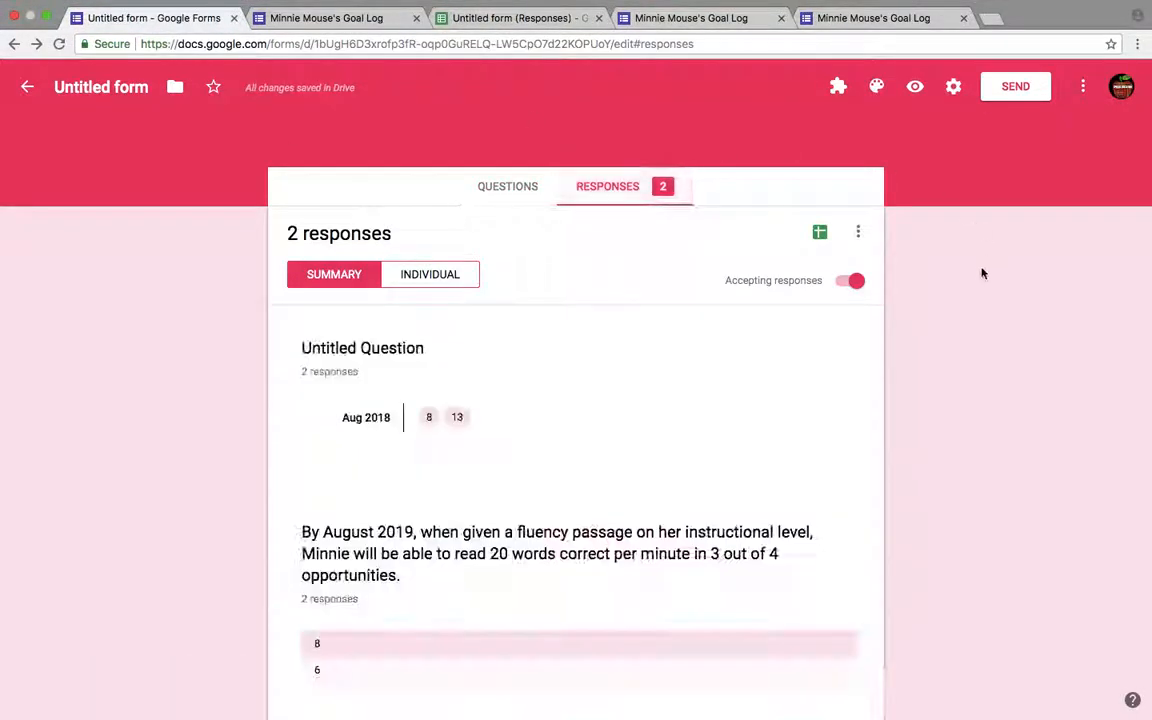
- Review the response options menu and the form's general settings, closing both without changes
left_click(856, 233)
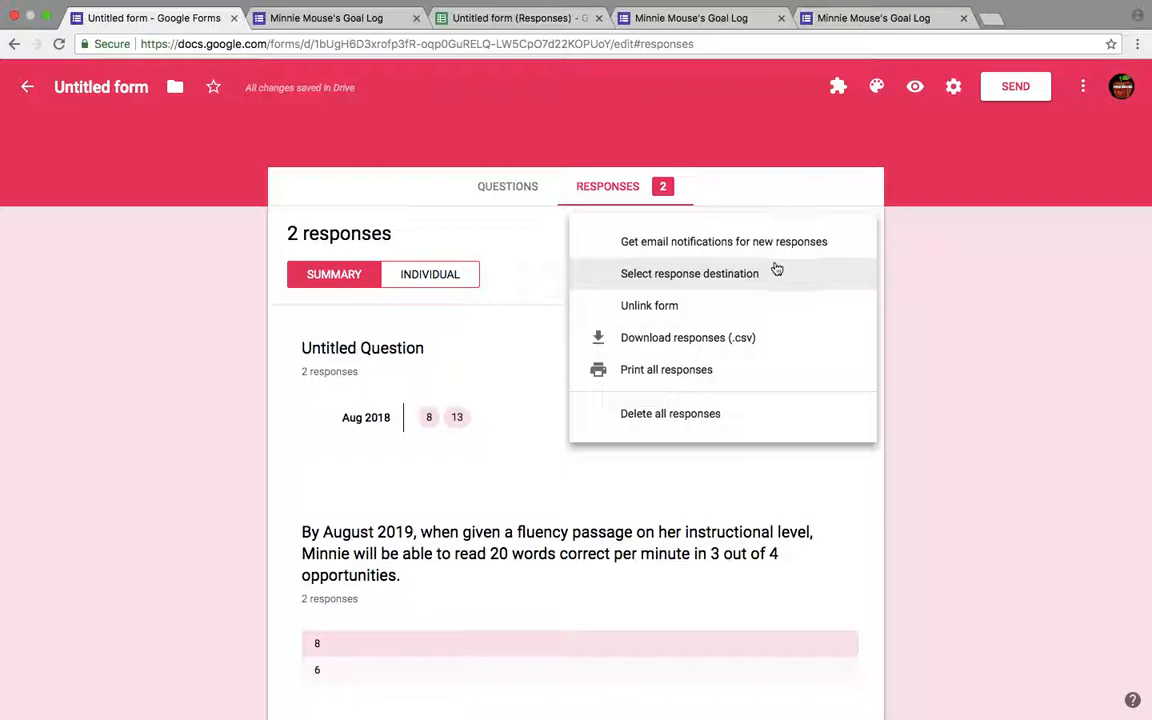
left_click(845, 178)
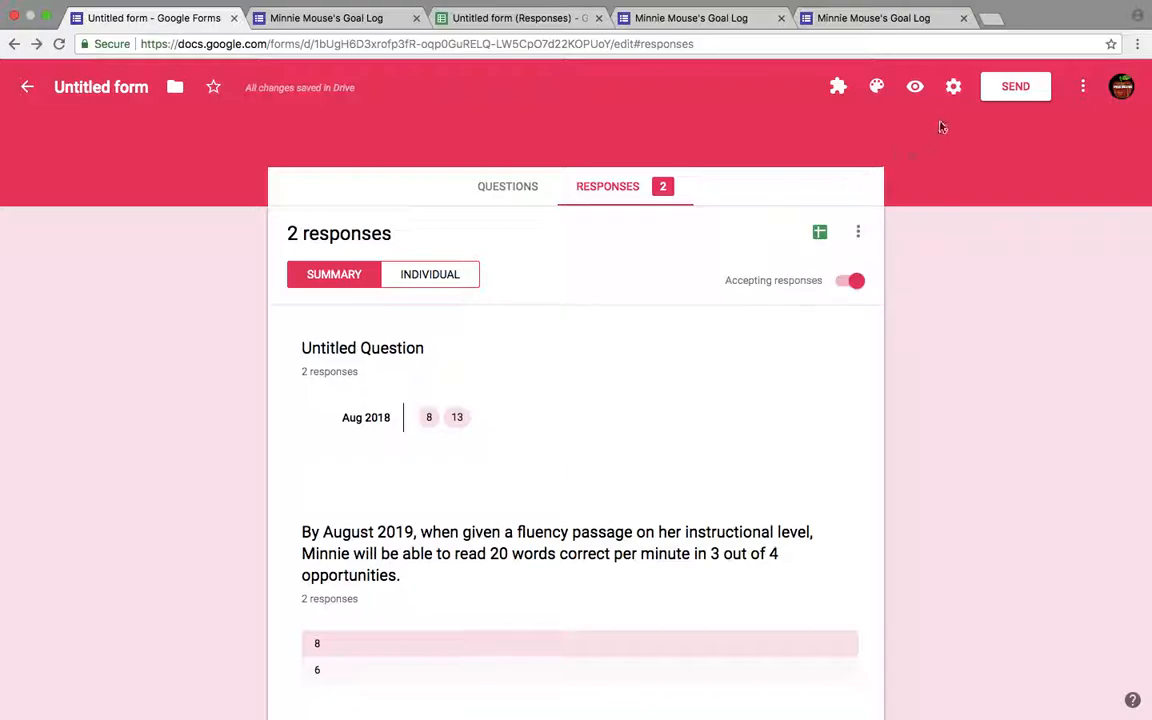
left_click(858, 236)
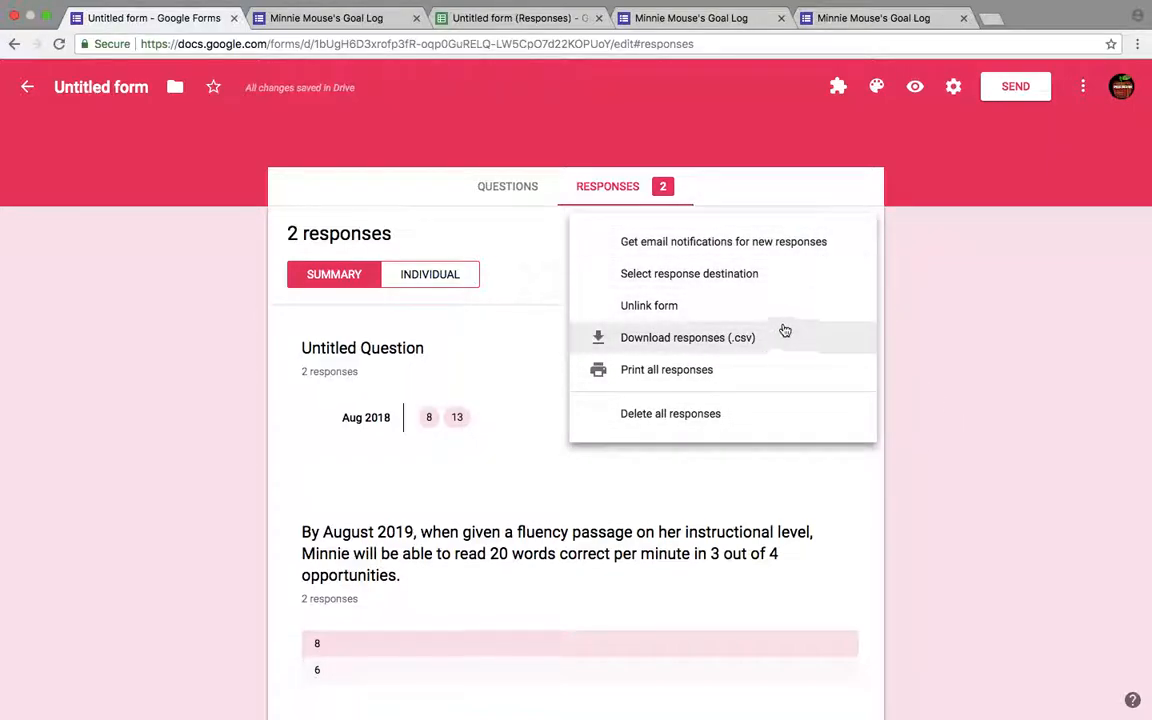
left_click(1000, 285)
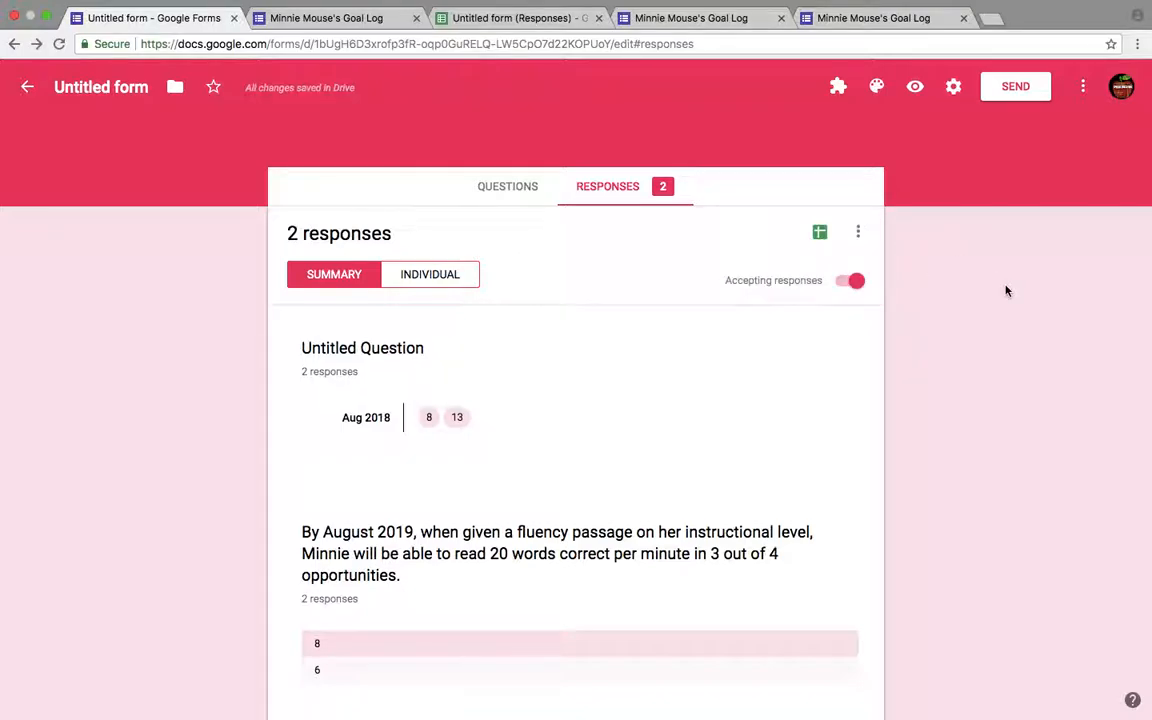
left_click(955, 88)
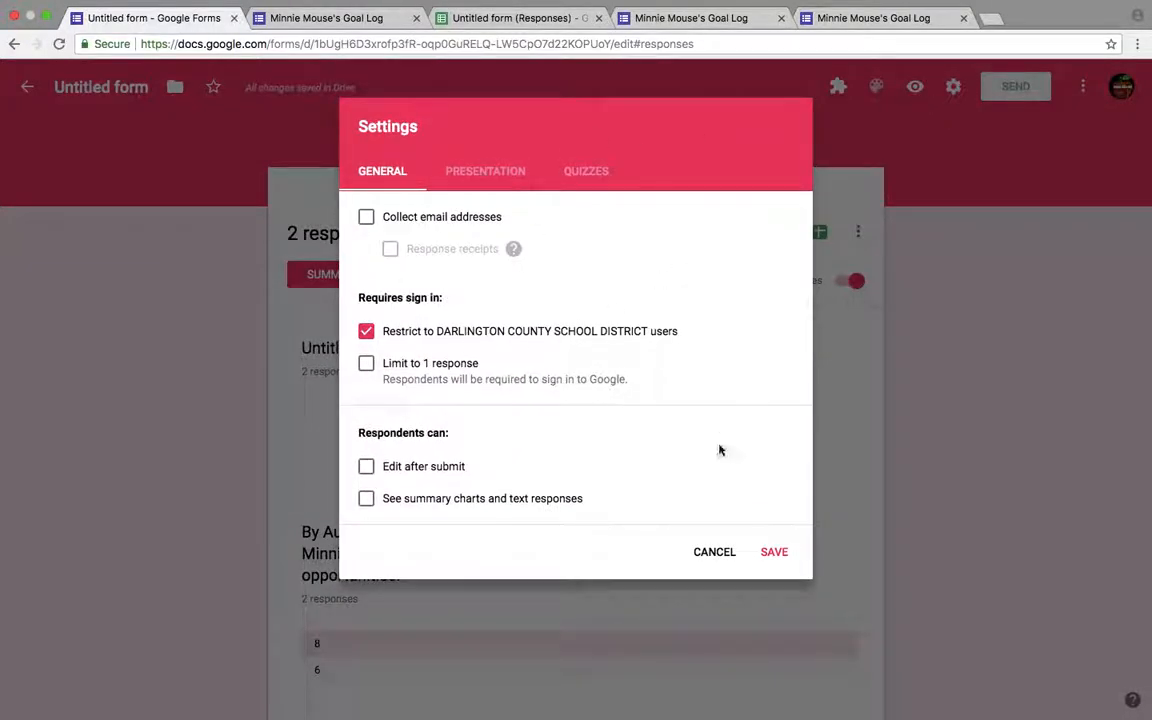
left_click(772, 551)
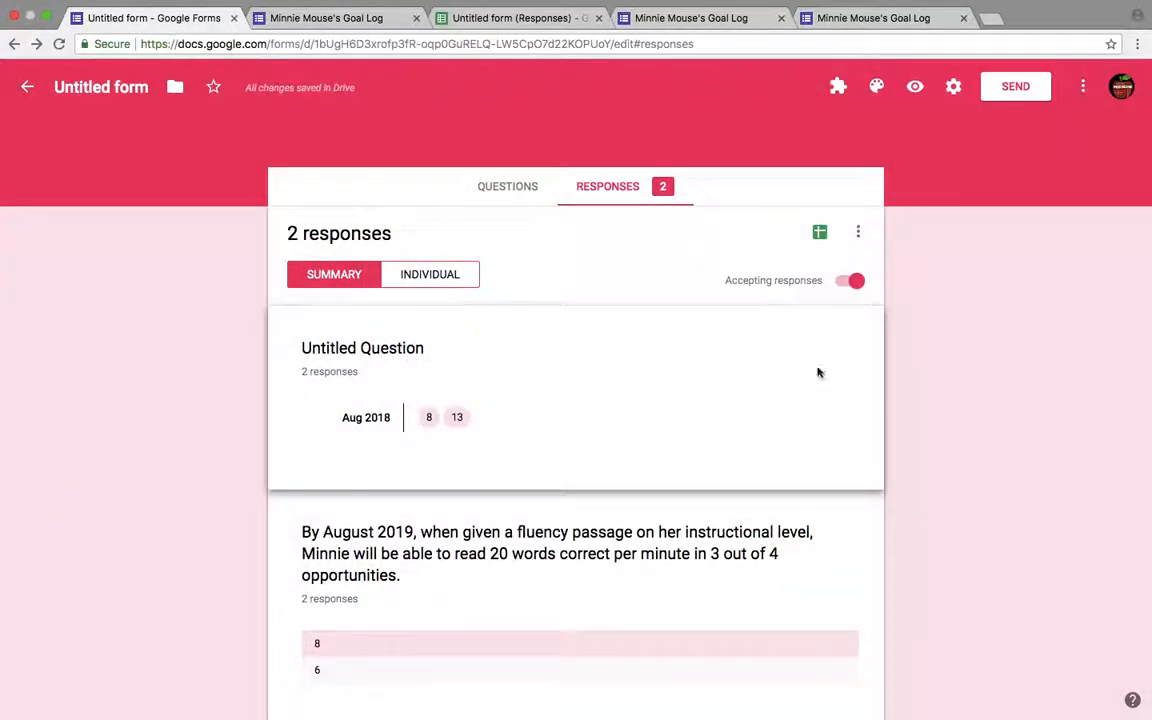
- Scroll through the summary charts of the submitted responses
scroll(1083, 449, "down", 6)
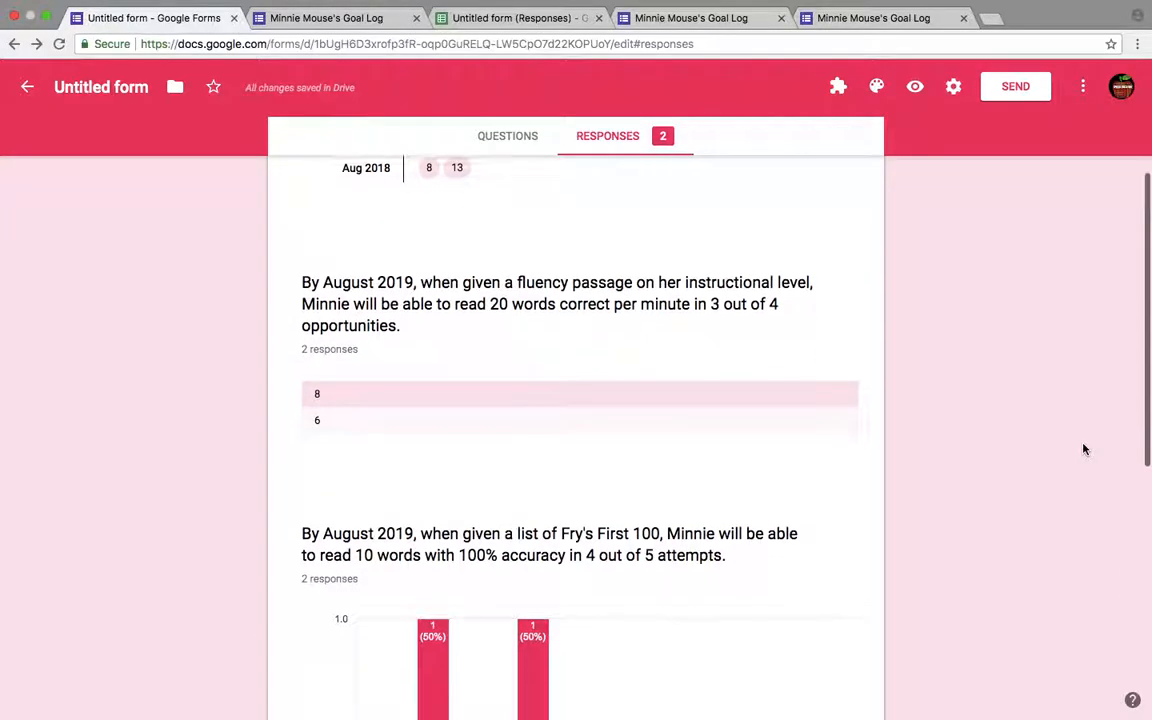
scroll(1083, 449, "down", 2)
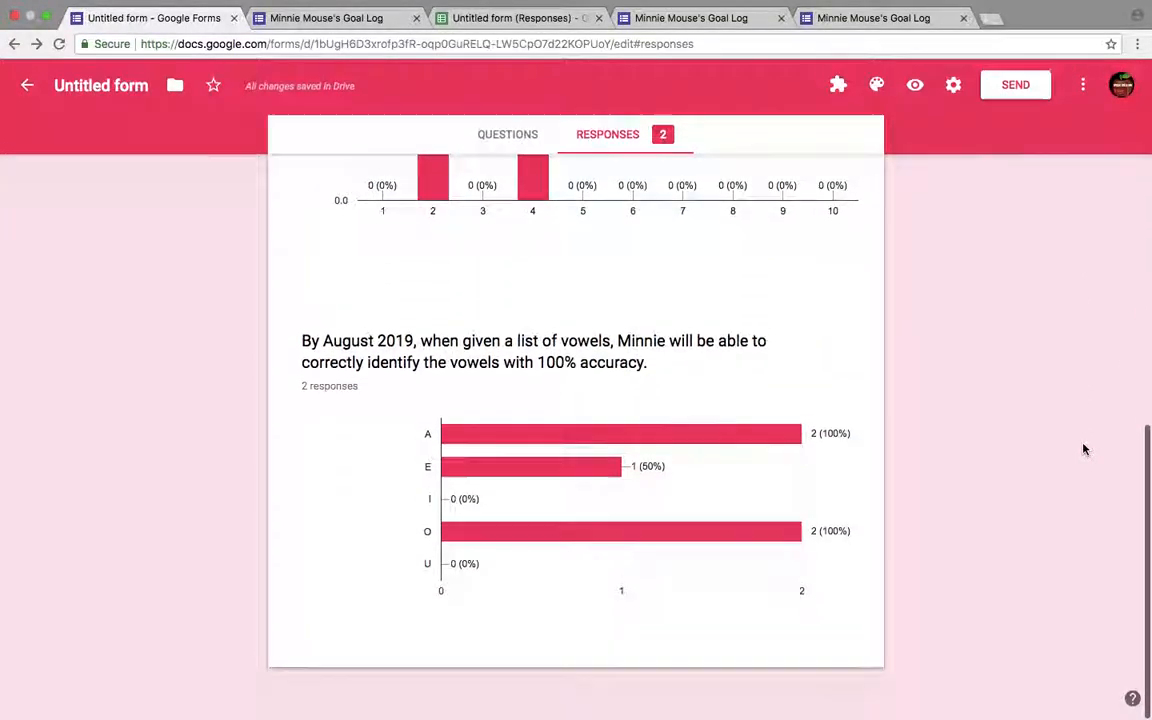
scroll(1083, 449, "up", 10)
mouse_move(862, 12)
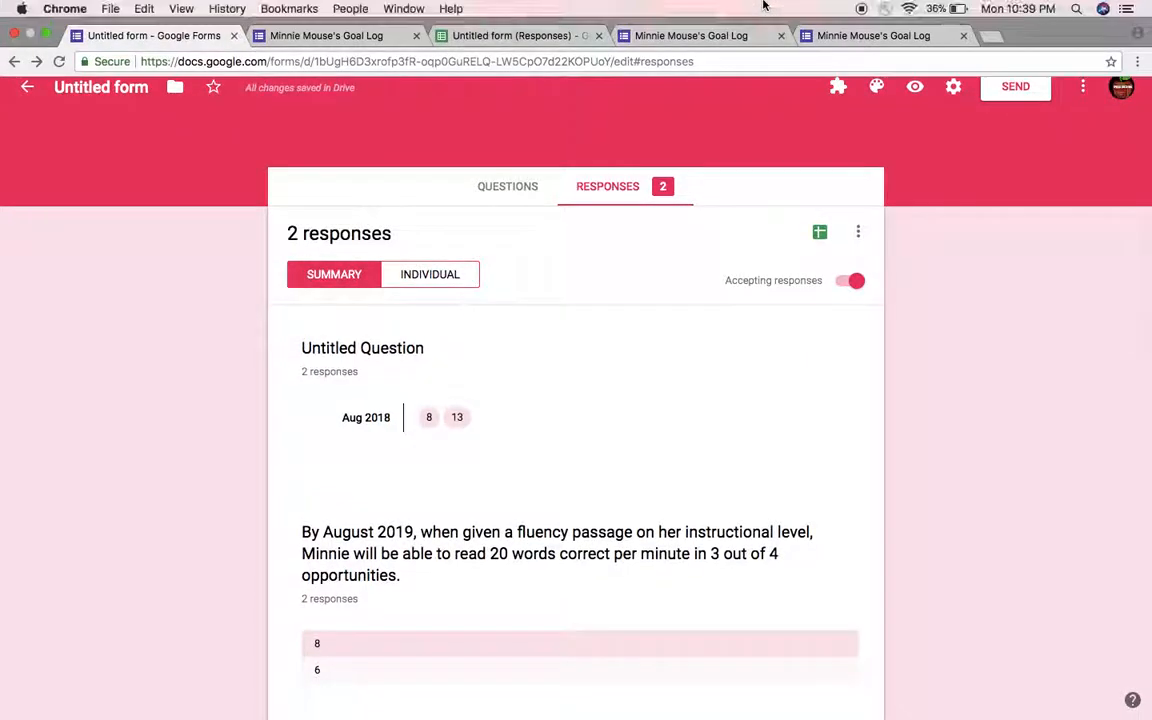